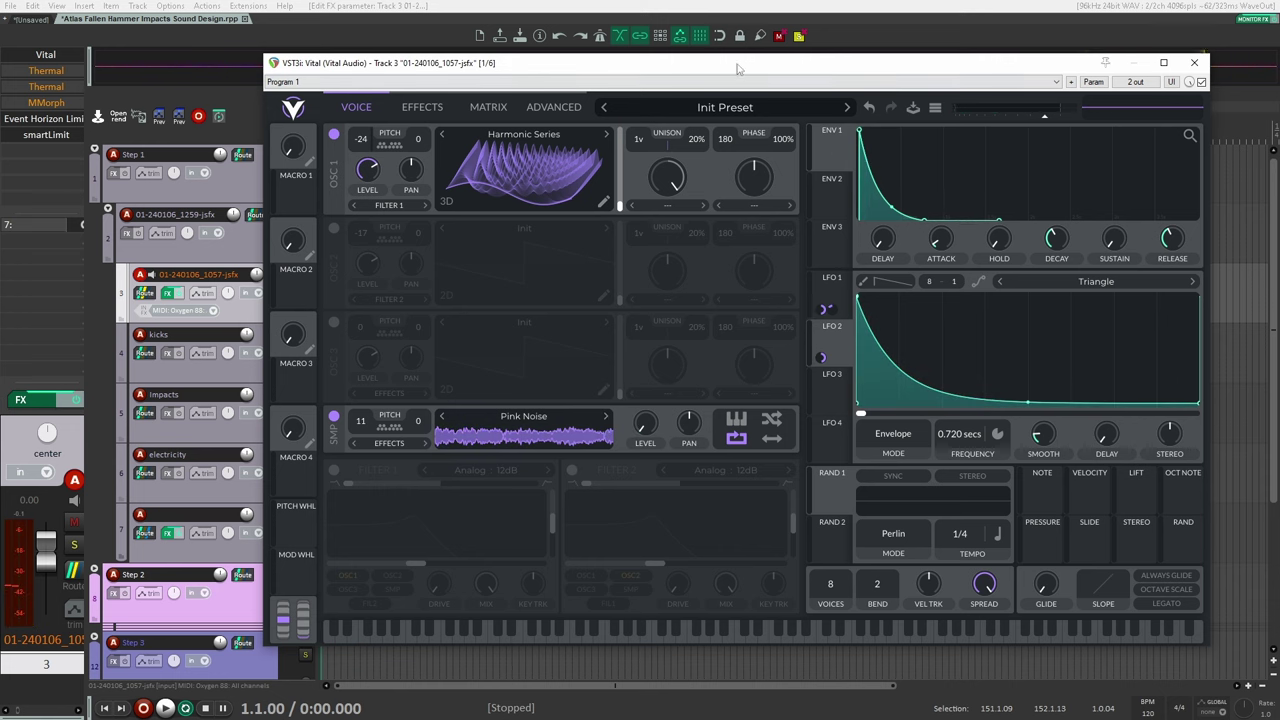
Enable the first Thermal effect on the 01-240106_1057-jsfx track, audition Gritty Enhancer, and load the Overhead Slam drum preset.
{"action": "left_click", "coordinate": [1194, 62]}
{"action": "scroll", "coordinate": [594, 263], "scroll_direction": "down", "scroll_amount": 1}
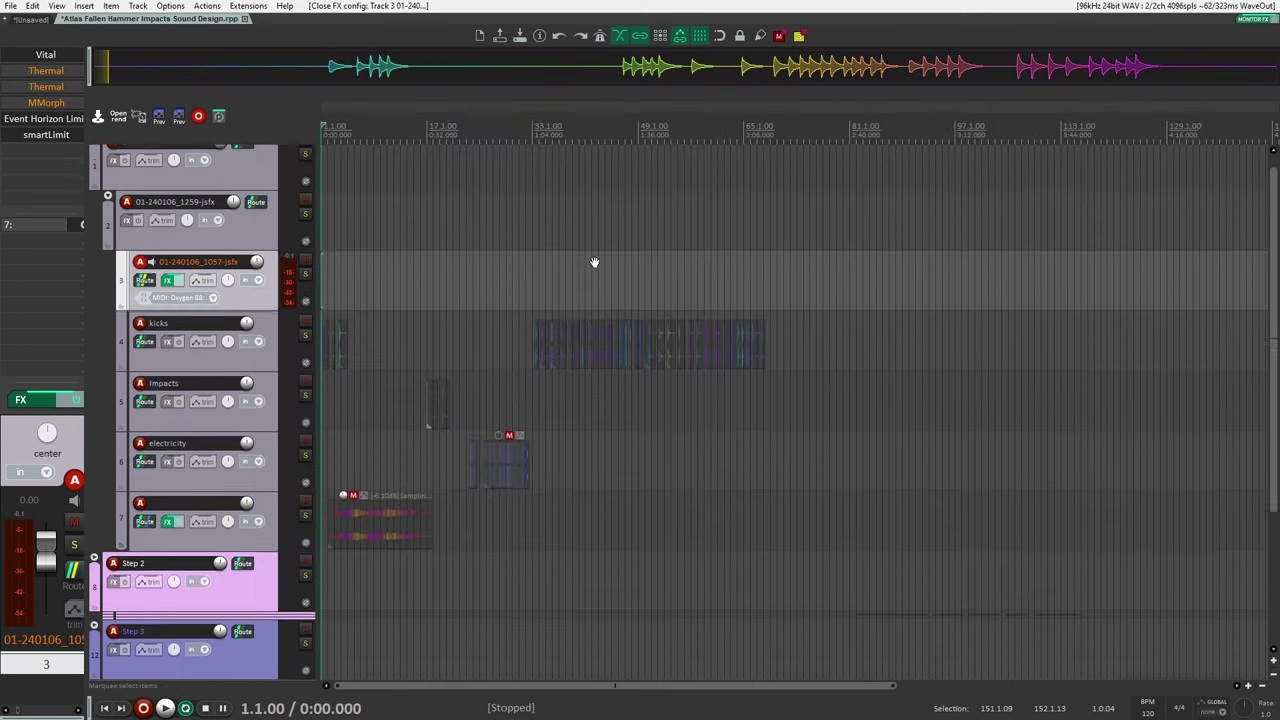
{"action": "scroll", "coordinate": [468, 263], "scroll_direction": "up", "scroll_amount": 3}
{"action": "scroll", "coordinate": [731, 274], "scroll_direction": "up", "scroll_amount": 1}
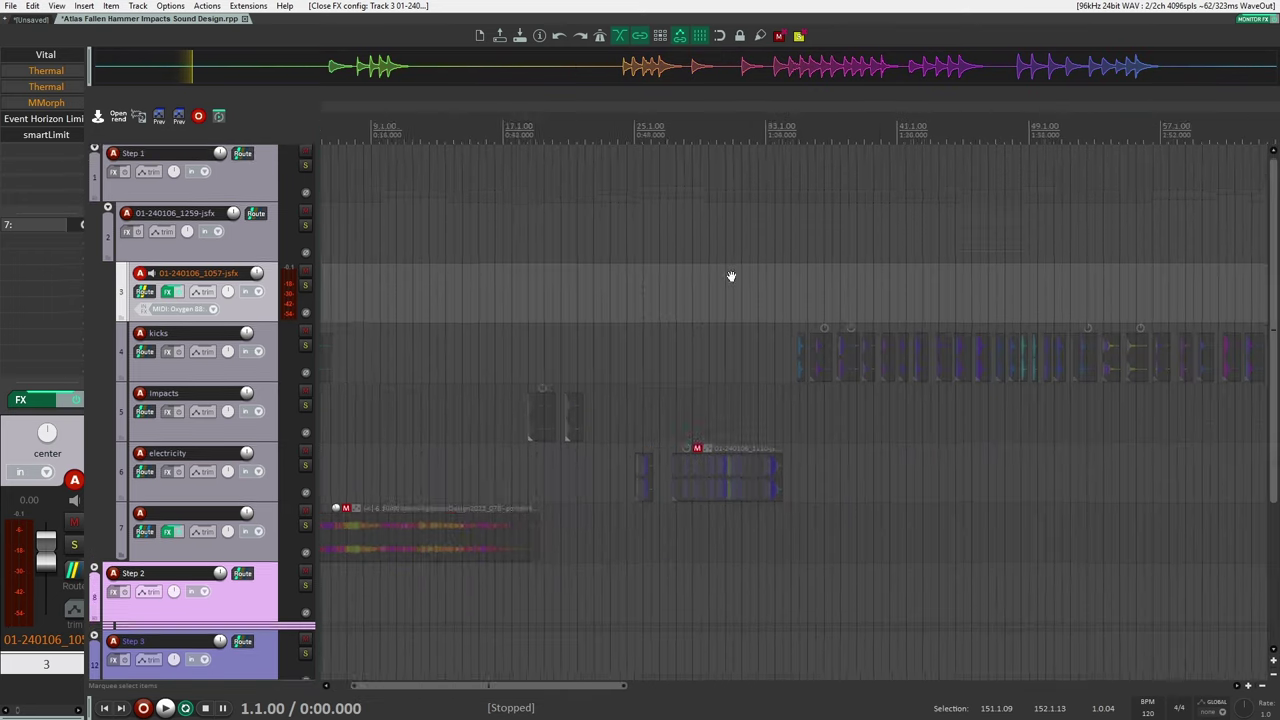
{"action": "left_click", "coordinate": [48, 73], "text": "shift"}
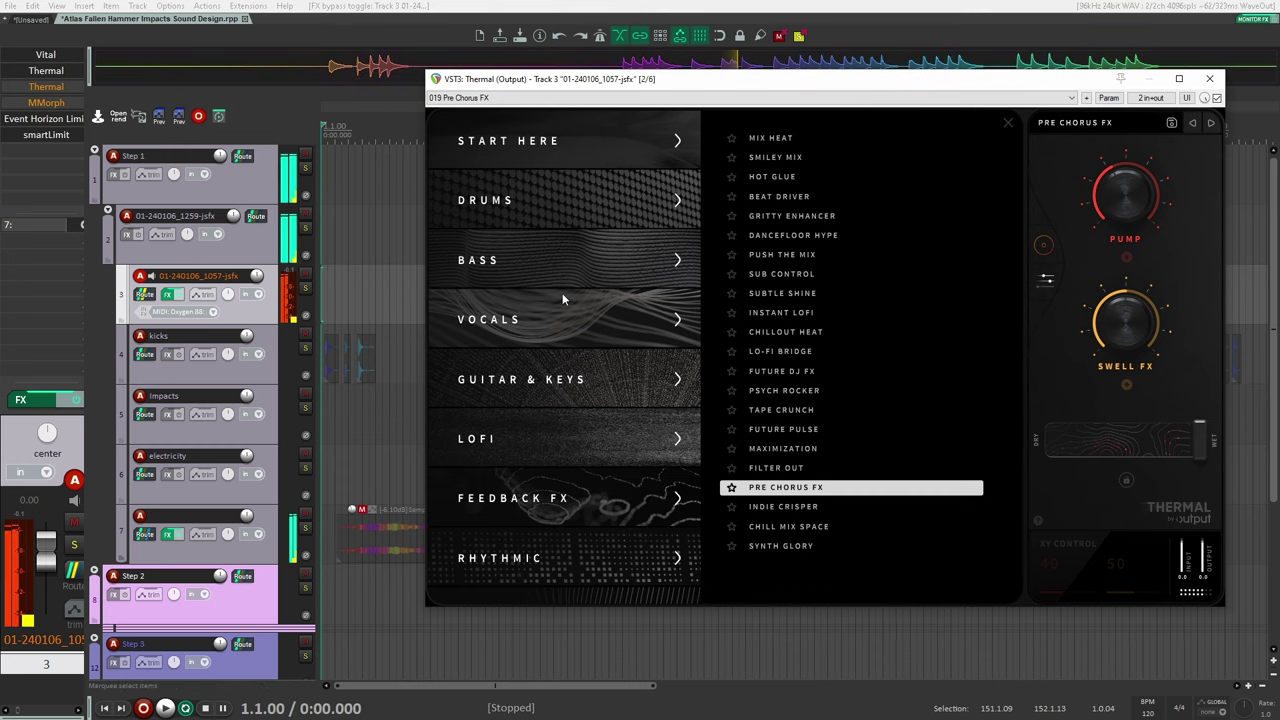
{"action": "left_click", "coordinate": [793, 215]}
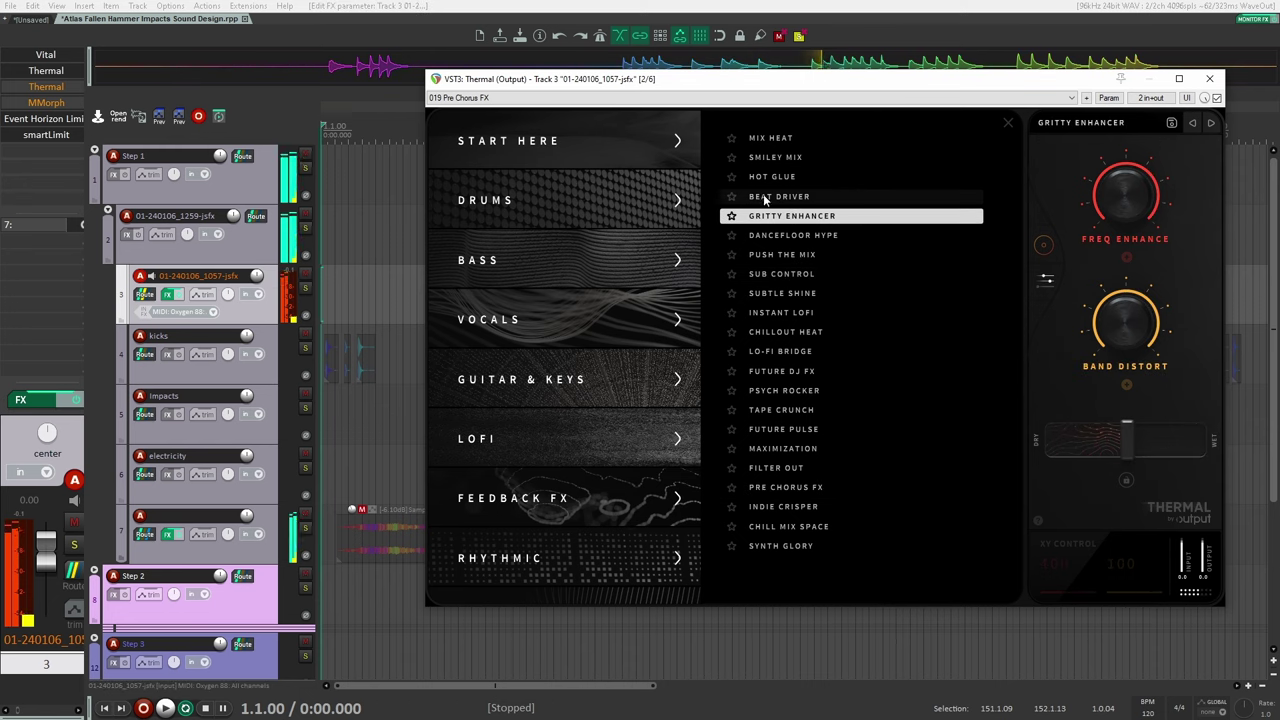
{"action": "left_click", "coordinate": [656, 203]}
{"action": "left_click", "coordinate": [818, 196]}
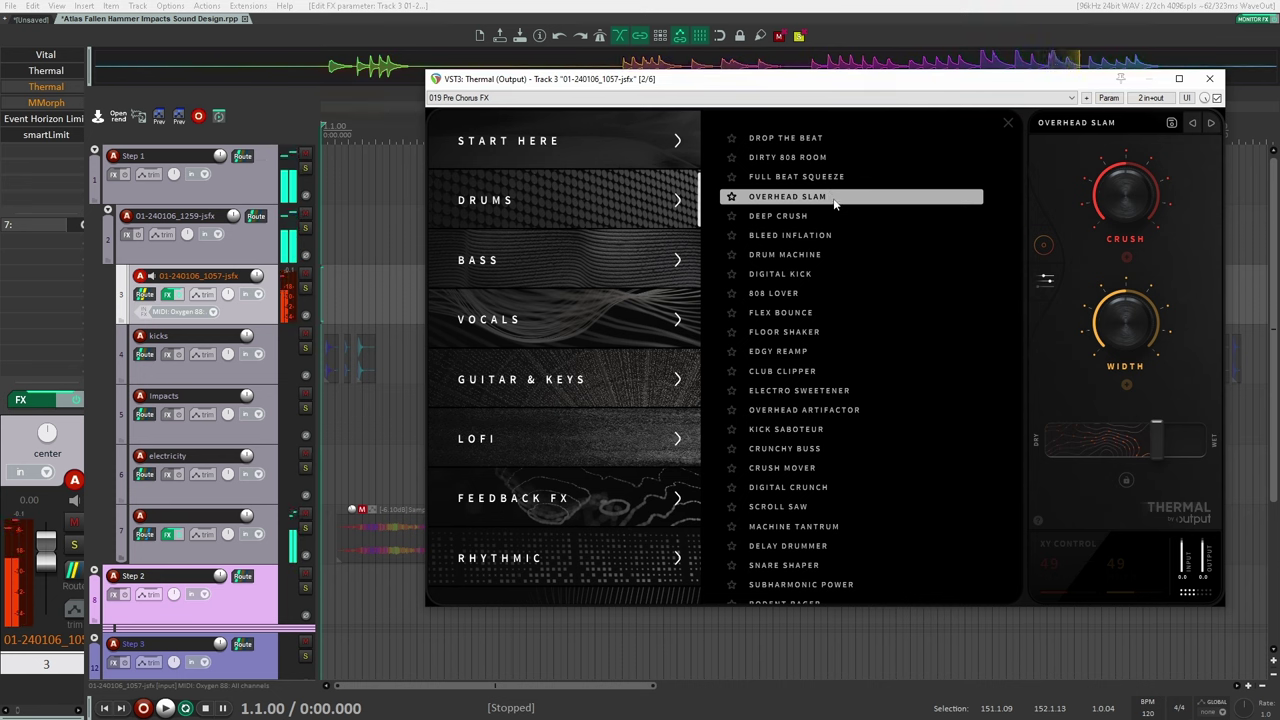
Inspect the Event Horizon limiter and smartLimit settings on the same track, closing both effects when finished.
{"action": "left_click", "coordinate": [68, 119]}
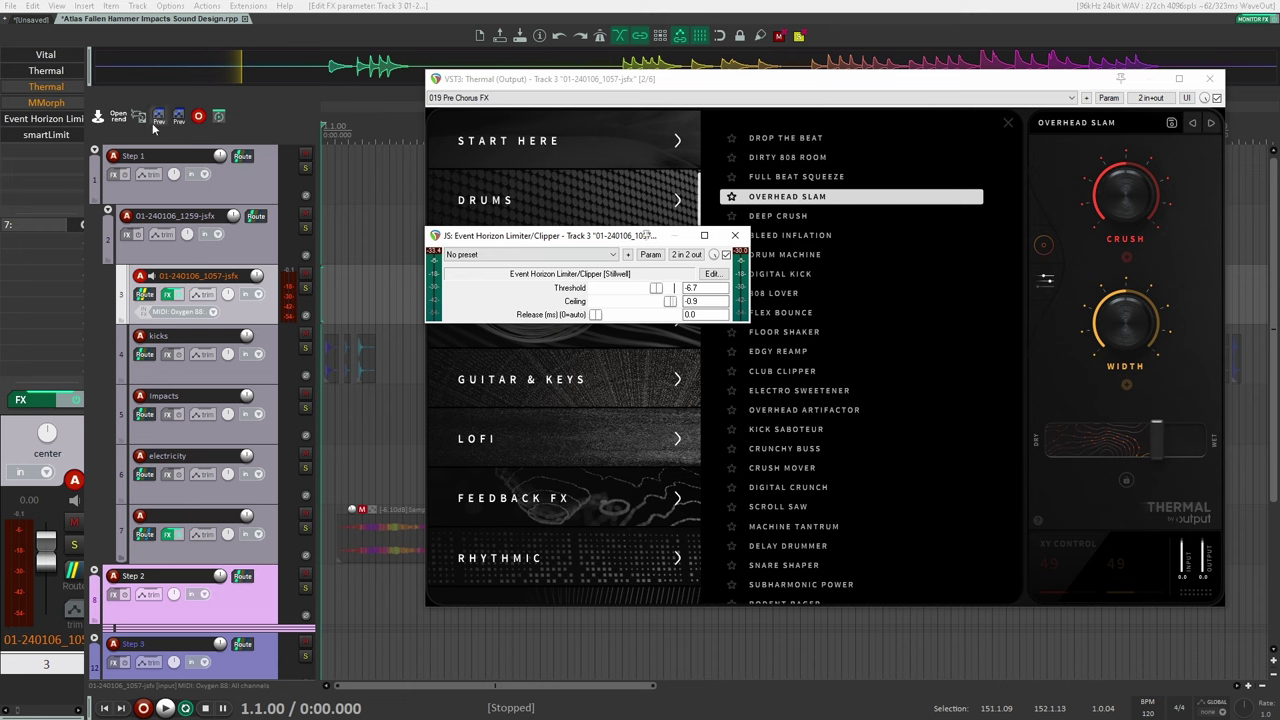
{"action": "left_click", "coordinate": [45, 134]}
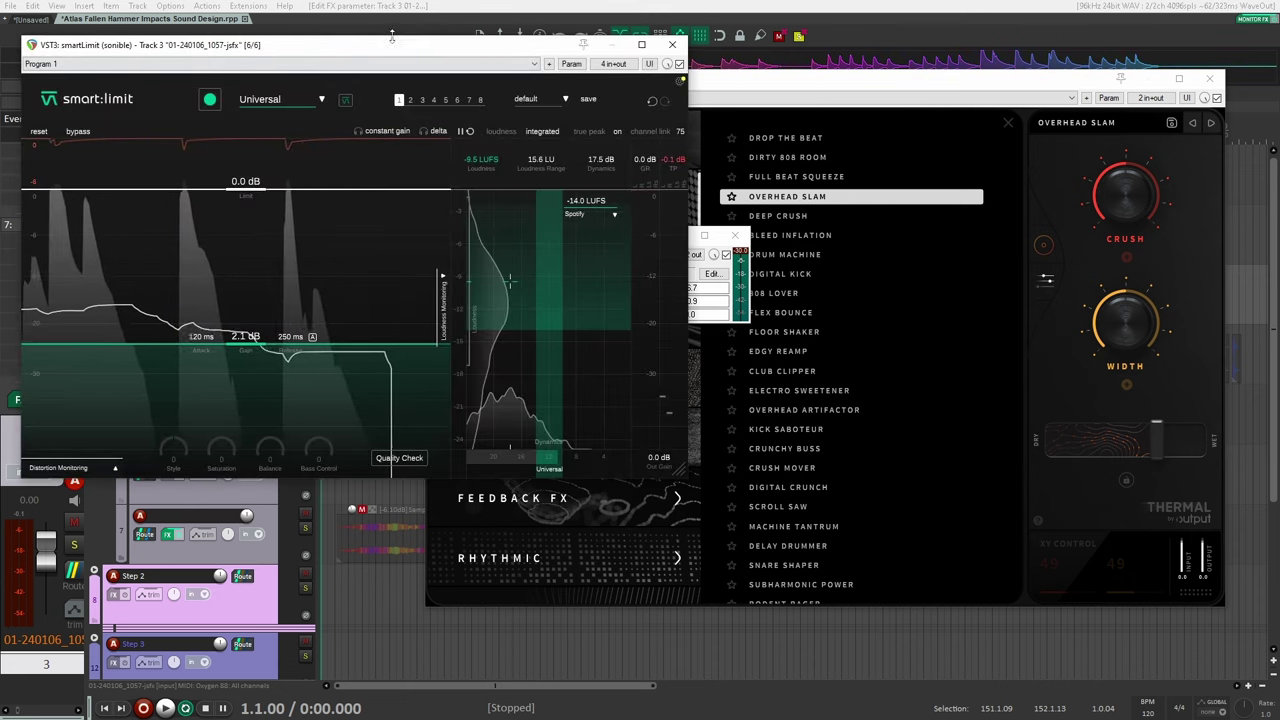
{"action": "left_click_drag", "start_coordinate": [392, 37], "coordinate": [487, 50]}
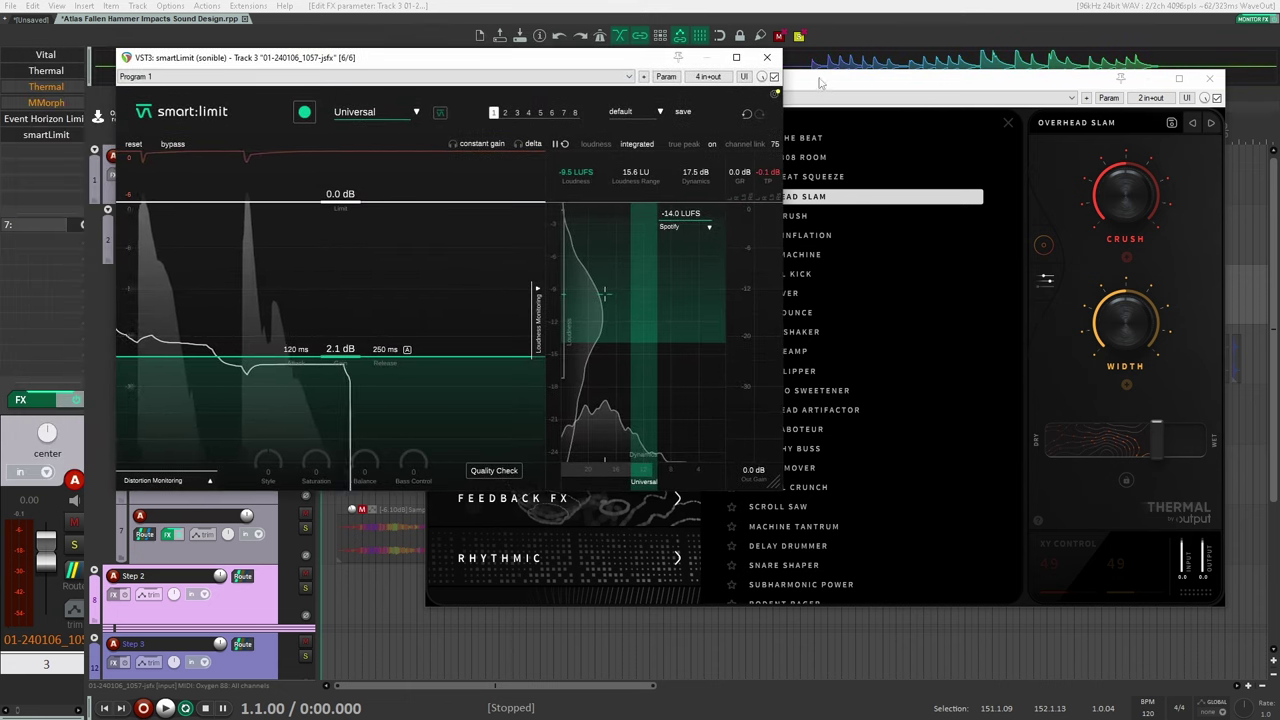
{"action": "left_click", "coordinate": [767, 57]}
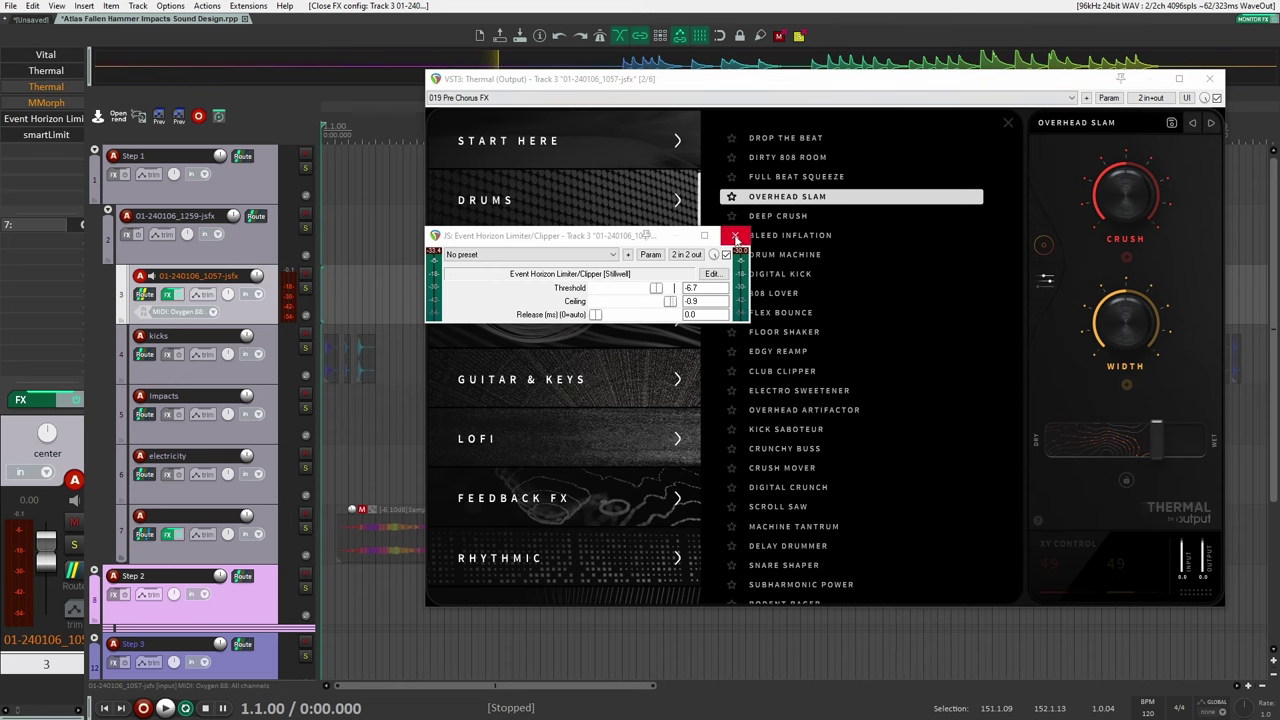
{"action": "left_click", "coordinate": [736, 238]}
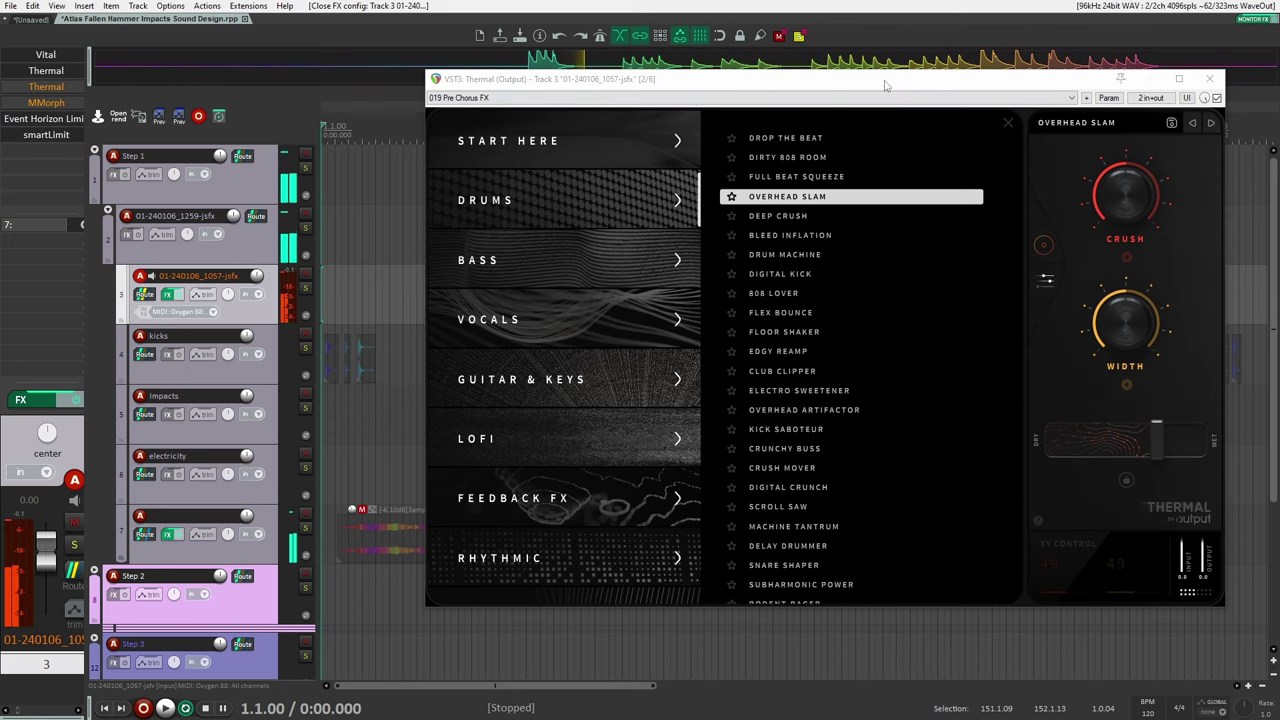
Insert a captured kick from the recorded audio strip onto the kicks track near measure 6 and close Thermal.
{"action": "left_click_drag", "start_coordinate": [884, 85], "coordinate": [952, 177]}
{"action": "left_click_drag", "start_coordinate": [597, 64], "coordinate": [400, 366]}
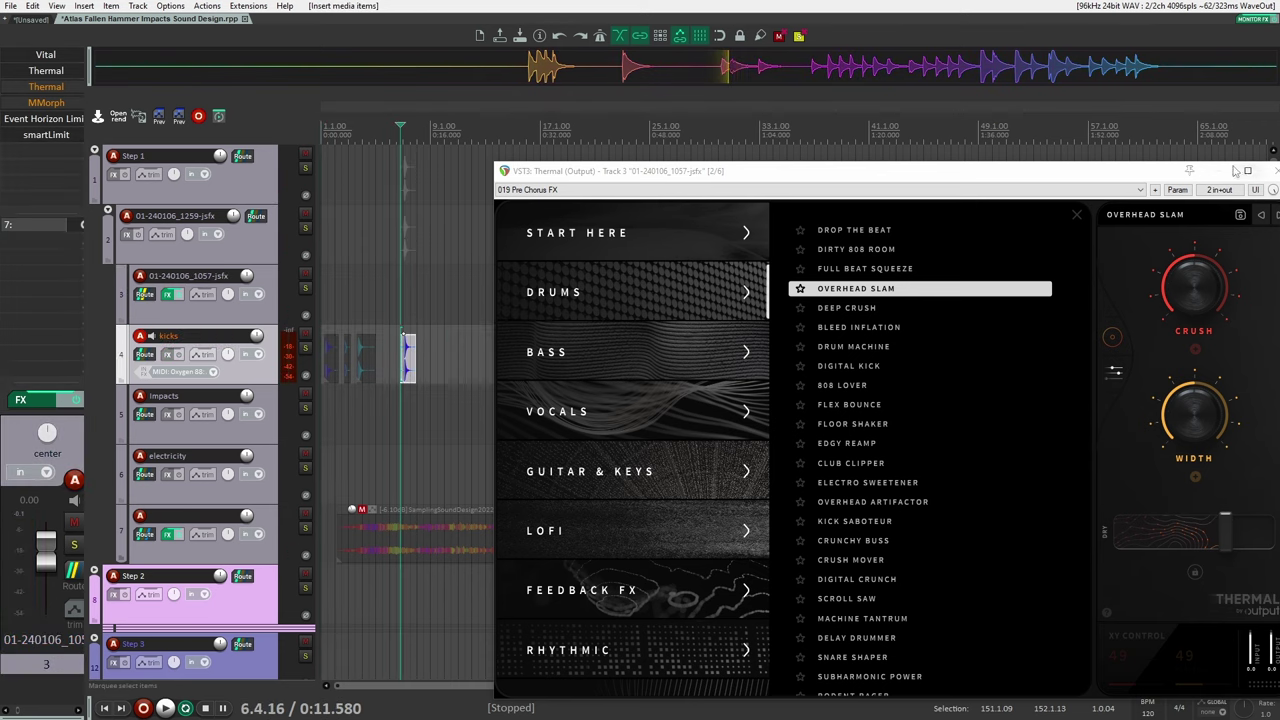
{"action": "left_click_drag", "start_coordinate": [1142, 176], "coordinate": [1037, 159]}
{"action": "left_click", "coordinate": [1178, 154]}
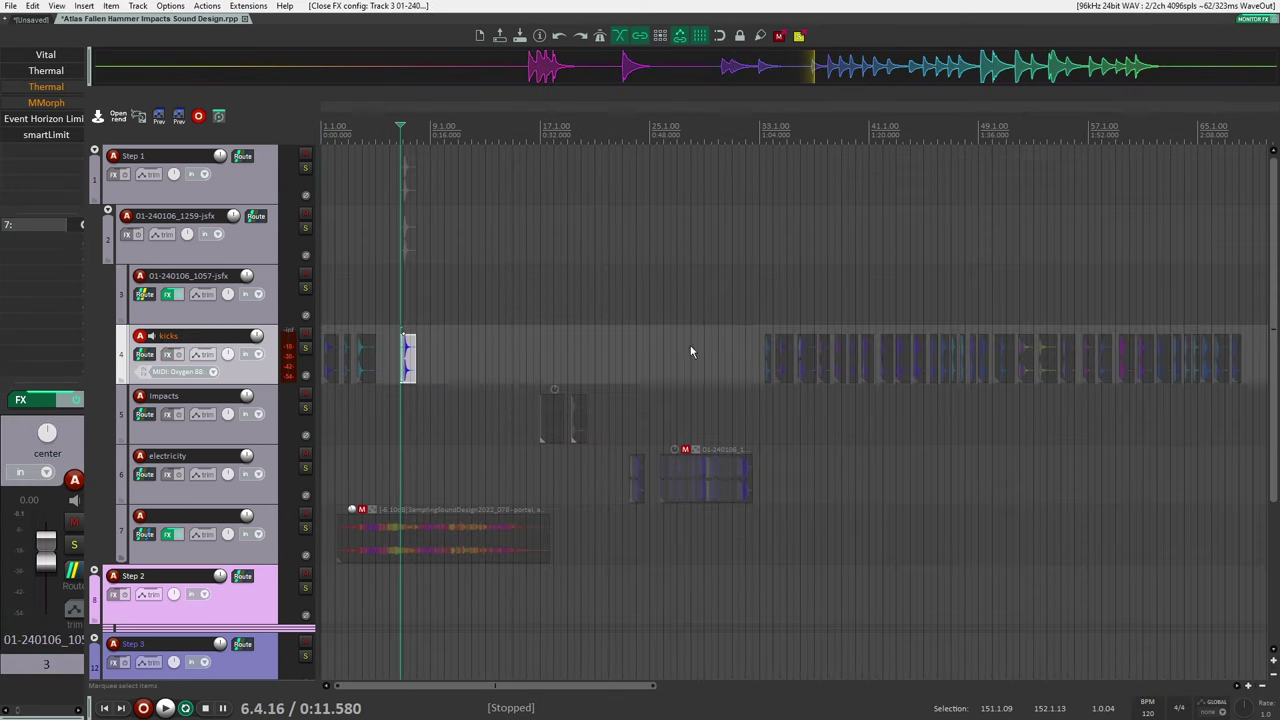
Move the inserted kick item along the kicks track to about measure 69, just after the existing row of kicks.
{"action": "left_click_drag", "start_coordinate": [592, 327], "coordinate": [513, 316]}
{"action": "scroll", "coordinate": [452, 326], "scroll_direction": "down", "scroll_amount": 3}
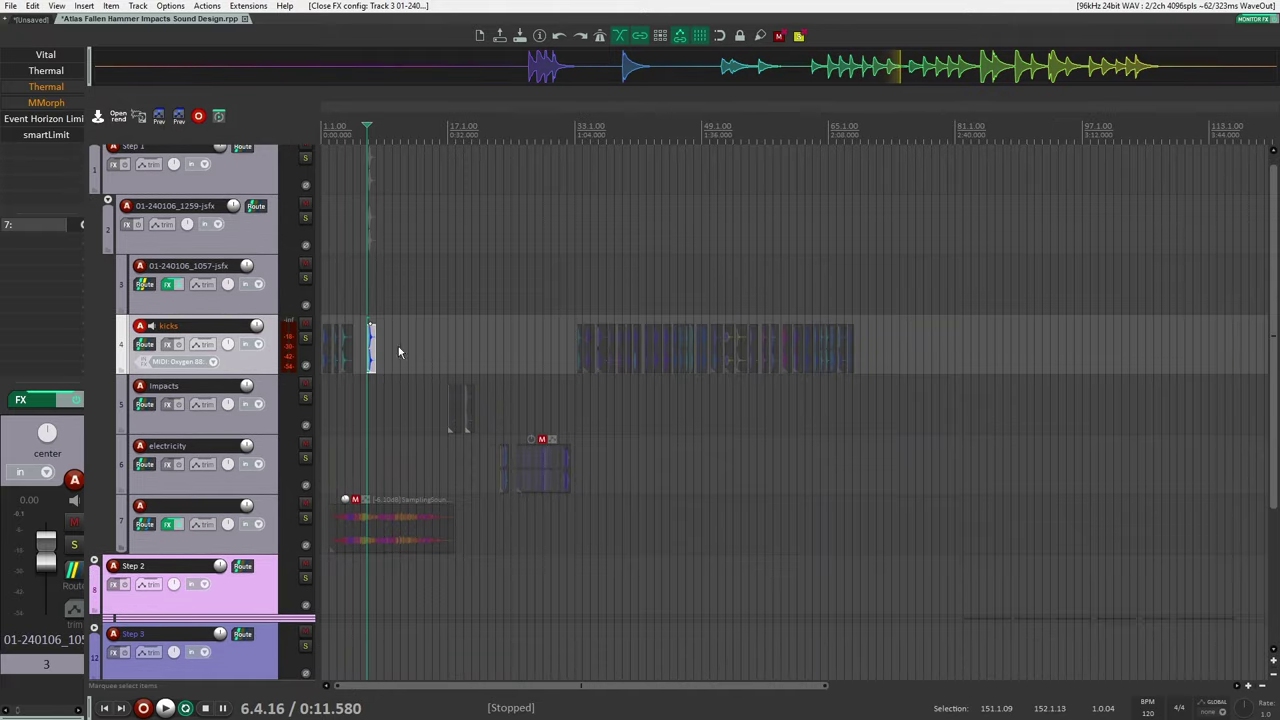
{"action": "scroll", "coordinate": [370, 348], "scroll_direction": "up", "scroll_amount": 3}
{"action": "left_click_drag", "start_coordinate": [370, 348], "coordinate": [895, 342]}
{"action": "scroll", "coordinate": [511, 237], "scroll_direction": "down", "scroll_amount": 2}
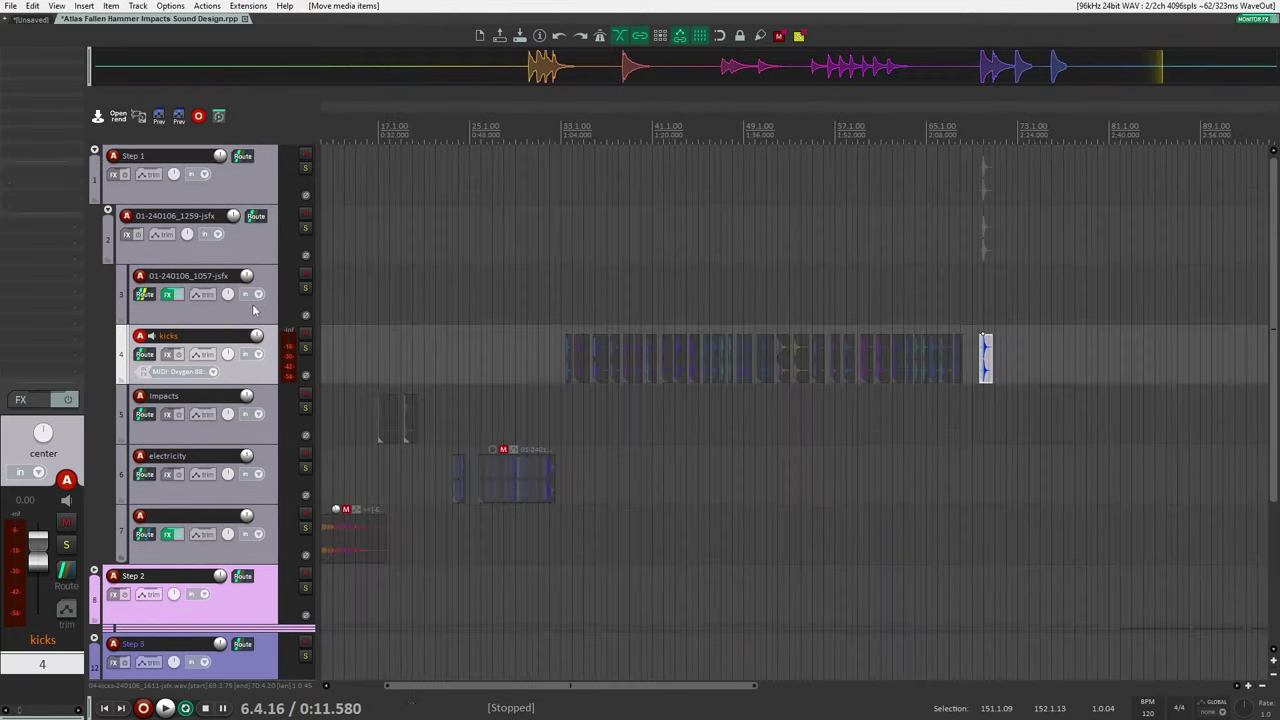
Enable the second Thermal on the 01-240106_1057-jsfx track and load Electro Sweetener after auditioning Club Clipper and Overhead Artifactor.
{"action": "left_click", "coordinate": [254, 309]}
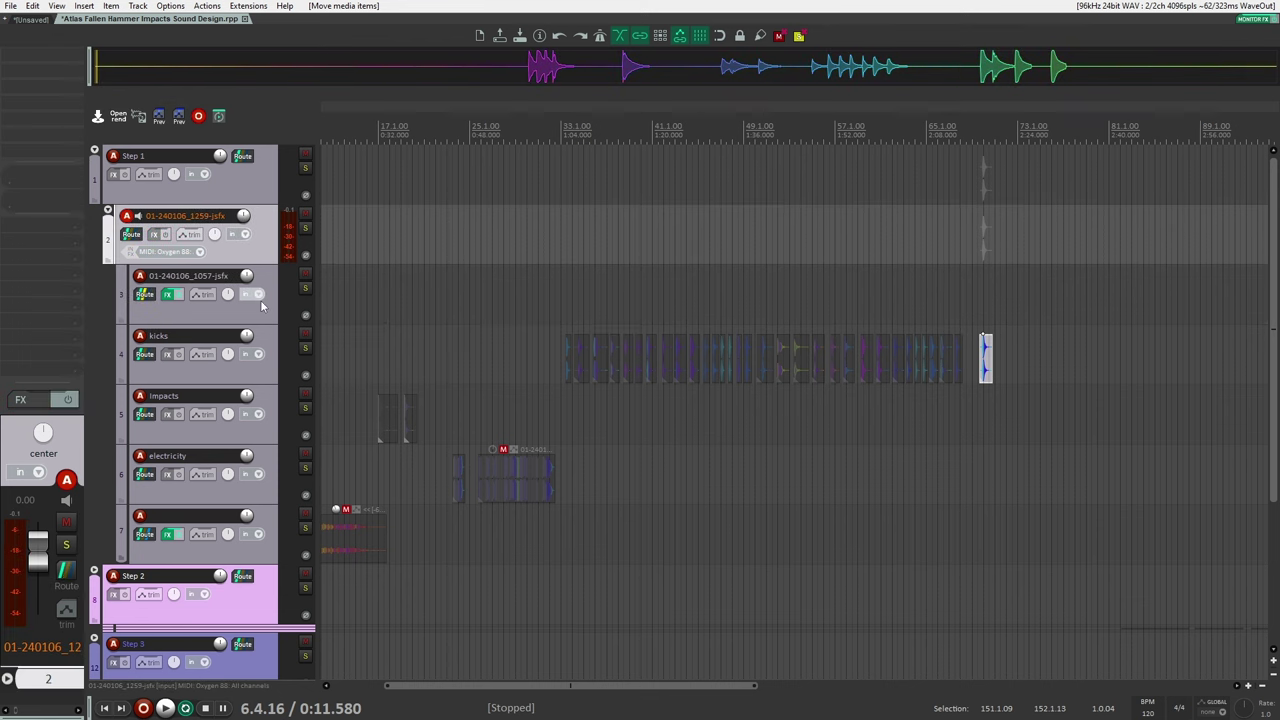
{"action": "left_click", "coordinate": [51, 88], "text": "shift"}
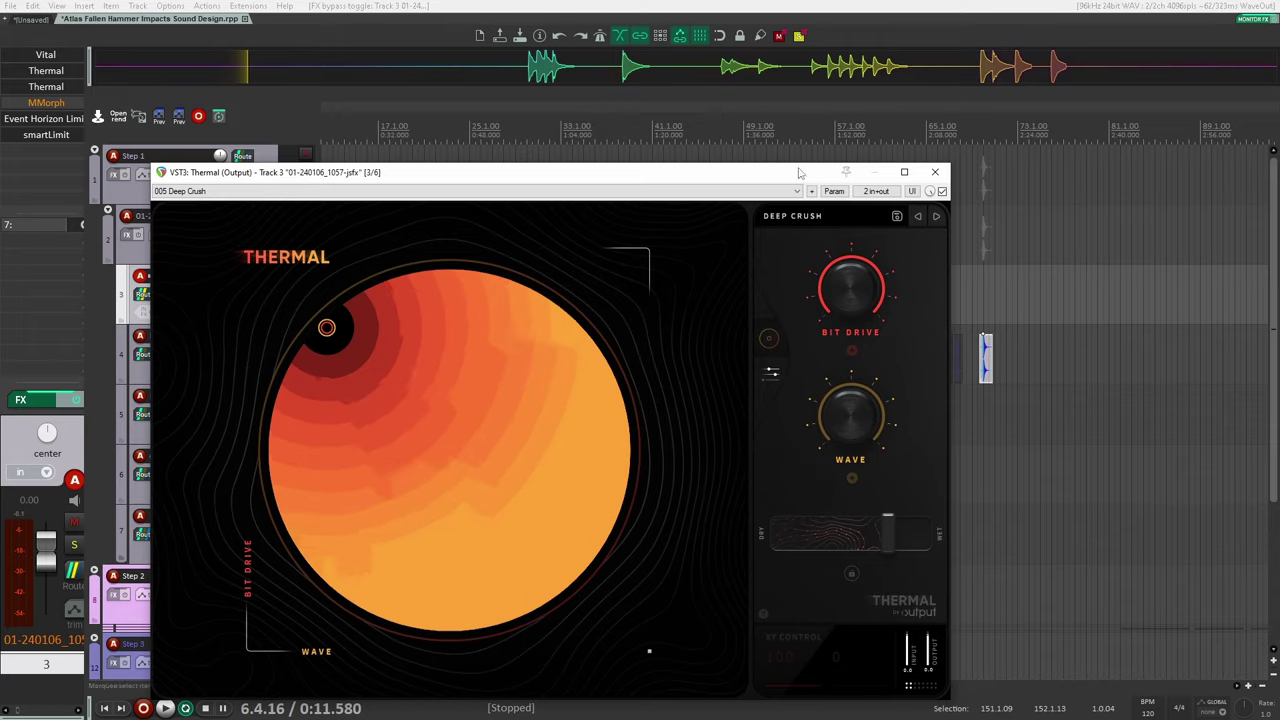
{"action": "left_click_drag", "start_coordinate": [709, 173], "coordinate": [807, 99]}
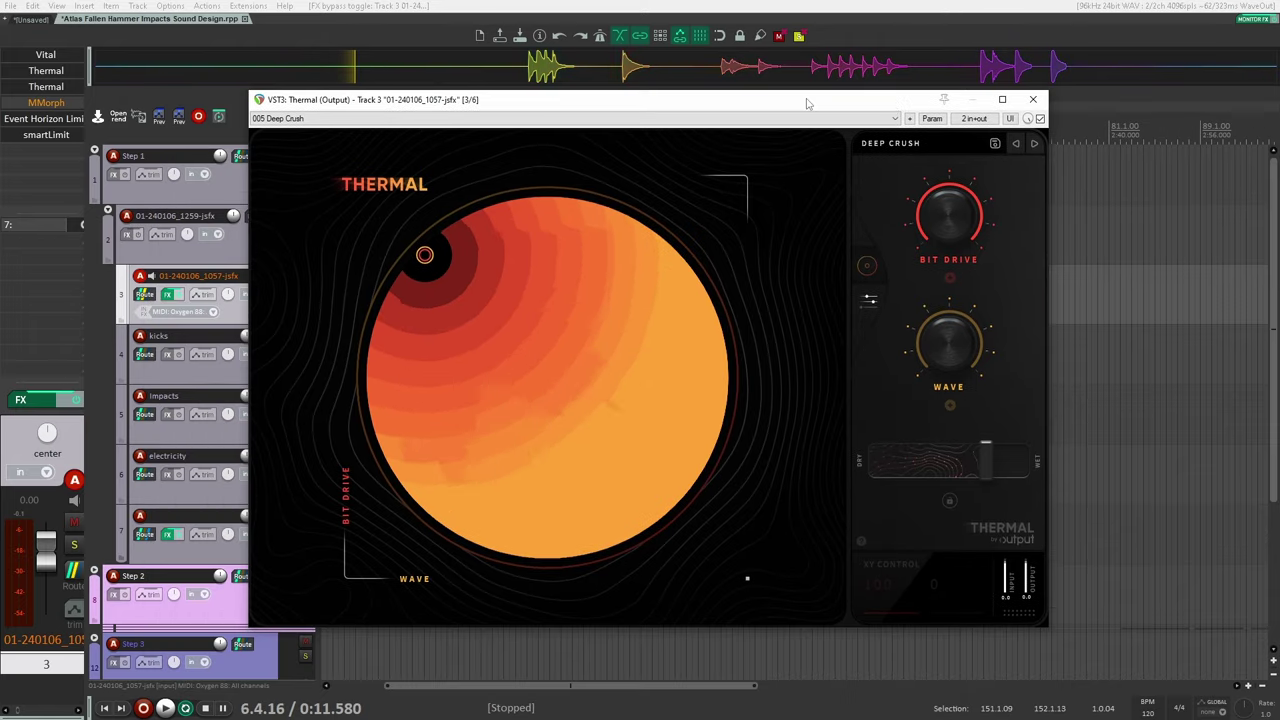
{"action": "left_click", "coordinate": [890, 143]}
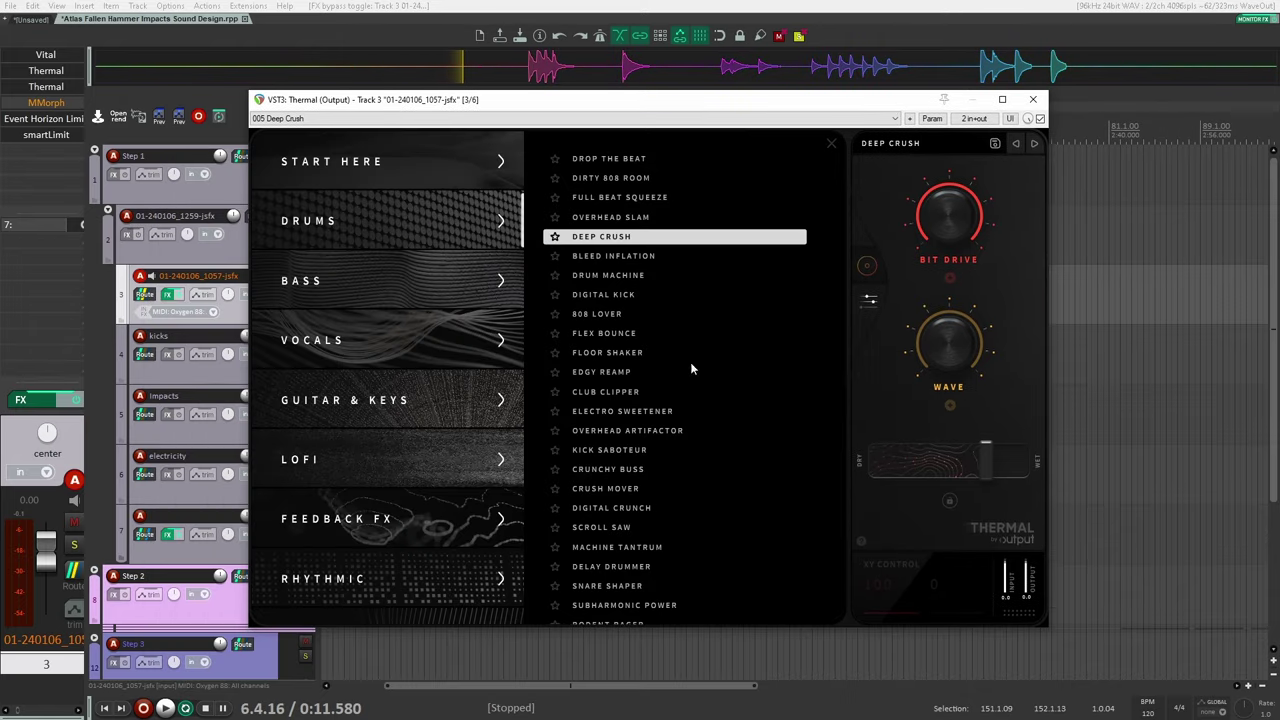
{"action": "left_click", "coordinate": [633, 392]}
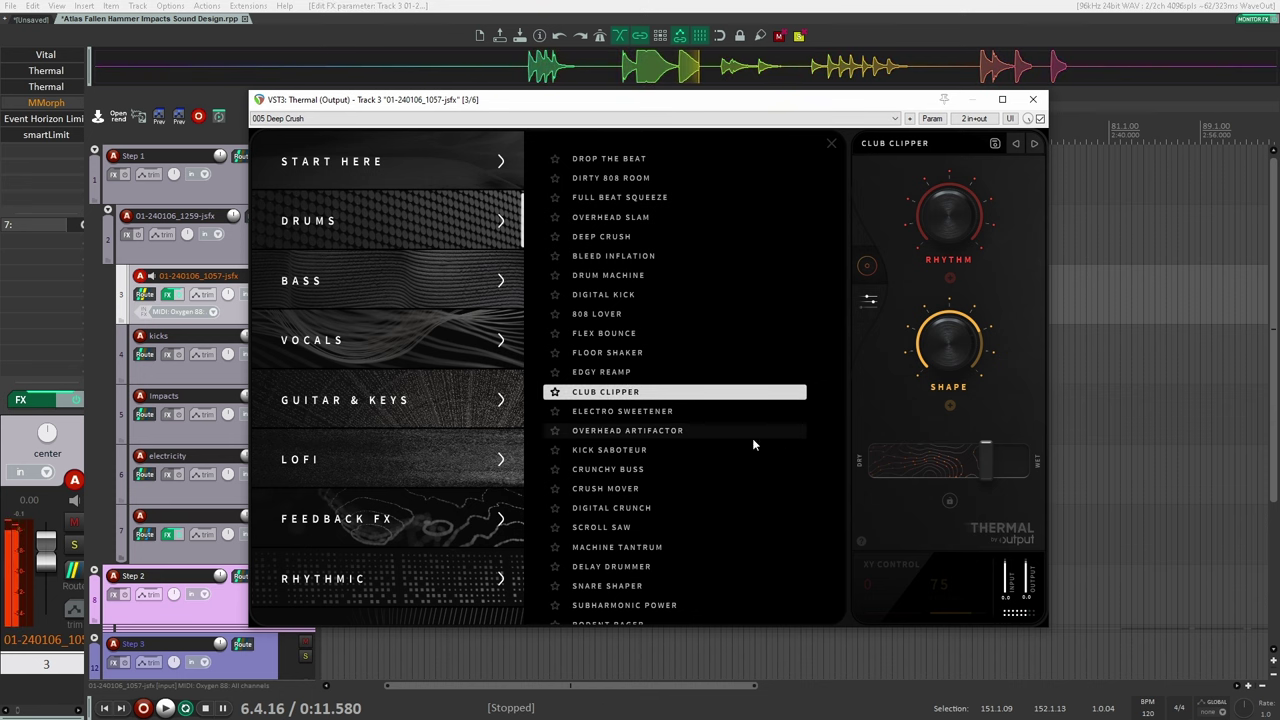
{"action": "left_click", "coordinate": [626, 431]}
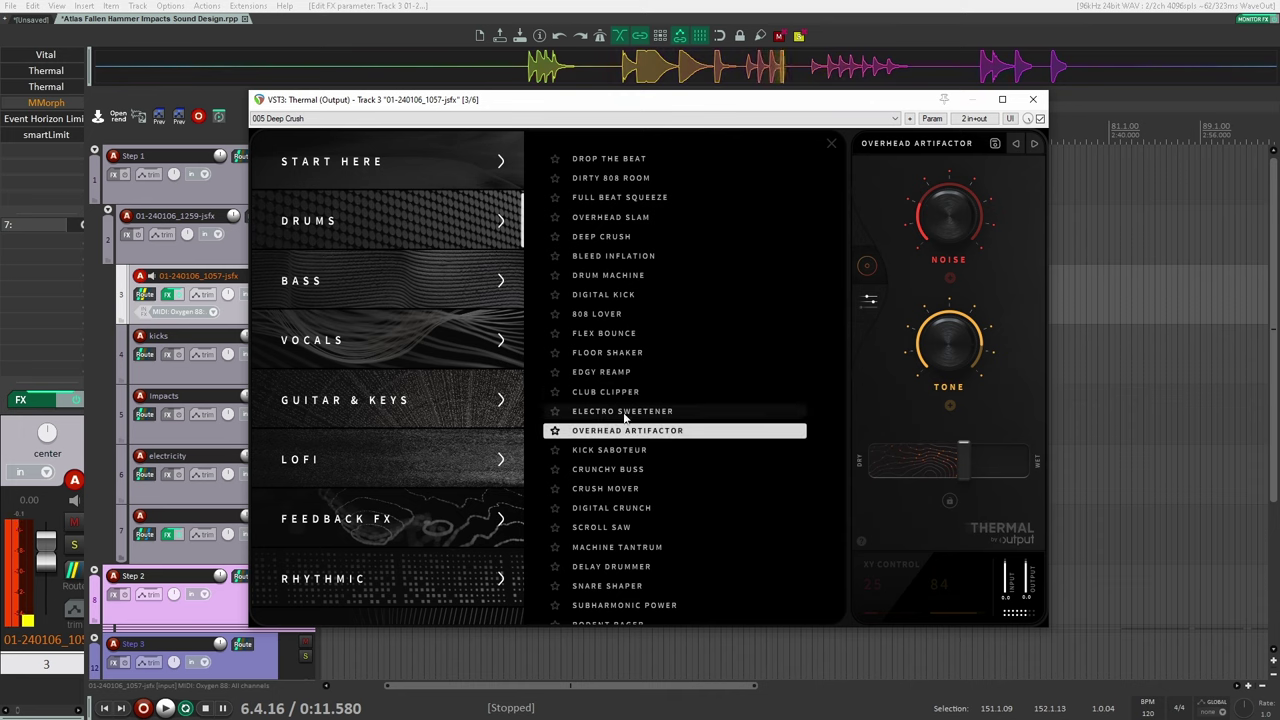
{"action": "left_click", "coordinate": [620, 410]}
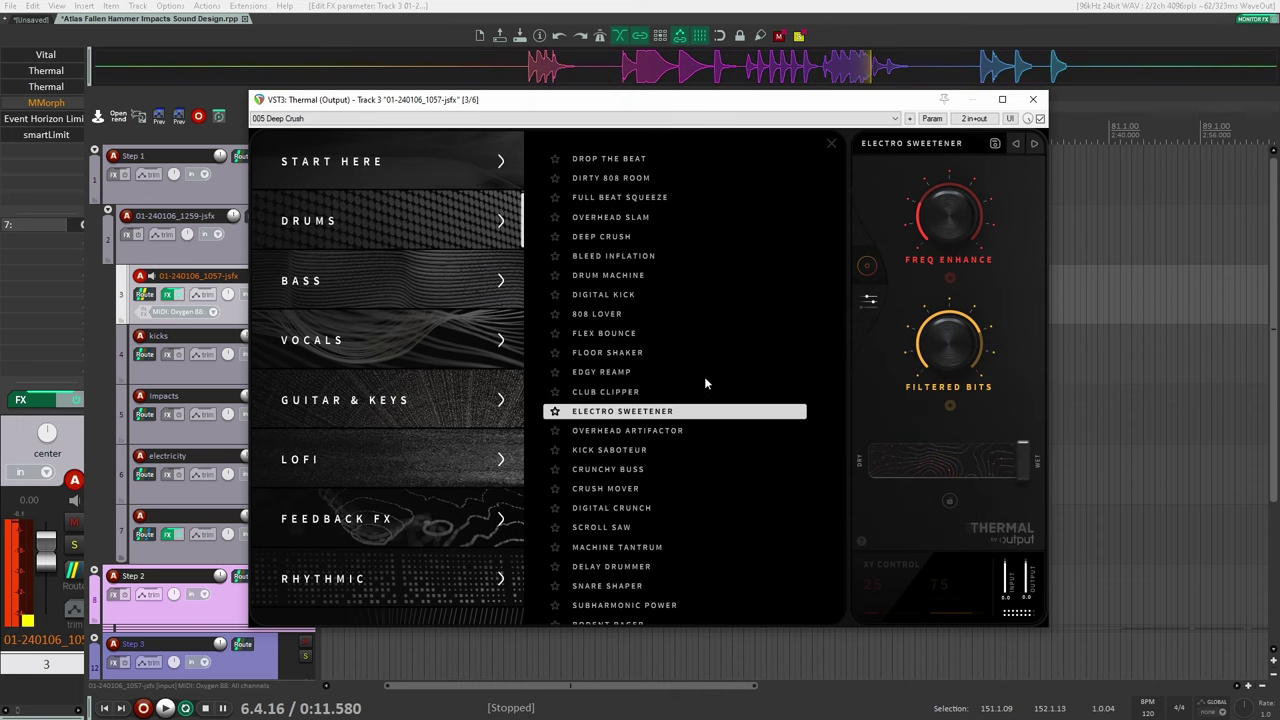
{"action": "left_click", "coordinate": [1033, 99]}
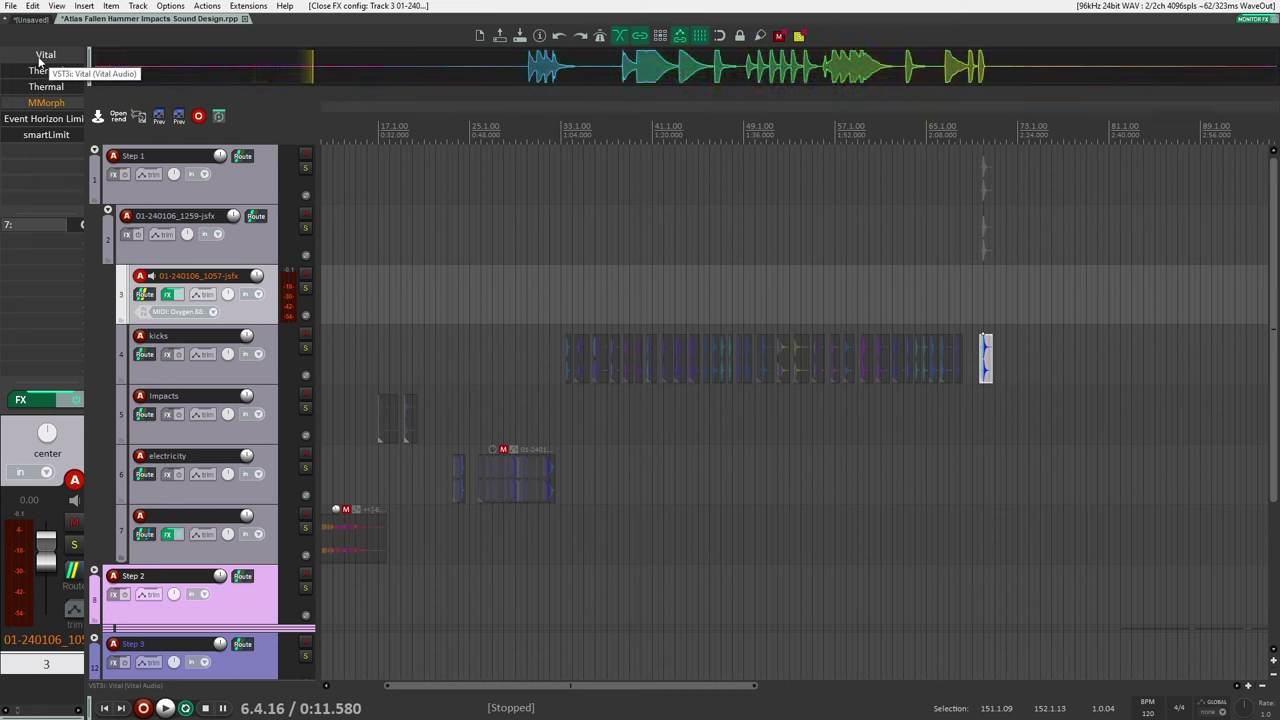
Mute the newly placed kick item at the end of the row on the kicks track.
{"action": "left_click_drag", "start_coordinate": [522, 316], "coordinate": [639, 307]}
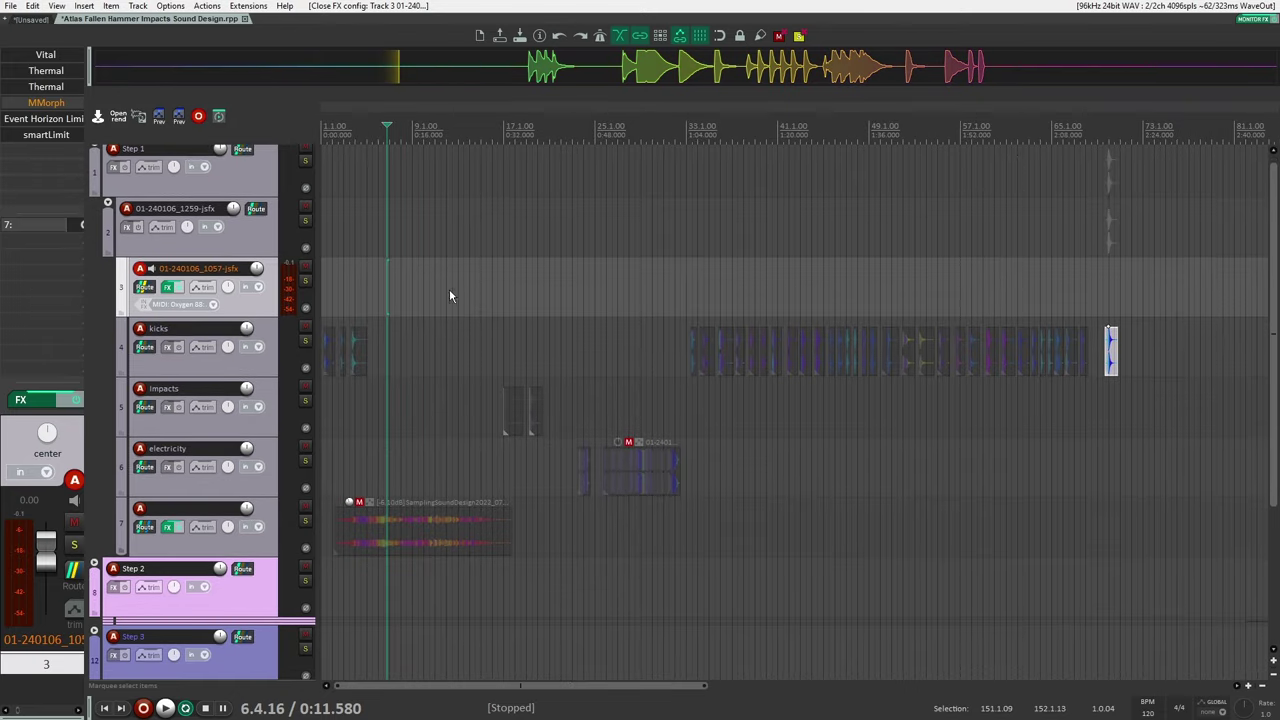
{"action": "scroll", "coordinate": [848, 275], "scroll_direction": "down", "scroll_amount": 2}
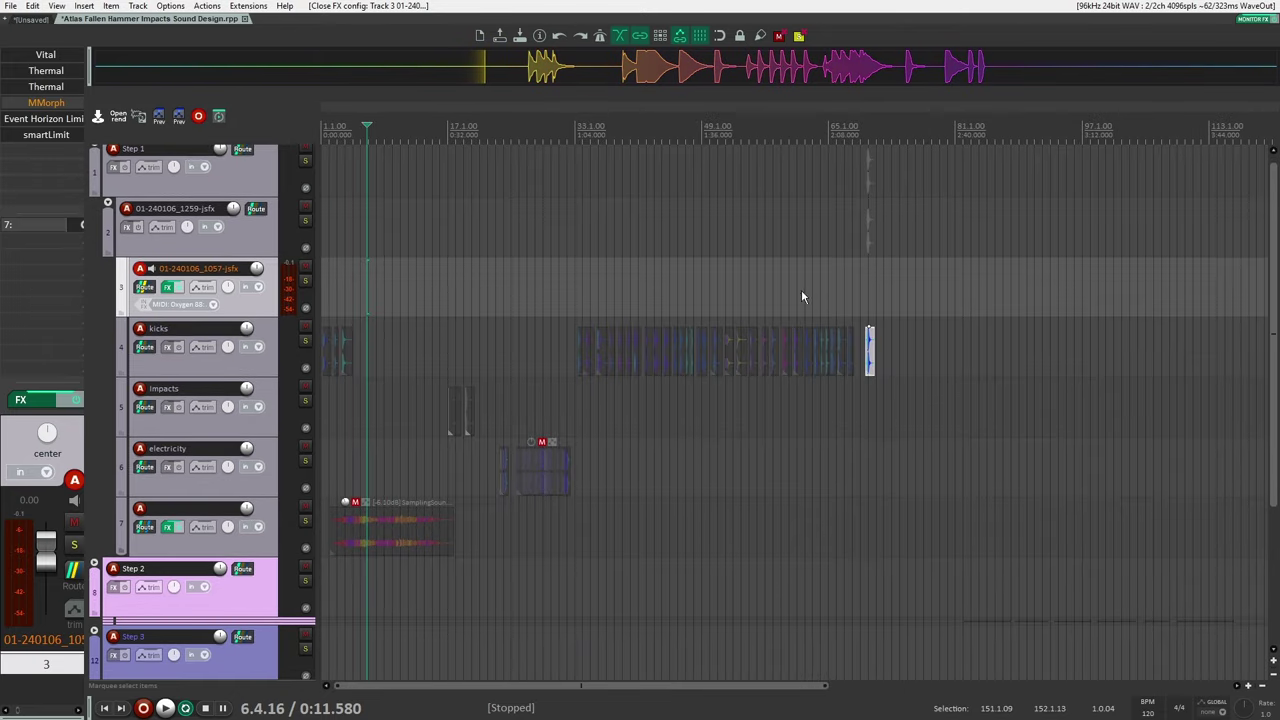
{"action": "left_click_drag", "start_coordinate": [903, 298], "coordinate": [867, 378]}
{"action": "key", "text": "m"}
Open the Reaktor 6 instrument on the Reaktor 6 track in the Step 2 folder.
{"action": "left_click_drag", "start_coordinate": [967, 360], "coordinate": [880, 344]}
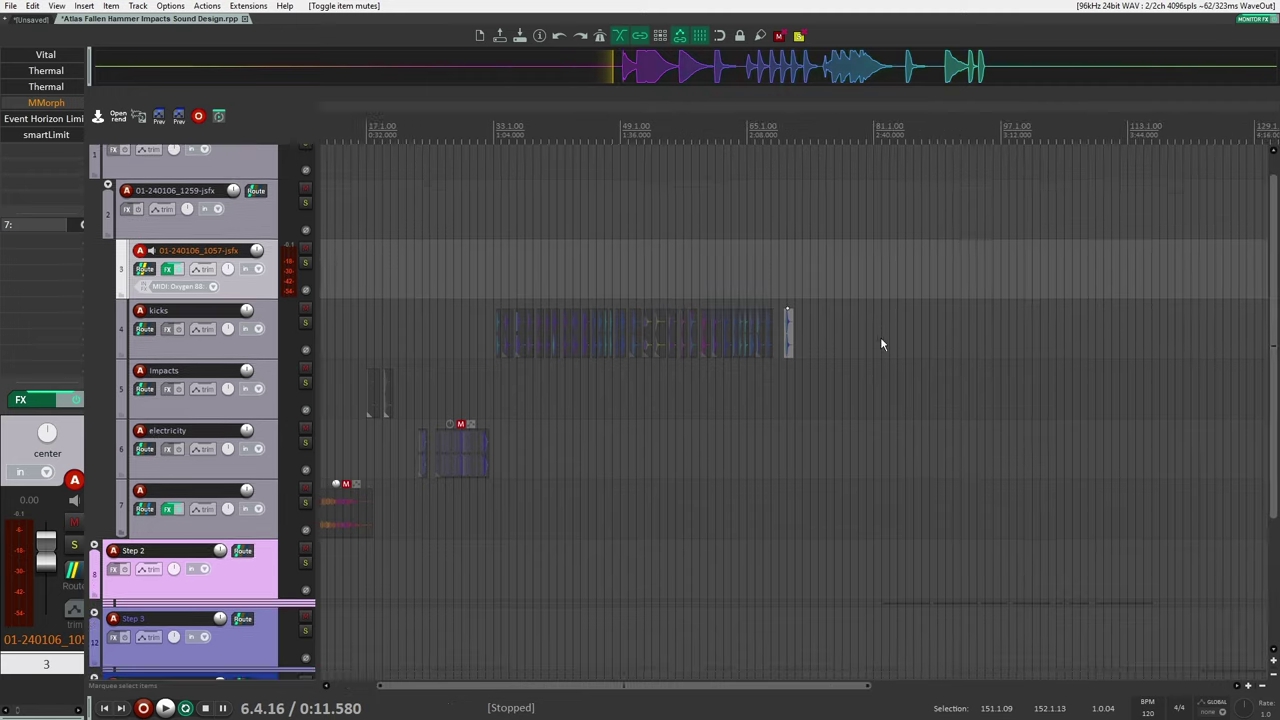
{"action": "scroll", "coordinate": [880, 339], "scroll_direction": "down", "scroll_amount": 1}
{"action": "scroll", "coordinate": [648, 355], "scroll_direction": "up", "scroll_amount": 2}
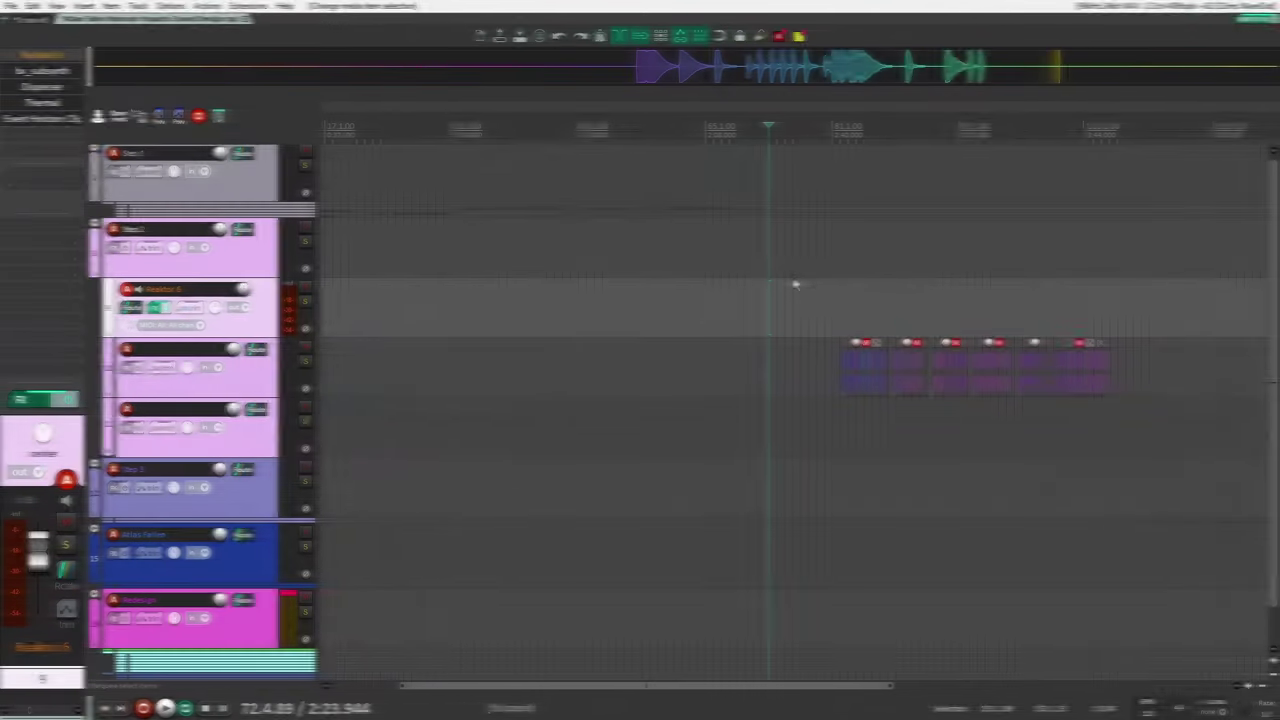
{"action": "left_click", "coordinate": [43, 55]}
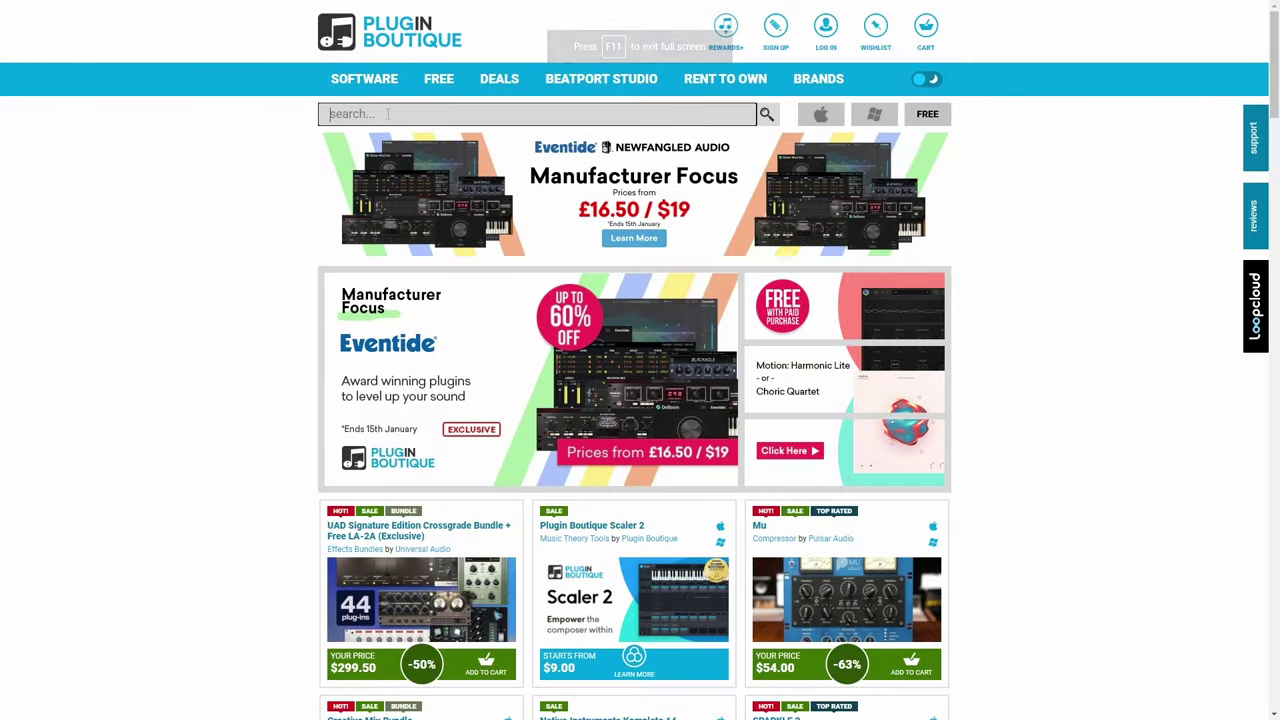
Switch to the Plugin Boutique website, search for loopmix, and read through the Loopmix sampler's product page.
{"action": "type", "text": "l"}
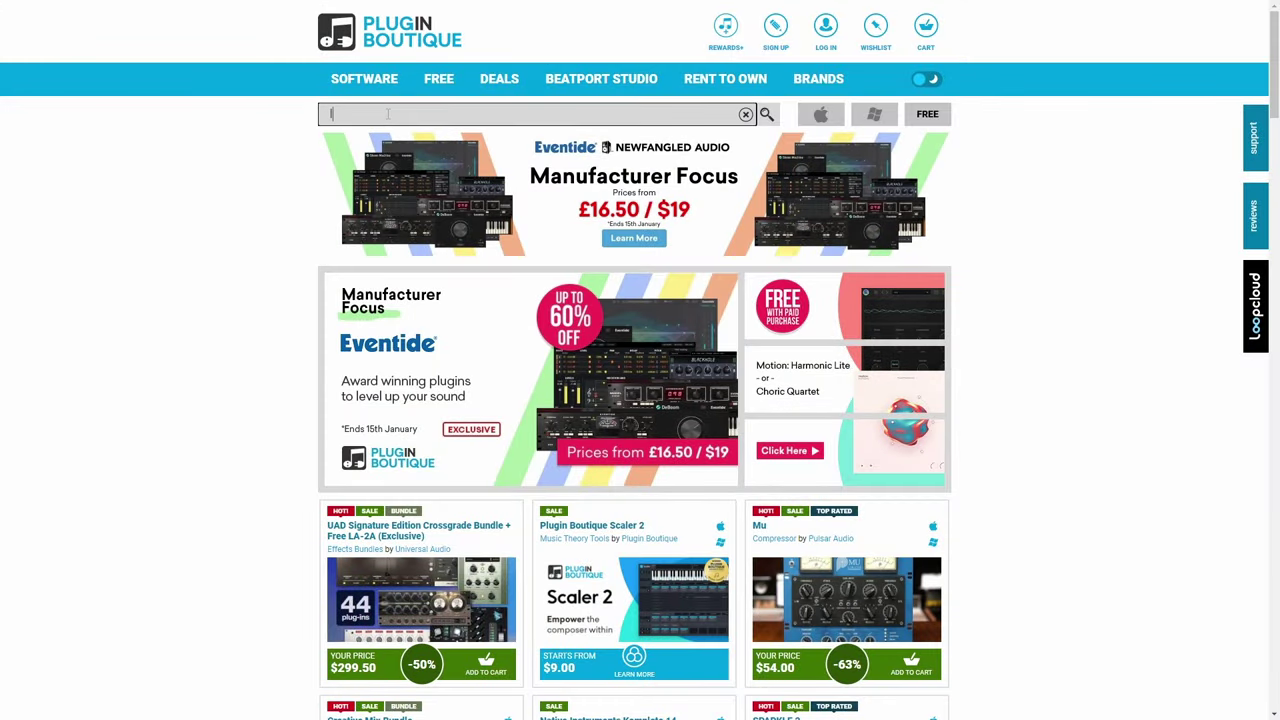
{"action": "type", "text": "oopmix"}
{"action": "key", "text": "Return"}
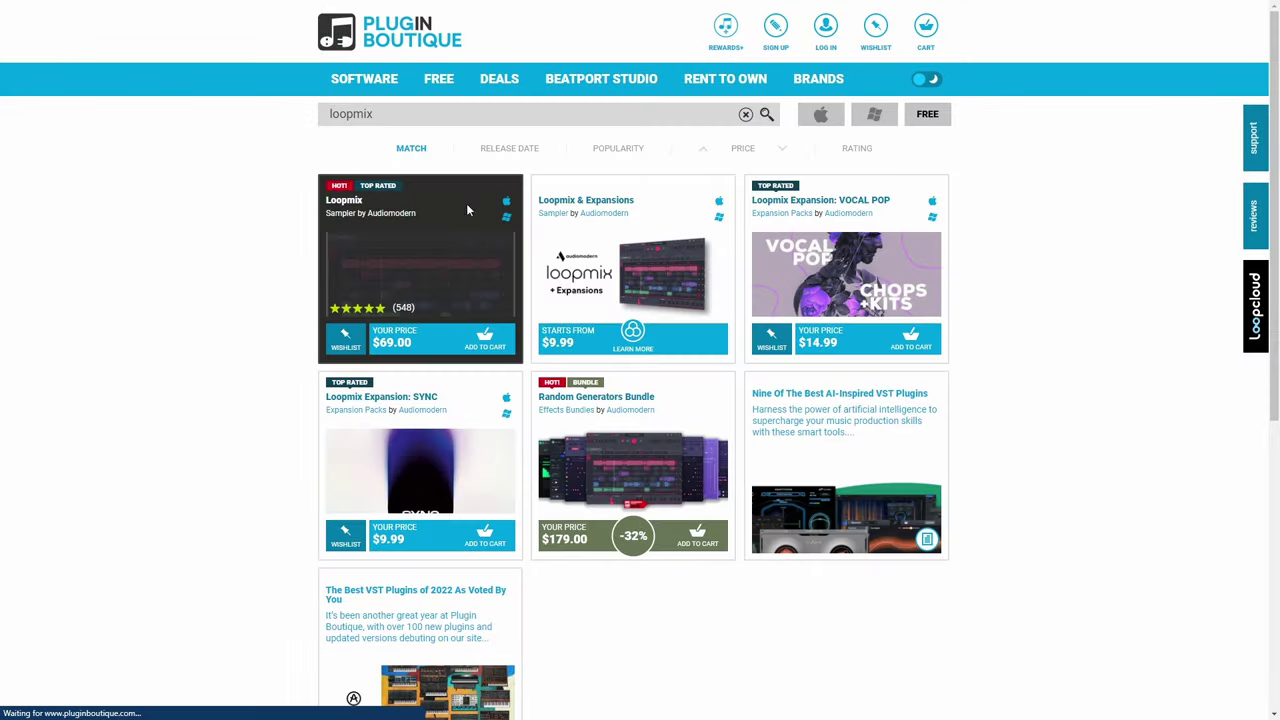
{"action": "left_click", "coordinate": [463, 251]}
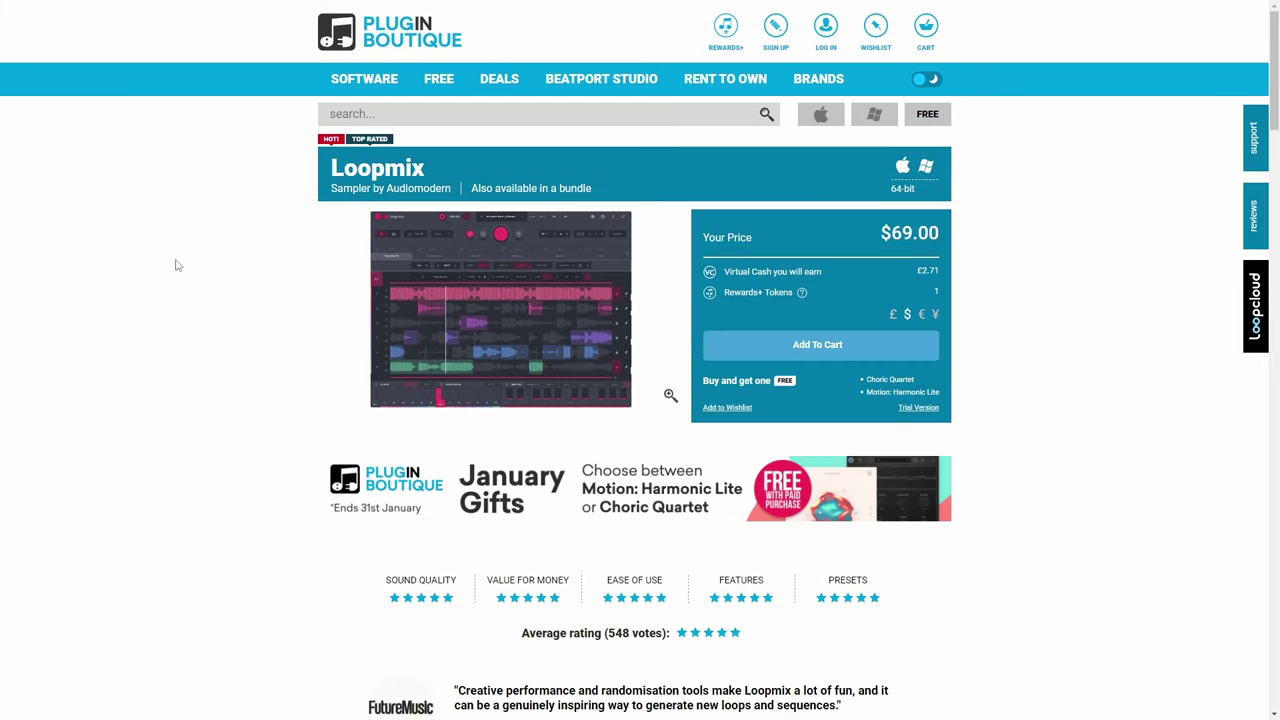
{"action": "scroll", "coordinate": [221, 280], "scroll_direction": "down", "scroll_amount": 3}
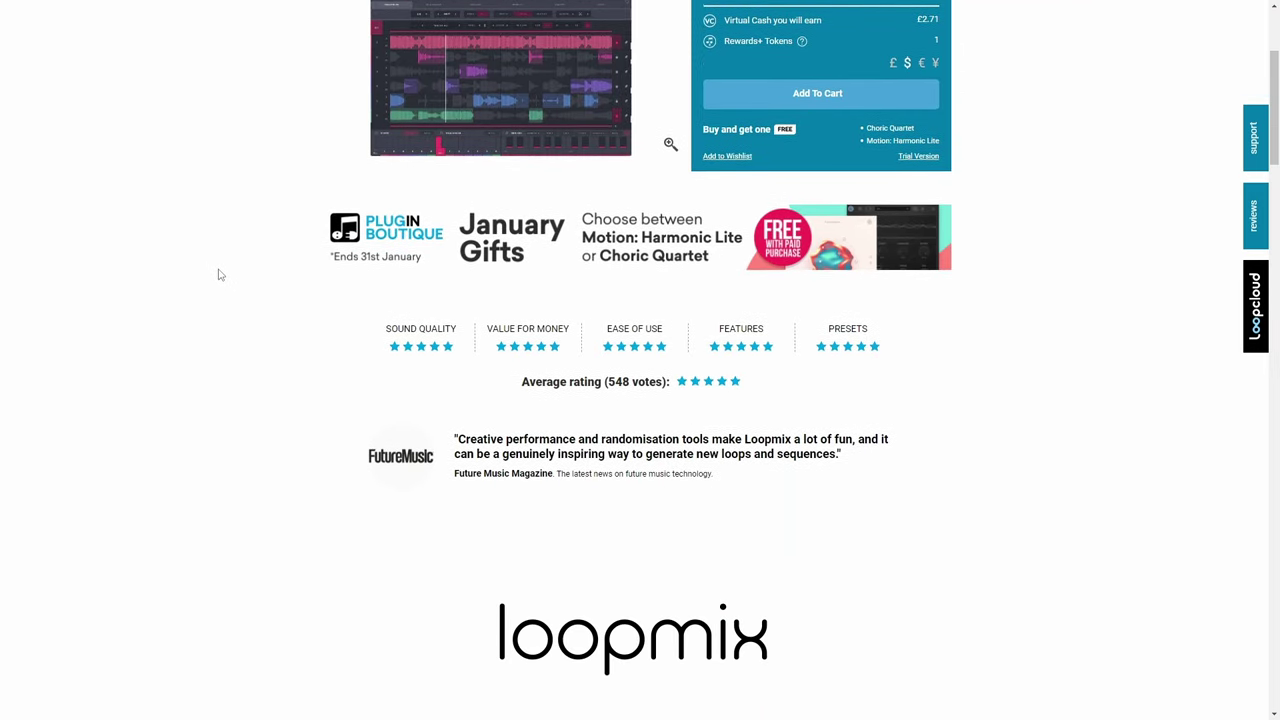
{"action": "scroll", "coordinate": [211, 274], "scroll_direction": "down", "scroll_amount": 3}
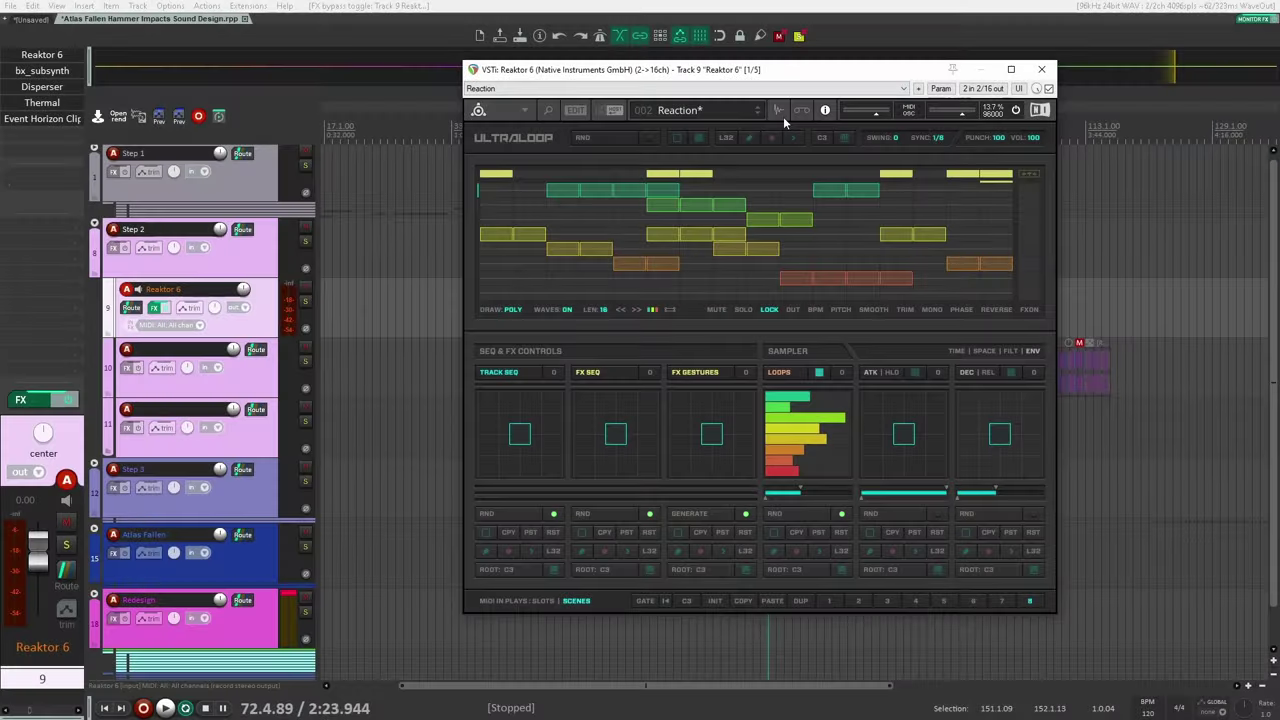
Examine the kick samples loaded in Reaktor 6's sample map and close the map.
{"action": "left_click", "coordinate": [778, 110]}
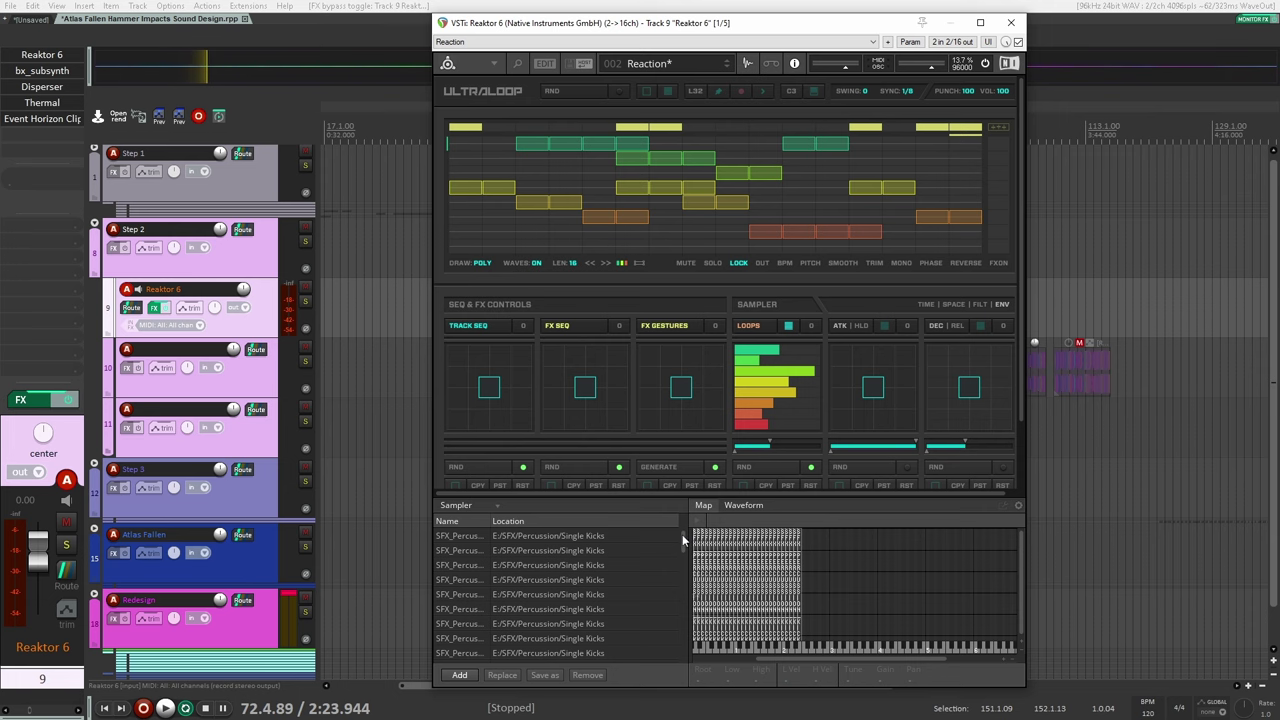
{"action": "scroll", "coordinate": [683, 537], "scroll_direction": "down", "scroll_amount": 10}
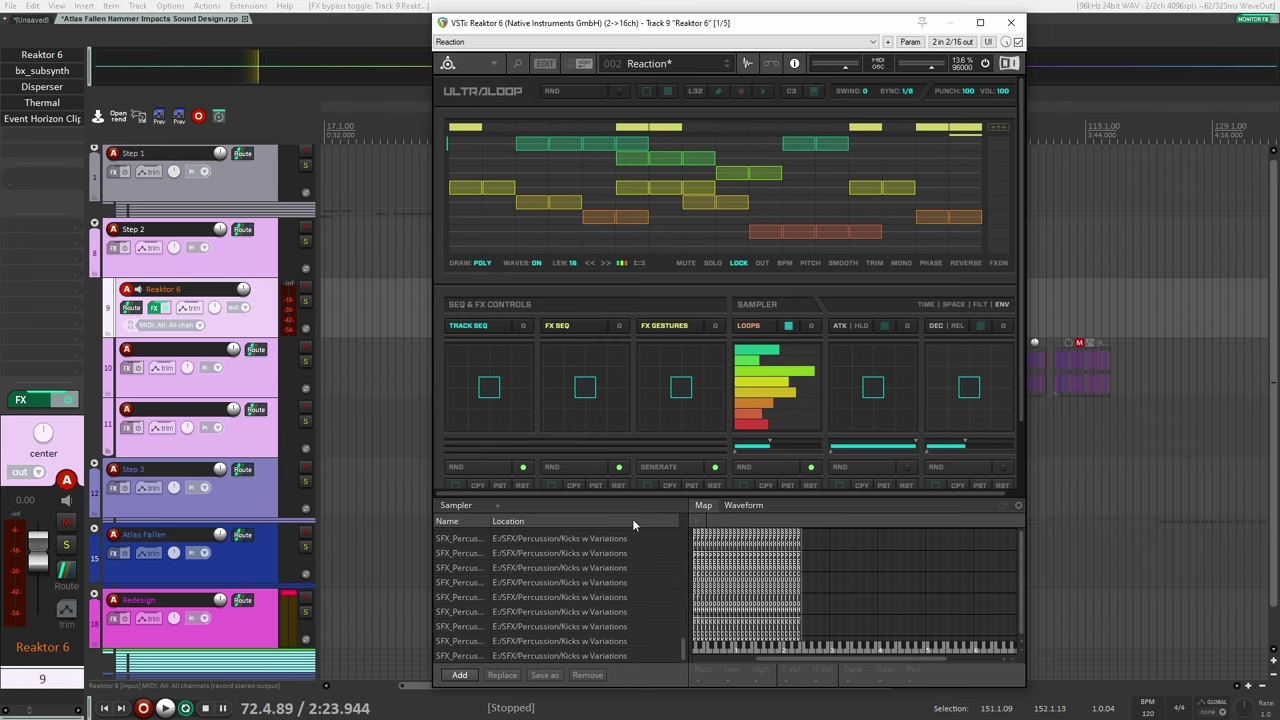
{"action": "left_click", "coordinate": [748, 63]}
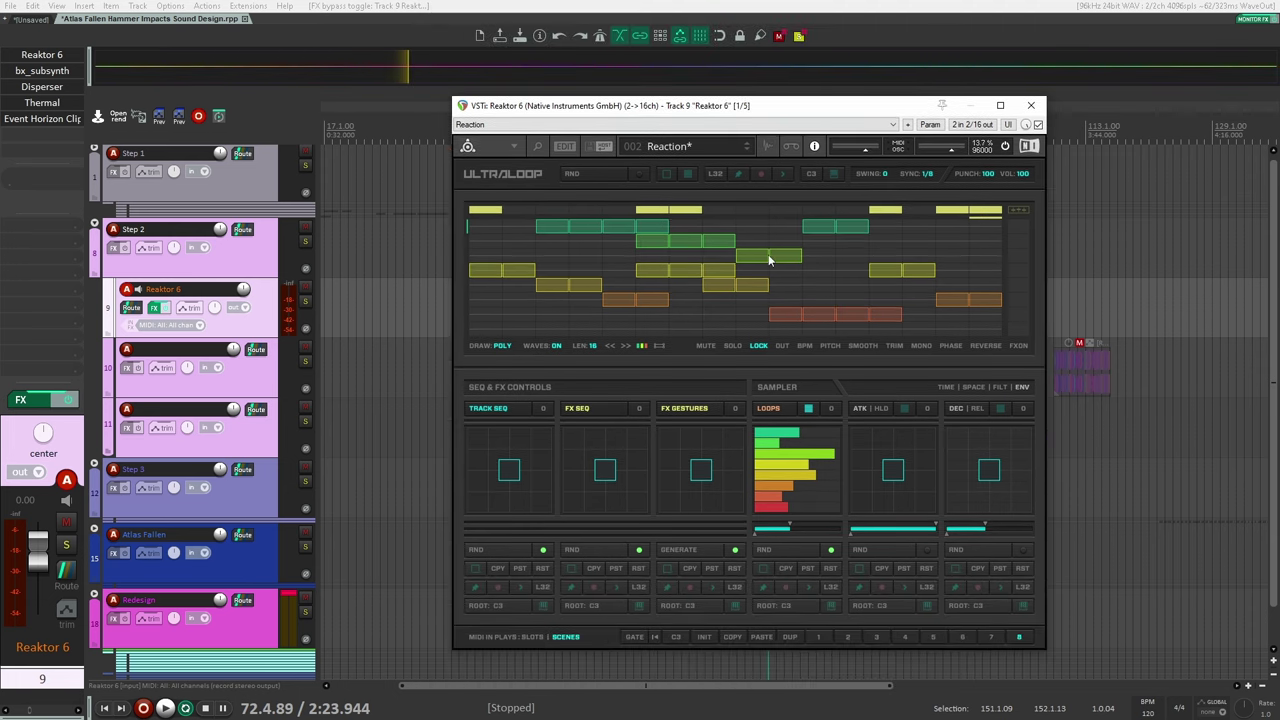
Move the Reaktor 6 window aside and play back its loop from just before the items on the track below.
{"action": "left_click_drag", "start_coordinate": [537, 234], "coordinate": [681, 223]}
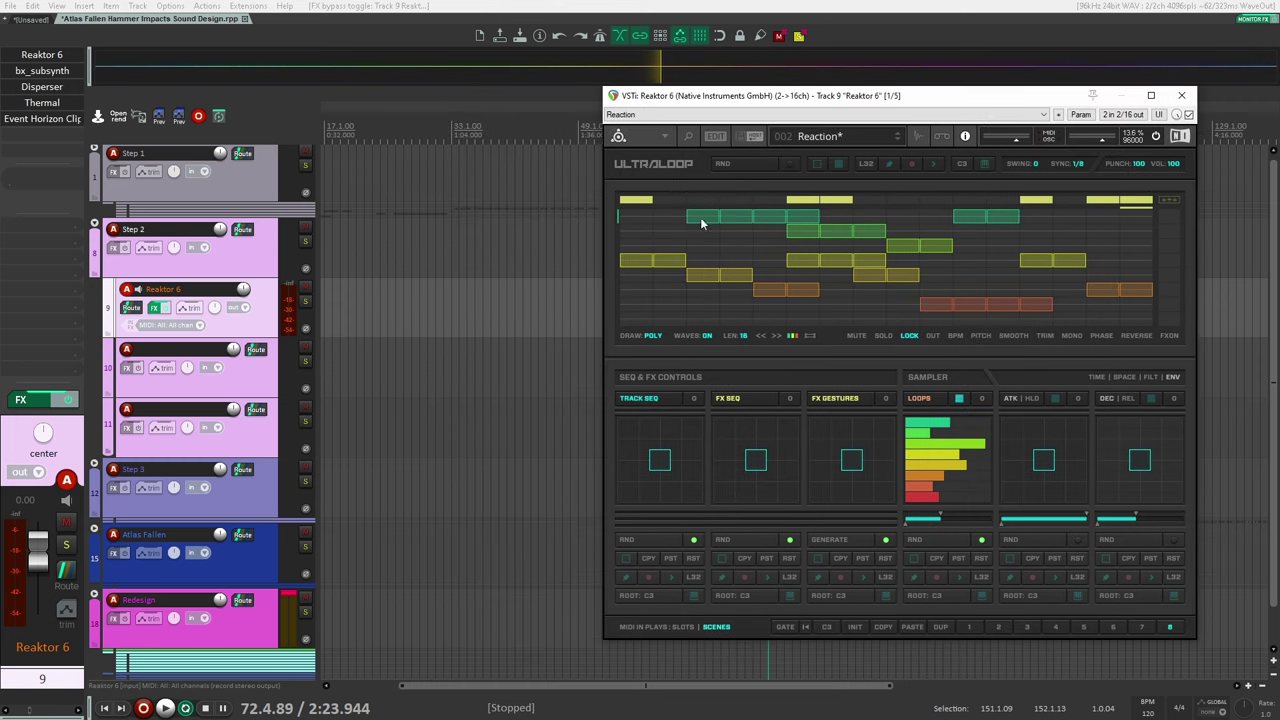
{"action": "left_click_drag", "start_coordinate": [898, 101], "coordinate": [1050, 106]}
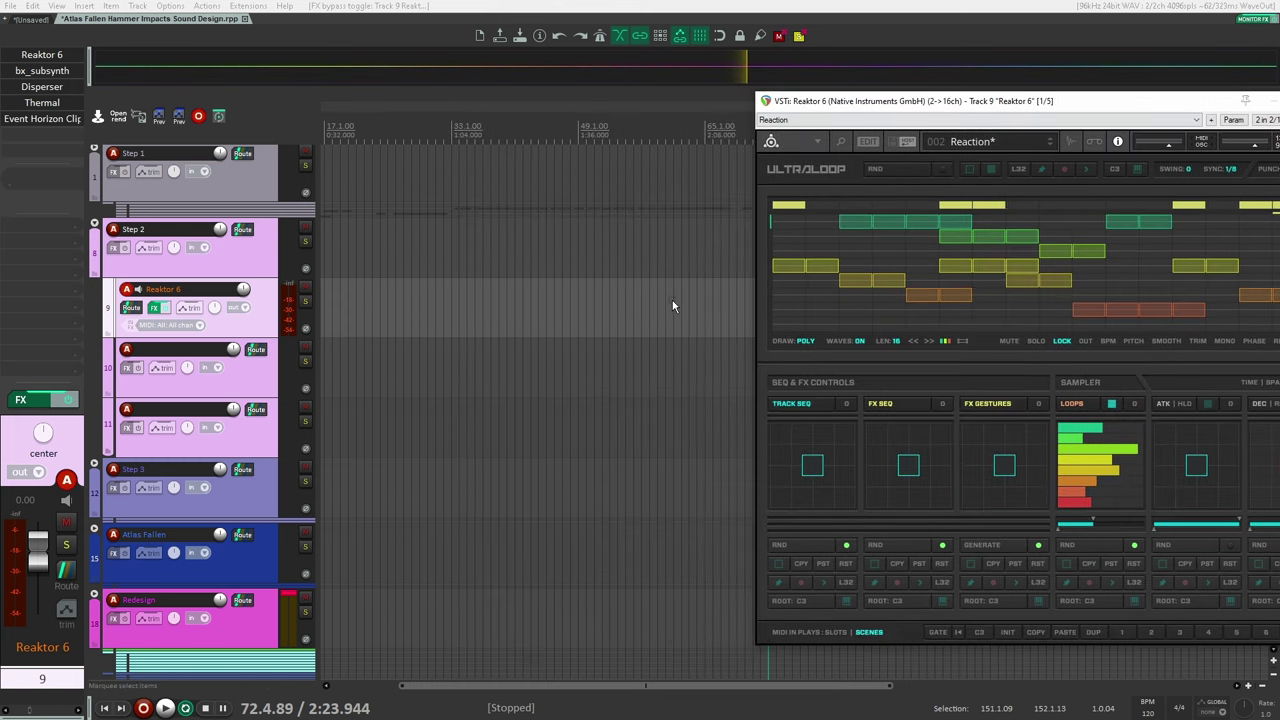
{"action": "left_click_drag", "start_coordinate": [672, 300], "coordinate": [620, 287]}
{"action": "scroll", "coordinate": [651, 287], "scroll_direction": "down", "scroll_amount": 2}
{"action": "left_click", "coordinate": [620, 287]}
{"action": "key", "text": "space"}
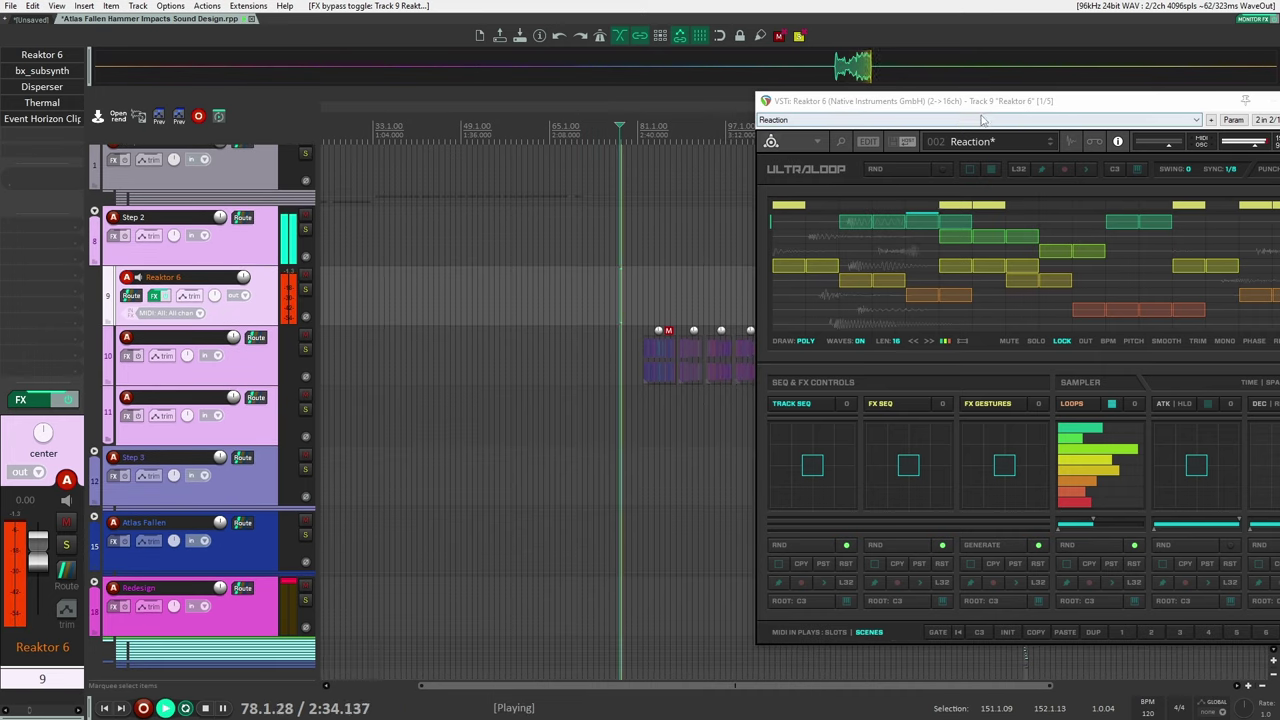
{"action": "left_click_drag", "start_coordinate": [983, 118], "coordinate": [789, 115]}
{"action": "key", "text": "space"}
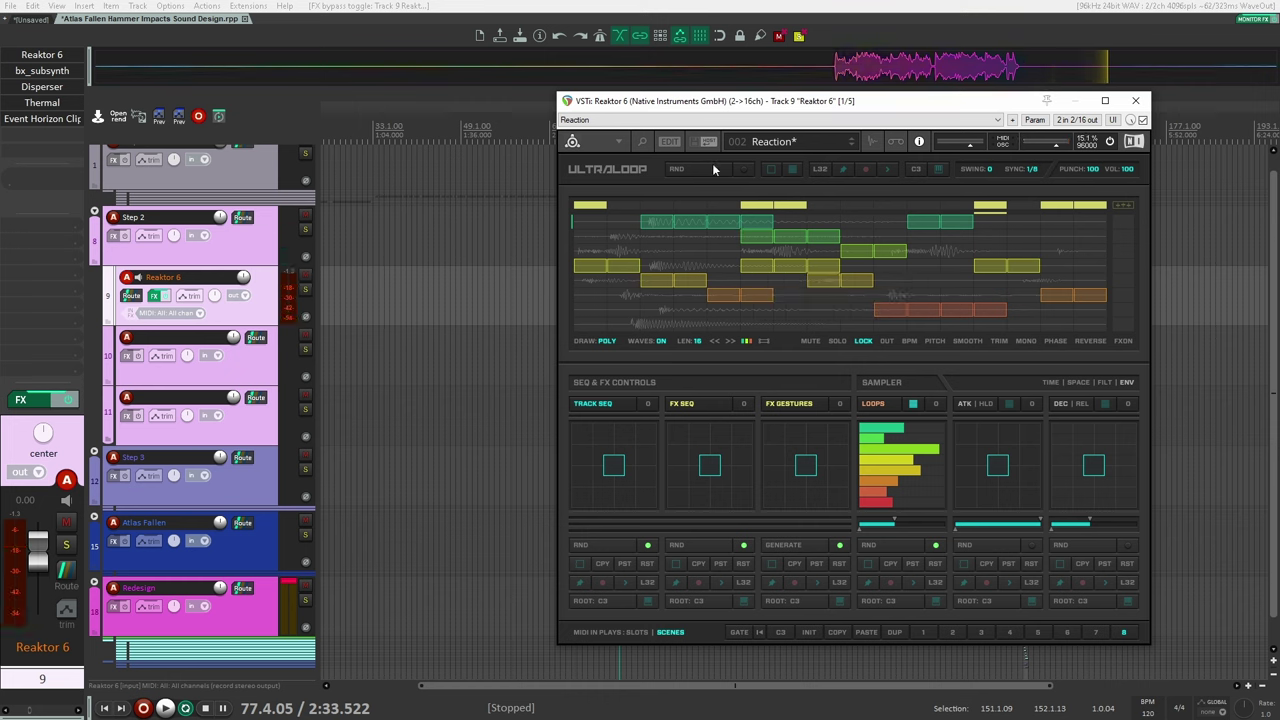
Randomize the Ultraloop scene twice with the master RND and turn on the master motion playback.
{"action": "mouse_move", "coordinate": [710, 169]}
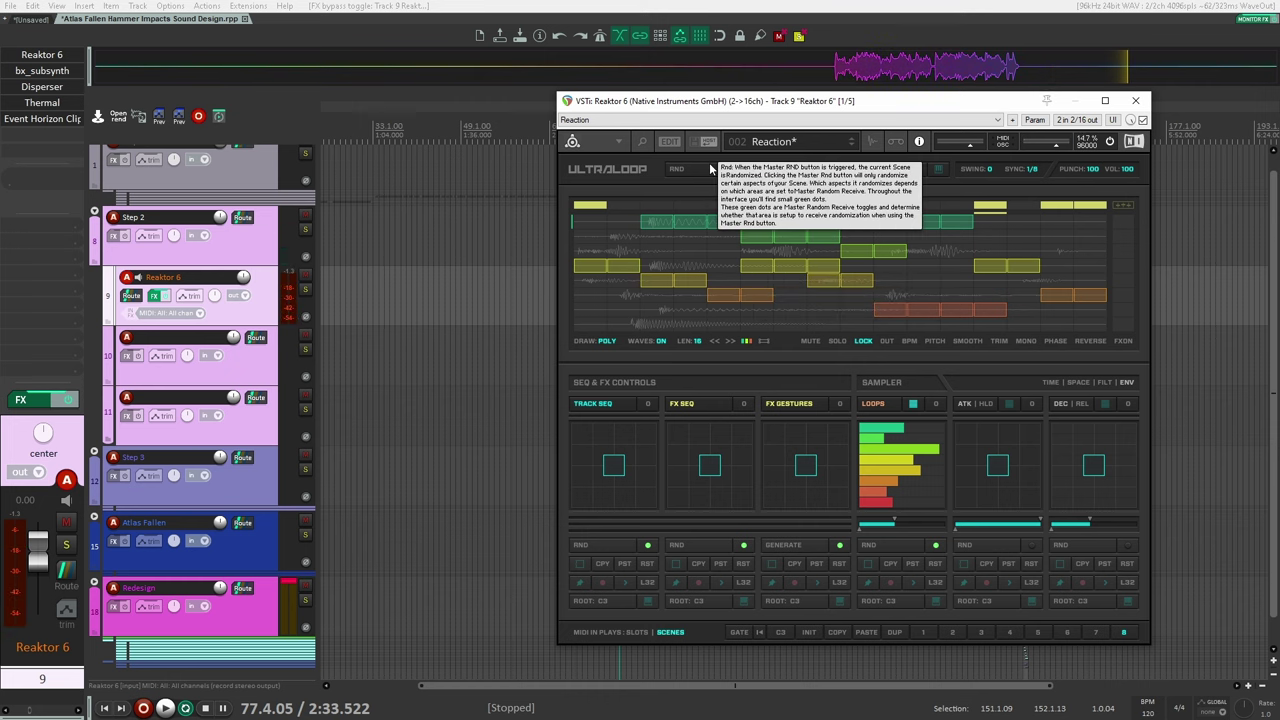
{"action": "left_click", "coordinate": [716, 173]}
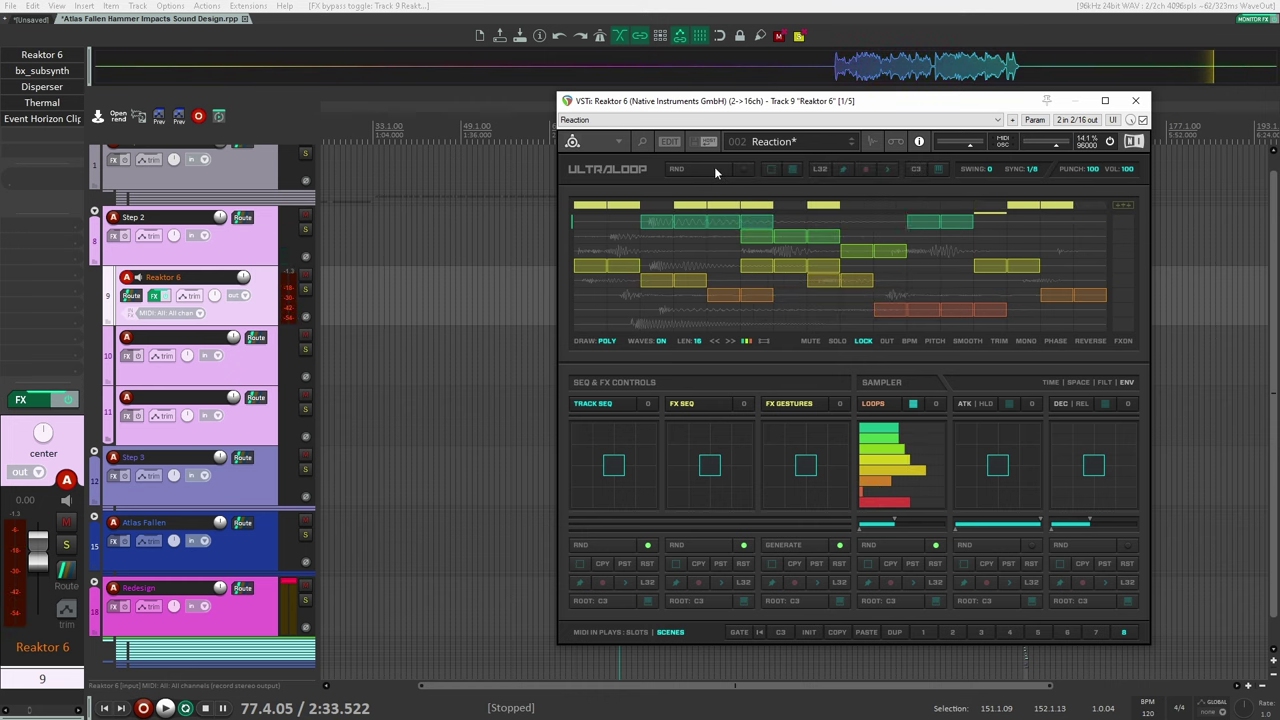
{"action": "left_click", "coordinate": [717, 173]}
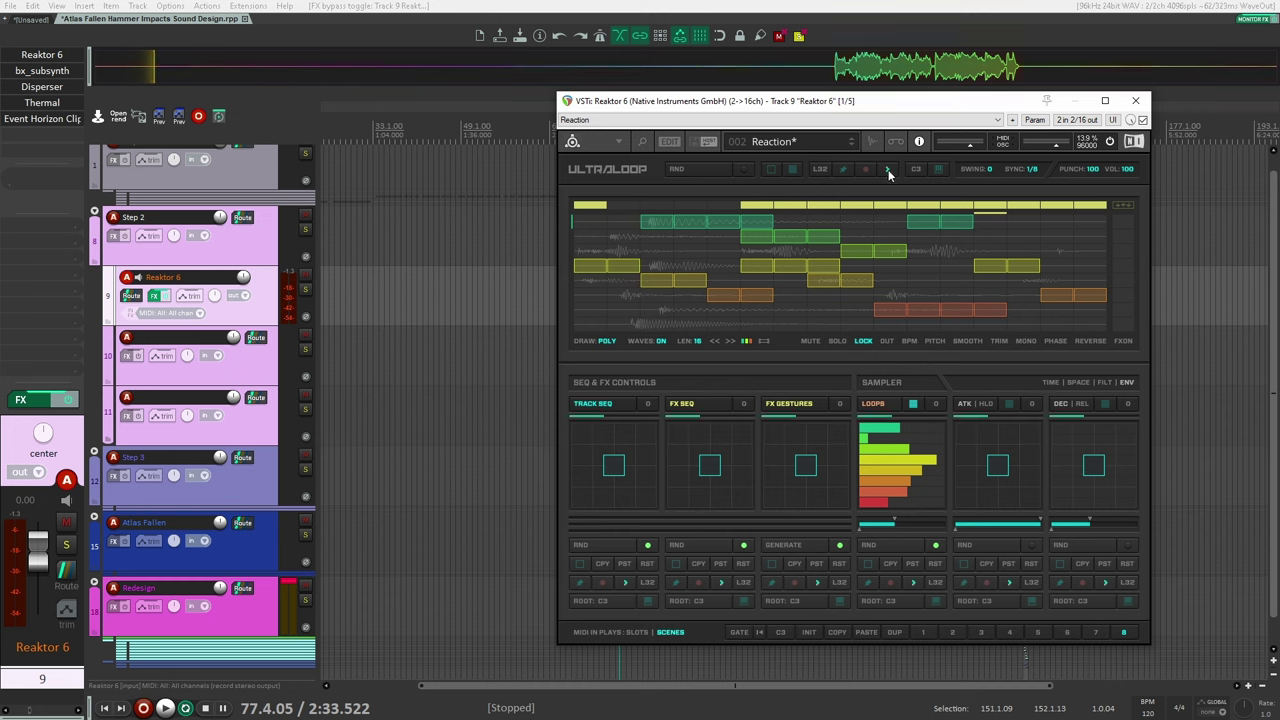
Audition the loop while repeatedly randomizing the whole Ultraloop scene, and stop playback.
{"action": "key", "text": "space"}
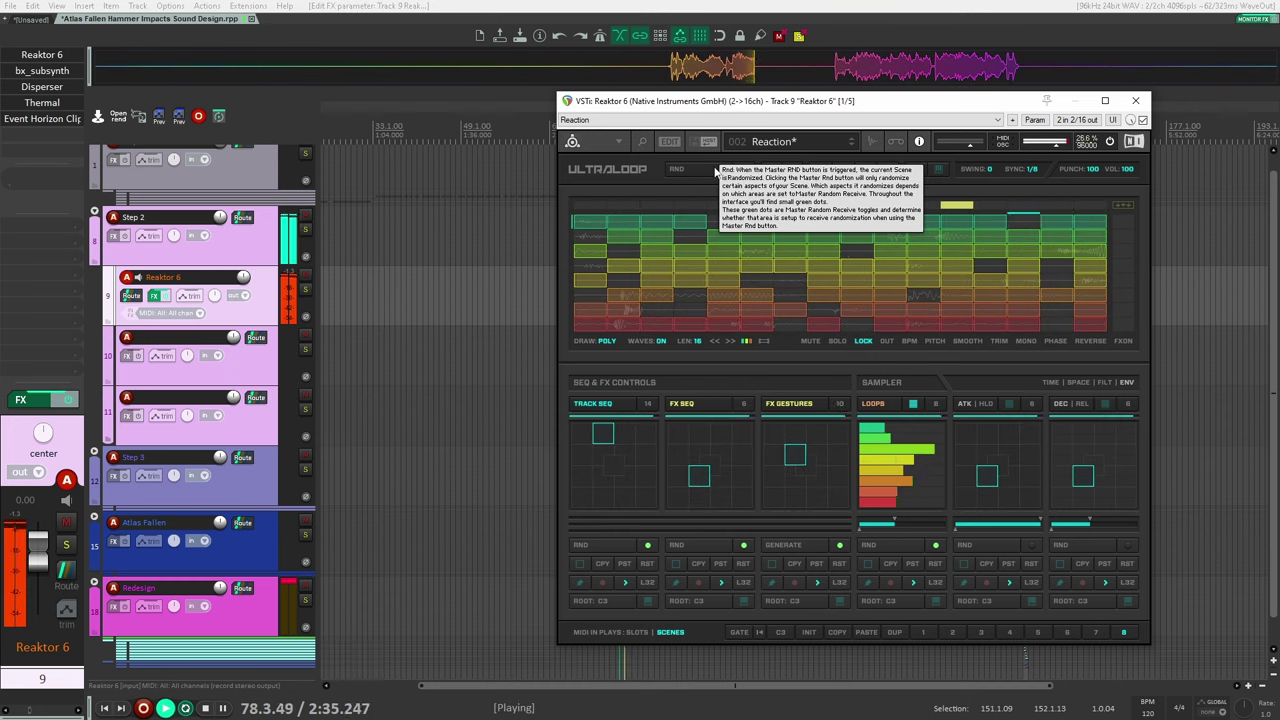
{"action": "left_click", "coordinate": [705, 167]}
{"action": "left_click", "coordinate": [714, 168]}
{"action": "left_click", "coordinate": [714, 168]}
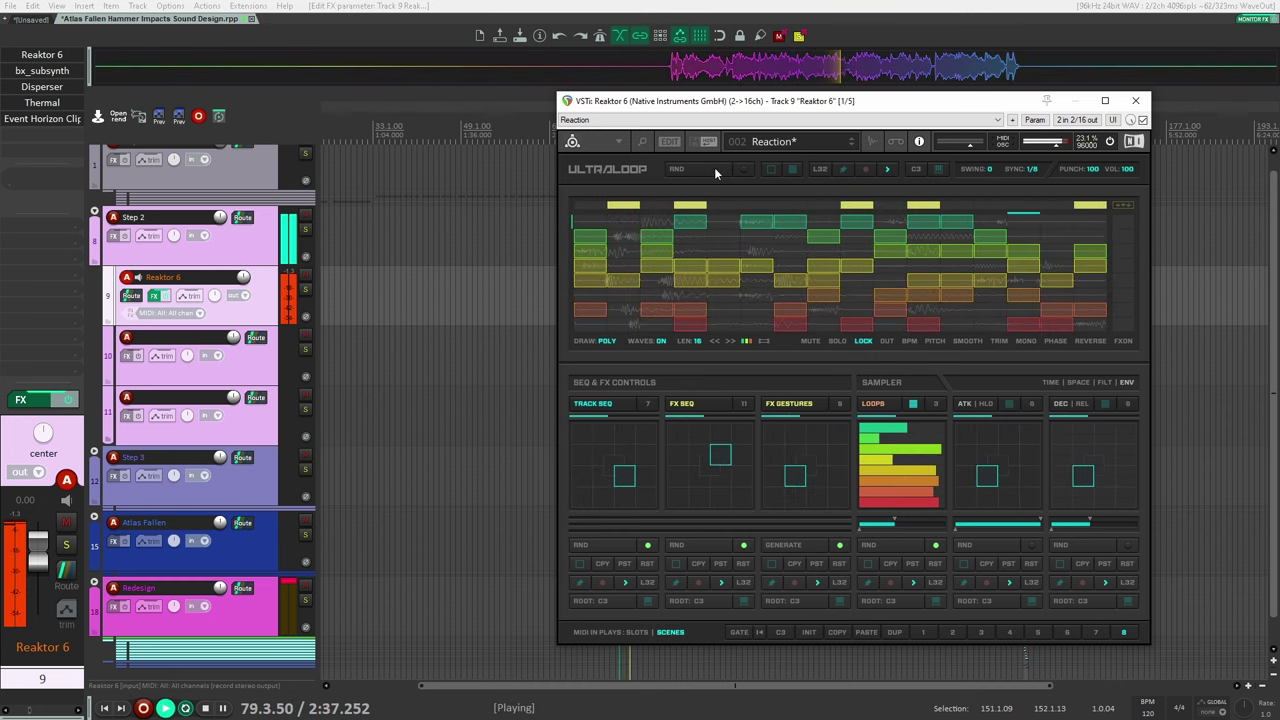
{"action": "left_click", "coordinate": [714, 174]}
{"action": "left_click", "coordinate": [713, 172]}
{"action": "left_click", "coordinate": [712, 171]}
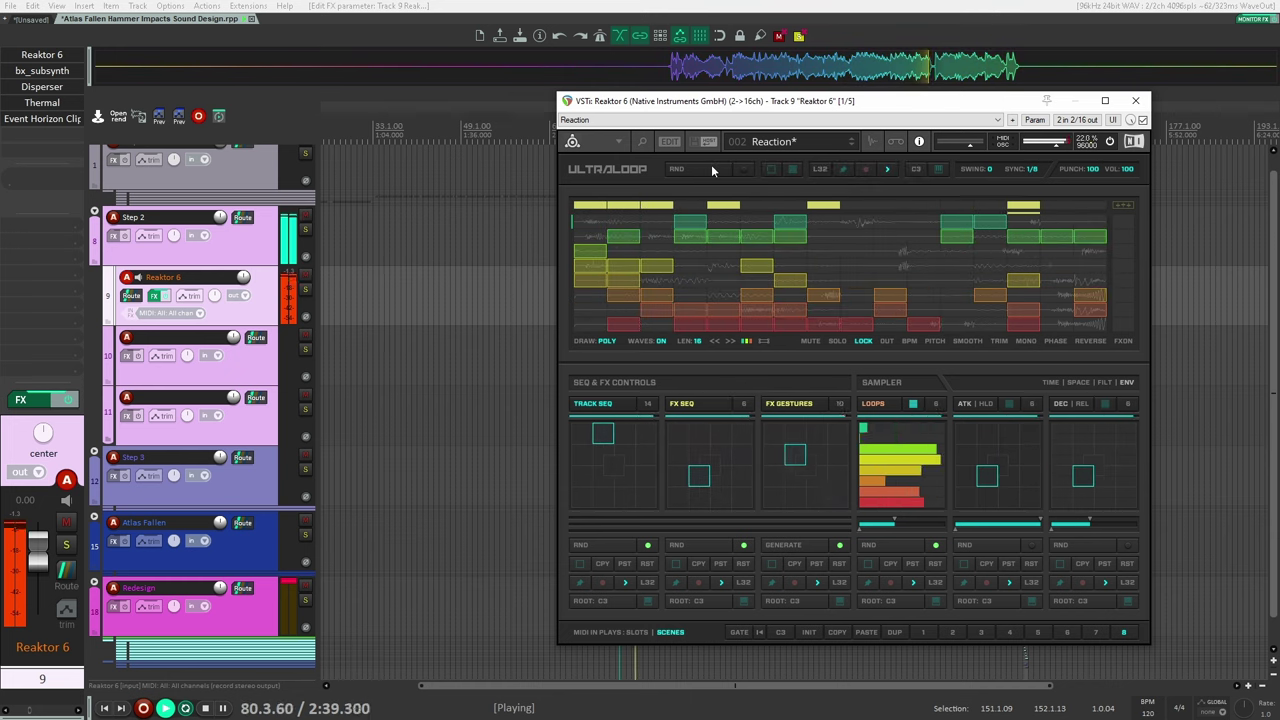
{"action": "left_click", "coordinate": [712, 169]}
{"action": "key", "text": "space"}
Select the first item on the track below Reaktor 6 and enable snapping.
{"action": "left_click_drag", "start_coordinate": [802, 103], "coordinate": [1176, 94]}
{"action": "left_click", "coordinate": [646, 379]}
{"action": "key", "text": "alt+s"}
{"action": "scroll", "coordinate": [682, 398], "scroll_direction": "up", "scroll_amount": 2}
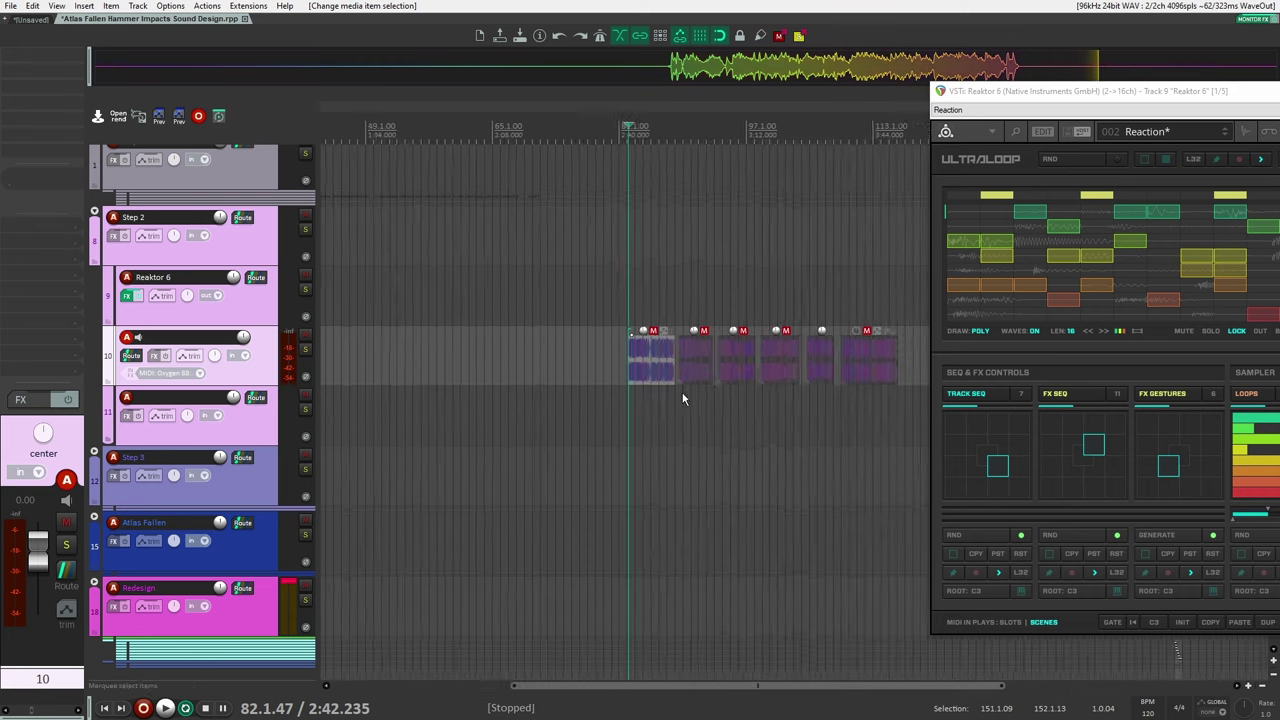
{"action": "scroll", "coordinate": [871, 214], "scroll_direction": "up", "scroll_amount": 3}
{"action": "left_click_drag", "start_coordinate": [1066, 97], "coordinate": [715, 73]}
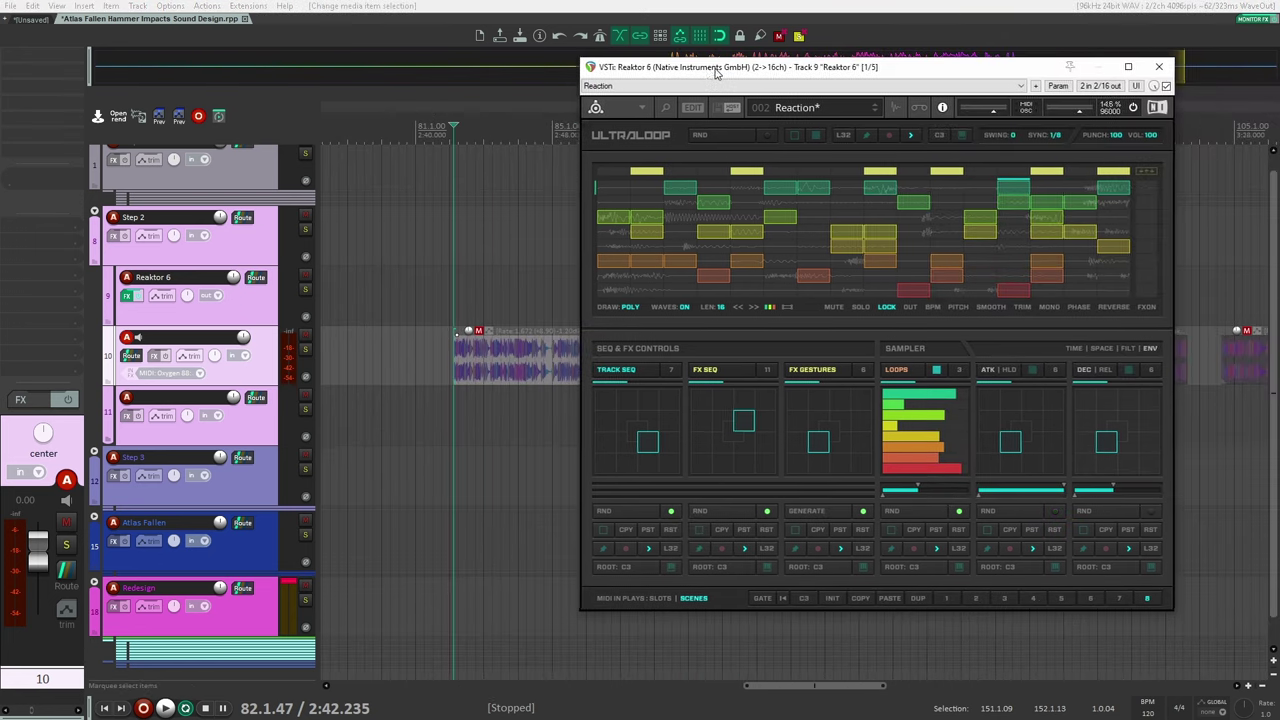
Inspect the effects chained after Reaktor 6 on its track, including bx_subsynth, Disperser and Thermal.
{"action": "left_click", "coordinate": [407, 303]}
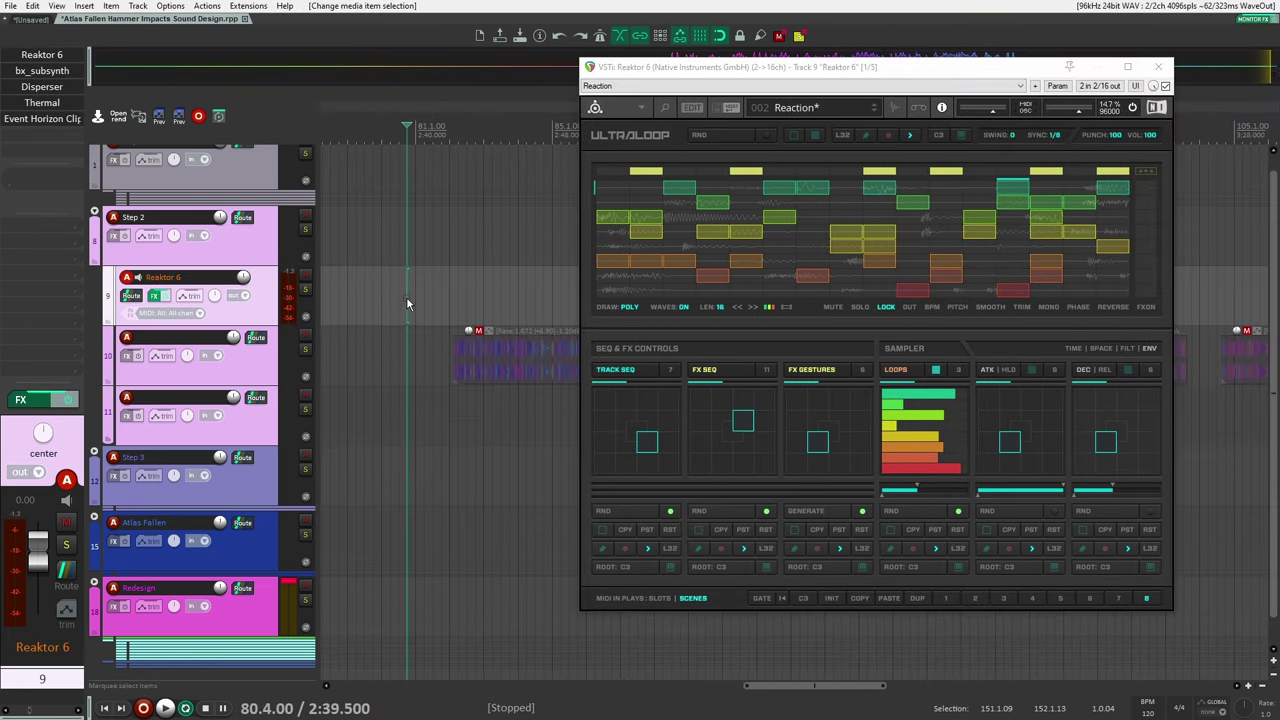
{"action": "left_click", "coordinate": [54, 74]}
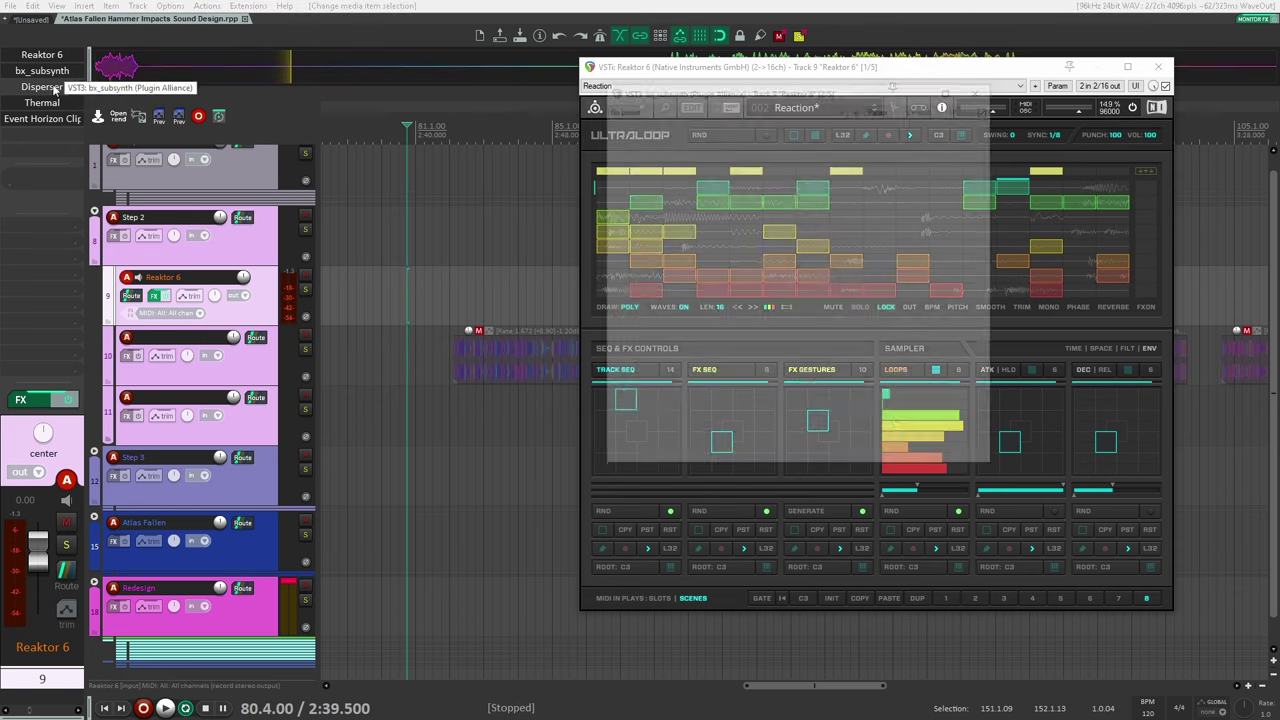
{"action": "left_click", "coordinate": [54, 88]}
{"action": "left_click", "coordinate": [1014, 109]}
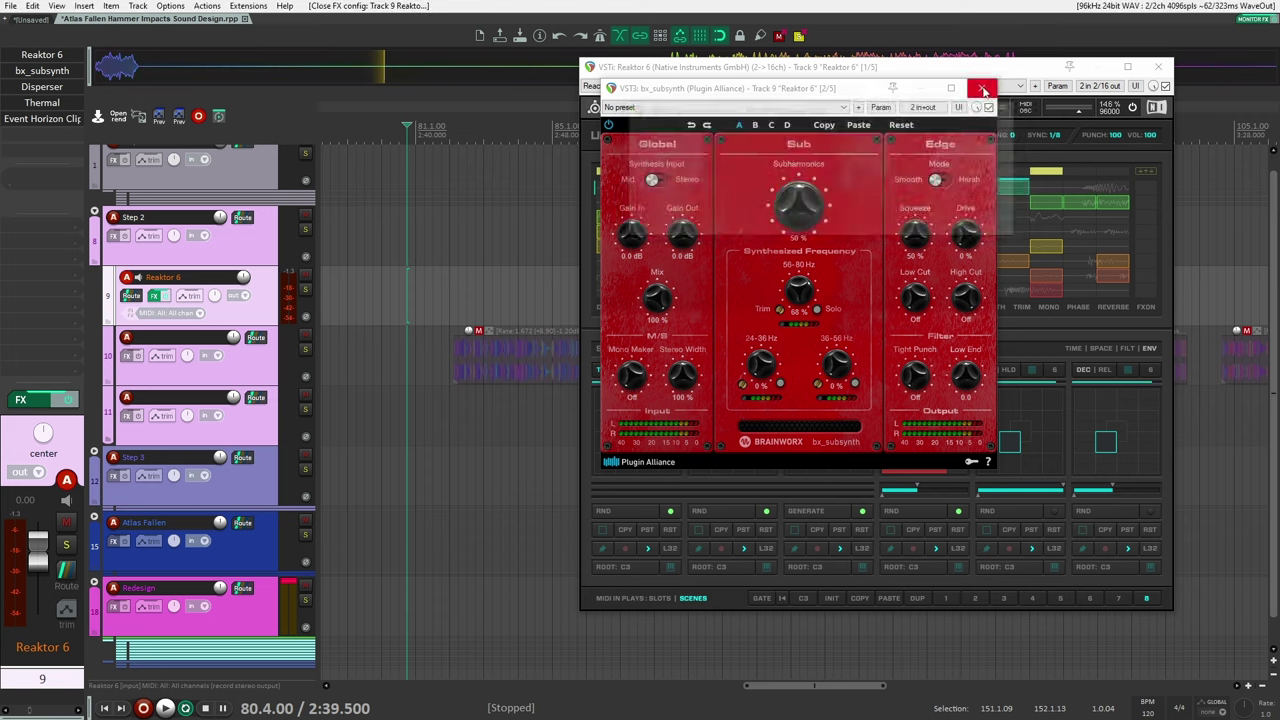
{"action": "left_click", "coordinate": [983, 90]}
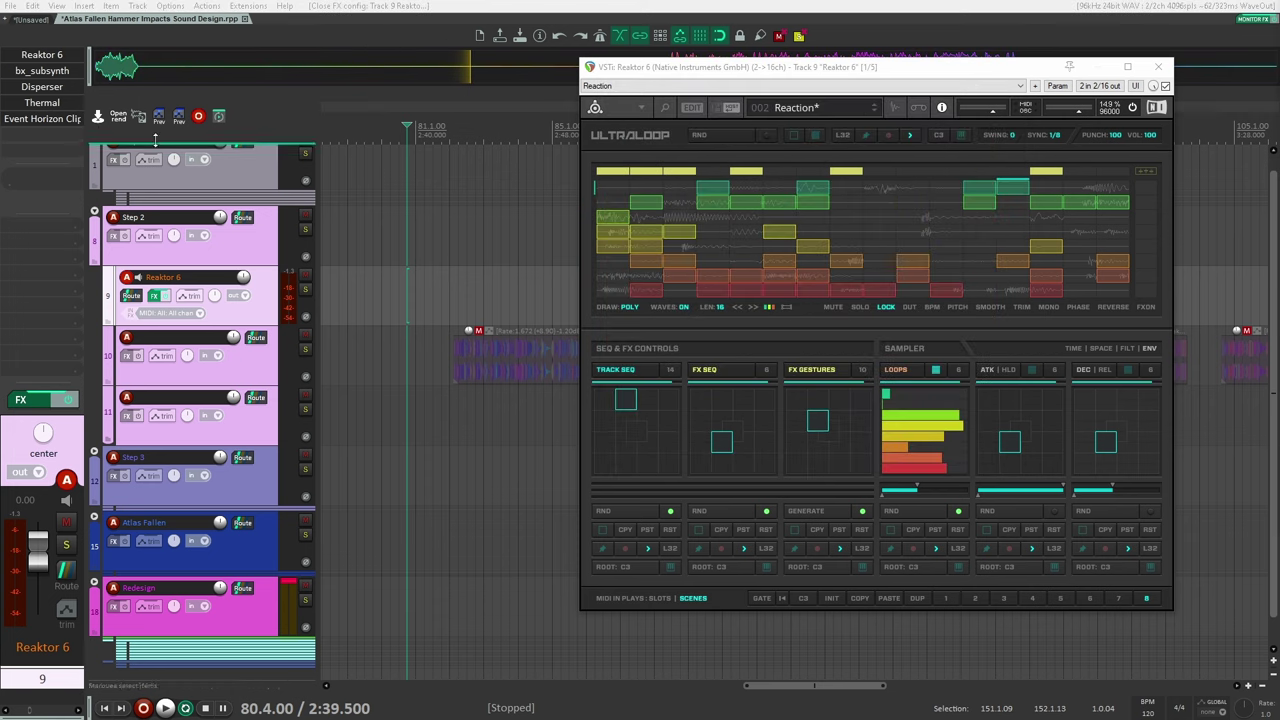
{"action": "left_click_drag", "start_coordinate": [1279, 50], "coordinate": [897, 125]}
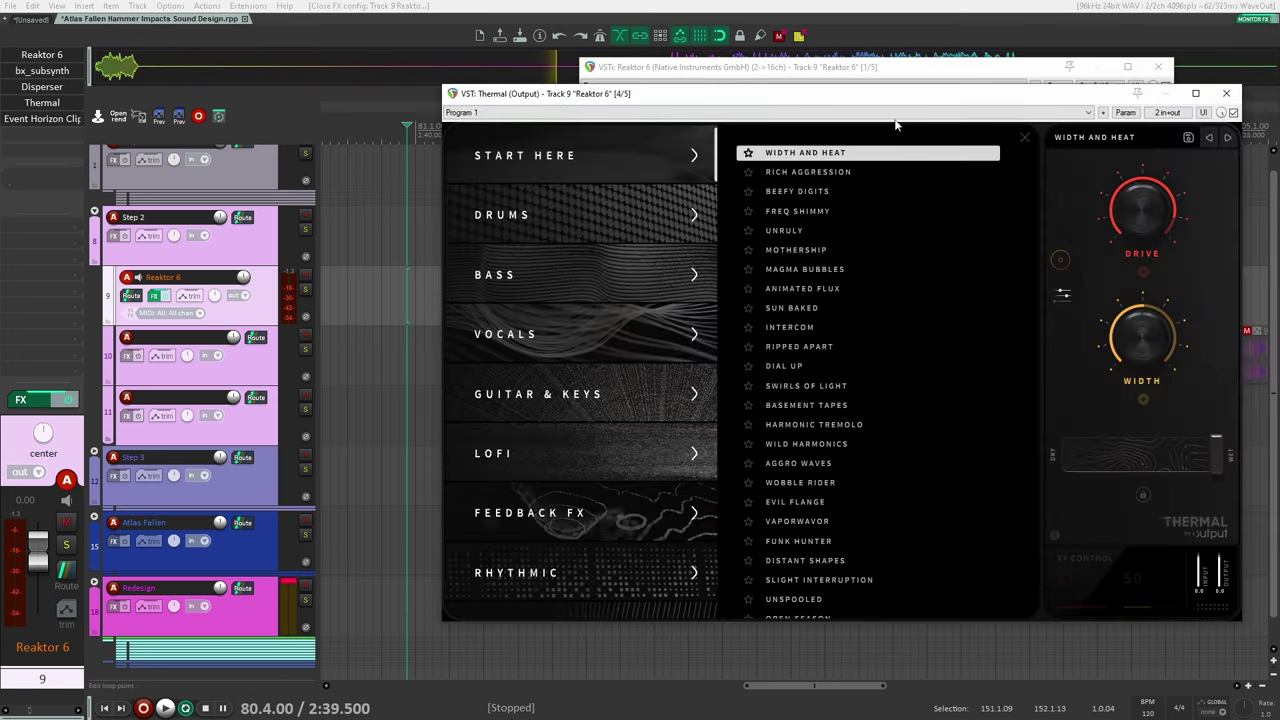
{"action": "left_click", "coordinate": [1226, 93]}
{"action": "left_click", "coordinate": [42, 118]}
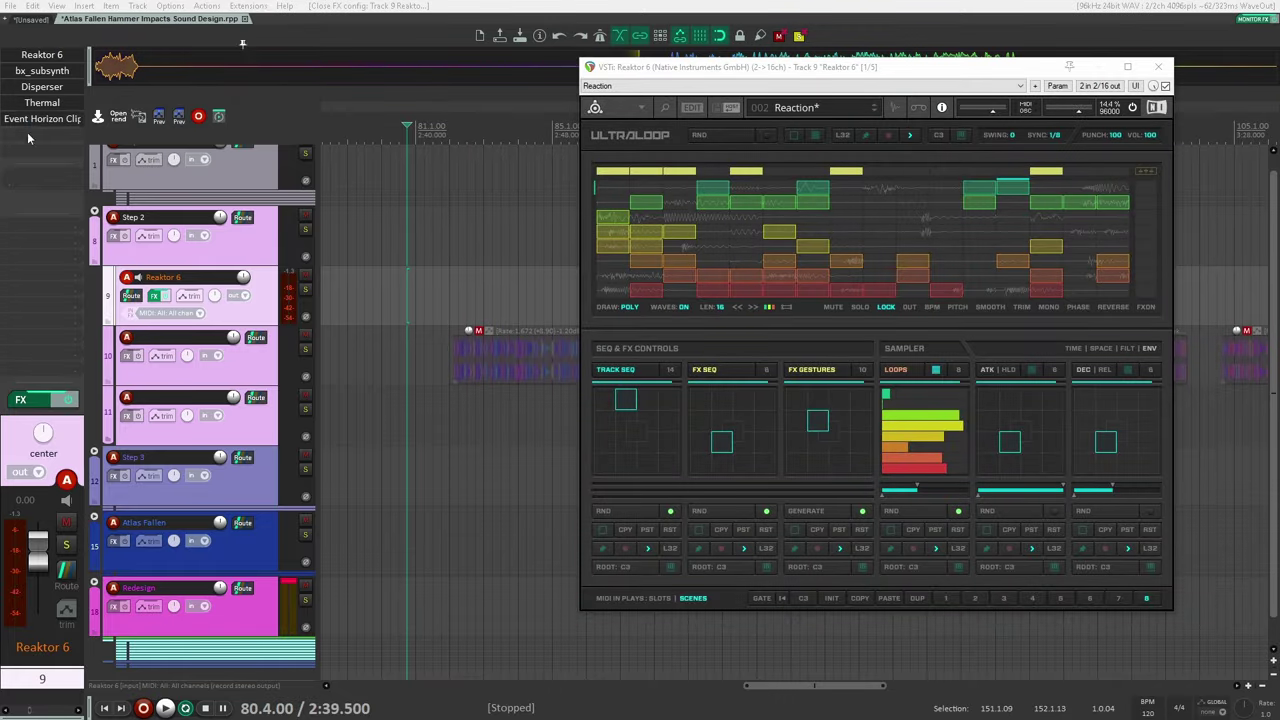
{"action": "left_click", "coordinate": [332, 45]}
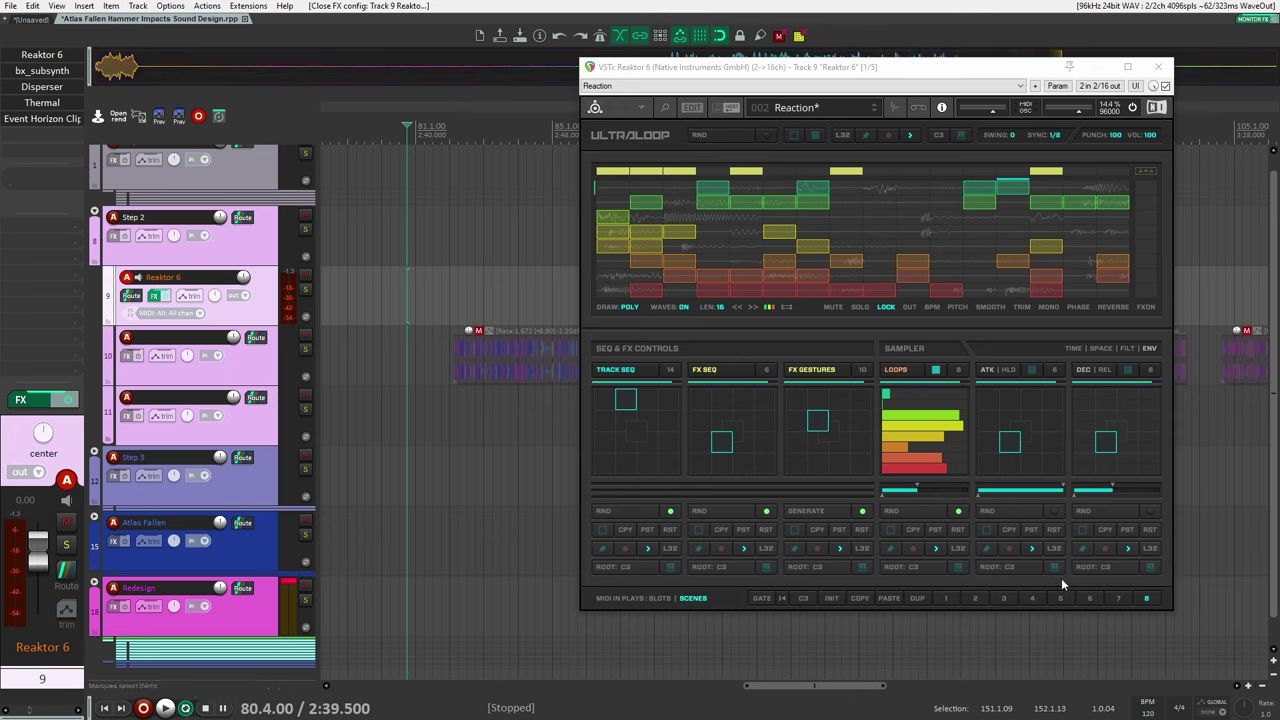
Play the Reaktor 6 track from 79.4.00 and slow the playback rate to 0.538.
{"action": "left_click", "coordinate": [421, 305]}
{"action": "left_click", "coordinate": [389, 302]}
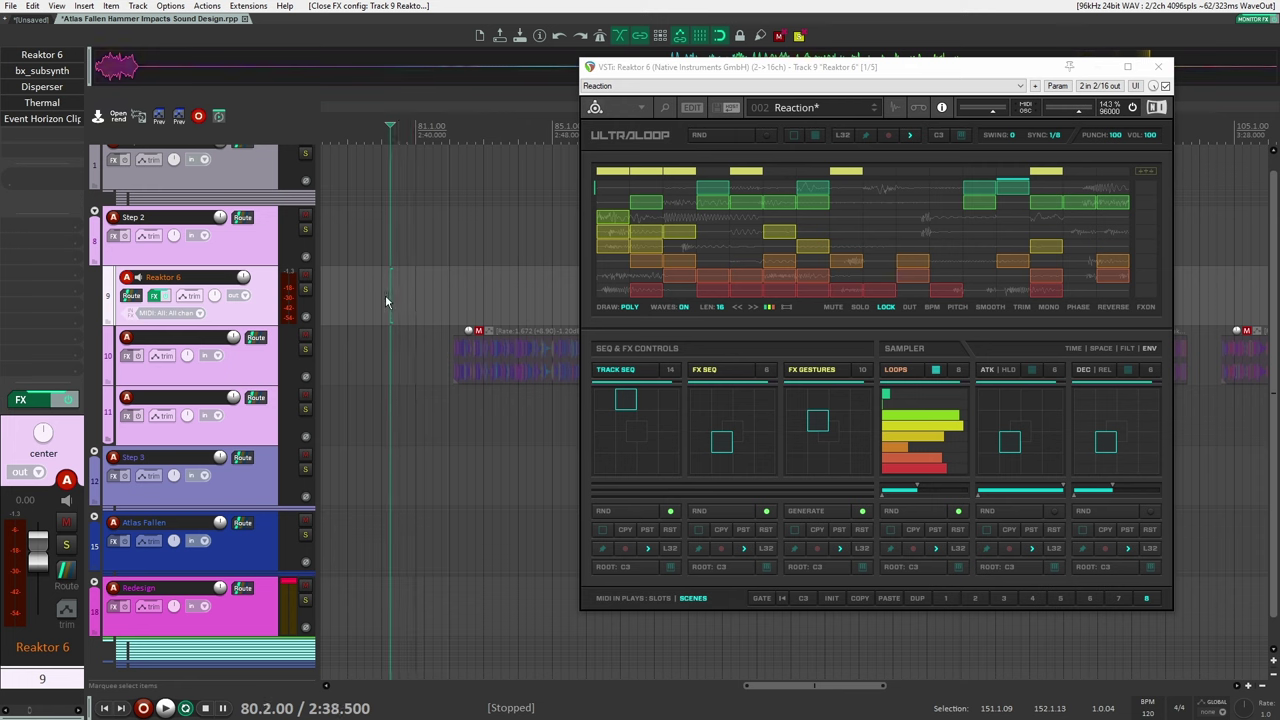
{"action": "left_click", "coordinate": [372, 296]}
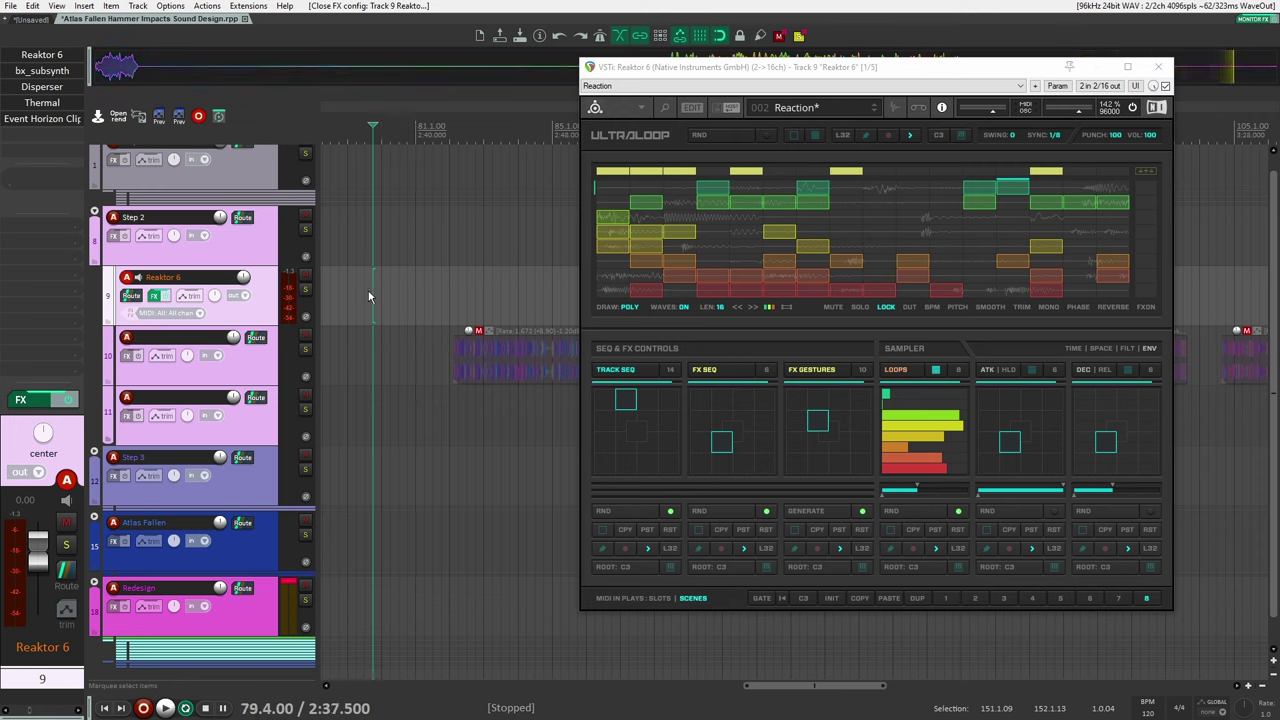
{"action": "key", "text": "space"}
{"action": "key", "text": "space"}
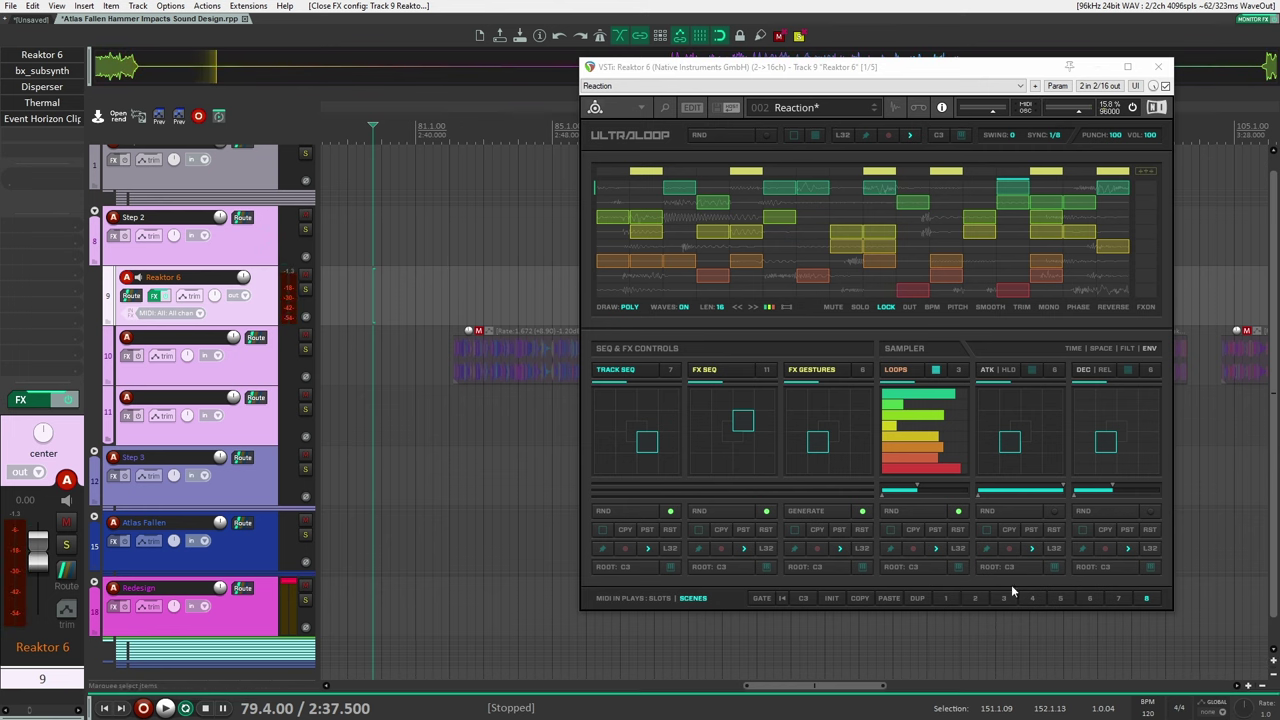
{"action": "key", "text": "space"}
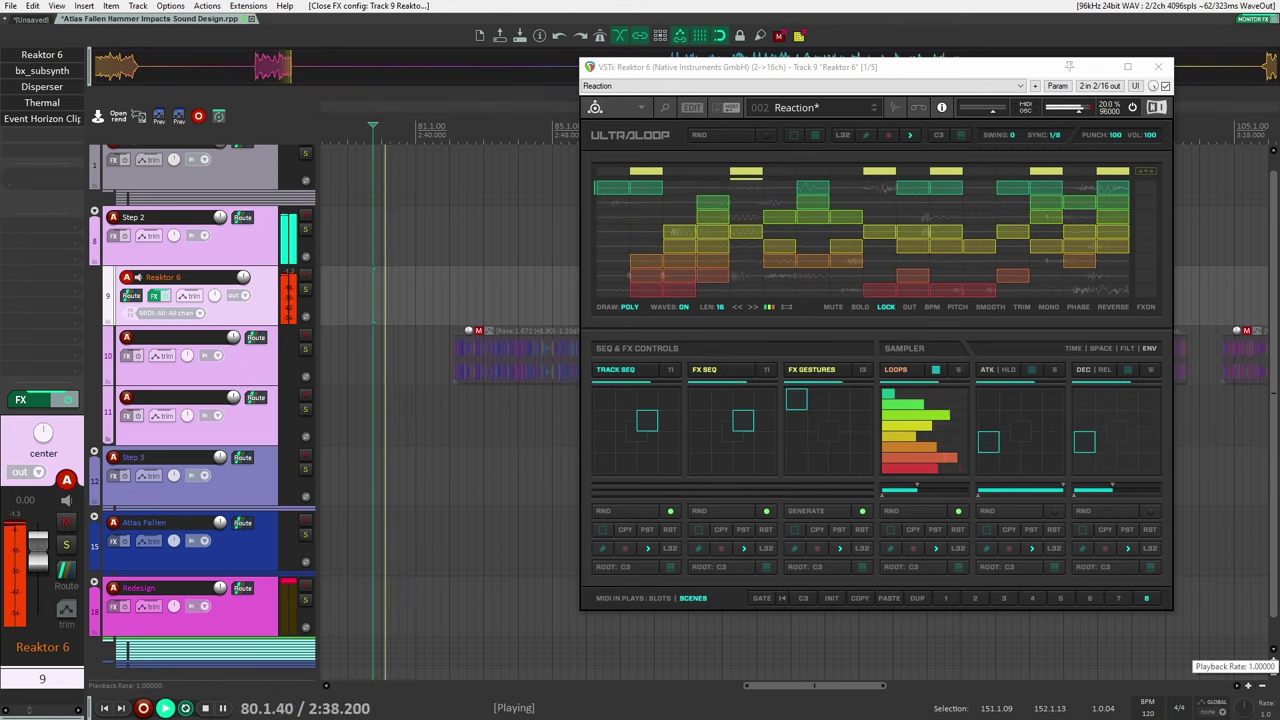
{"action": "scroll", "coordinate": [1243, 707], "scroll_direction": "down", "scroll_amount": 5}
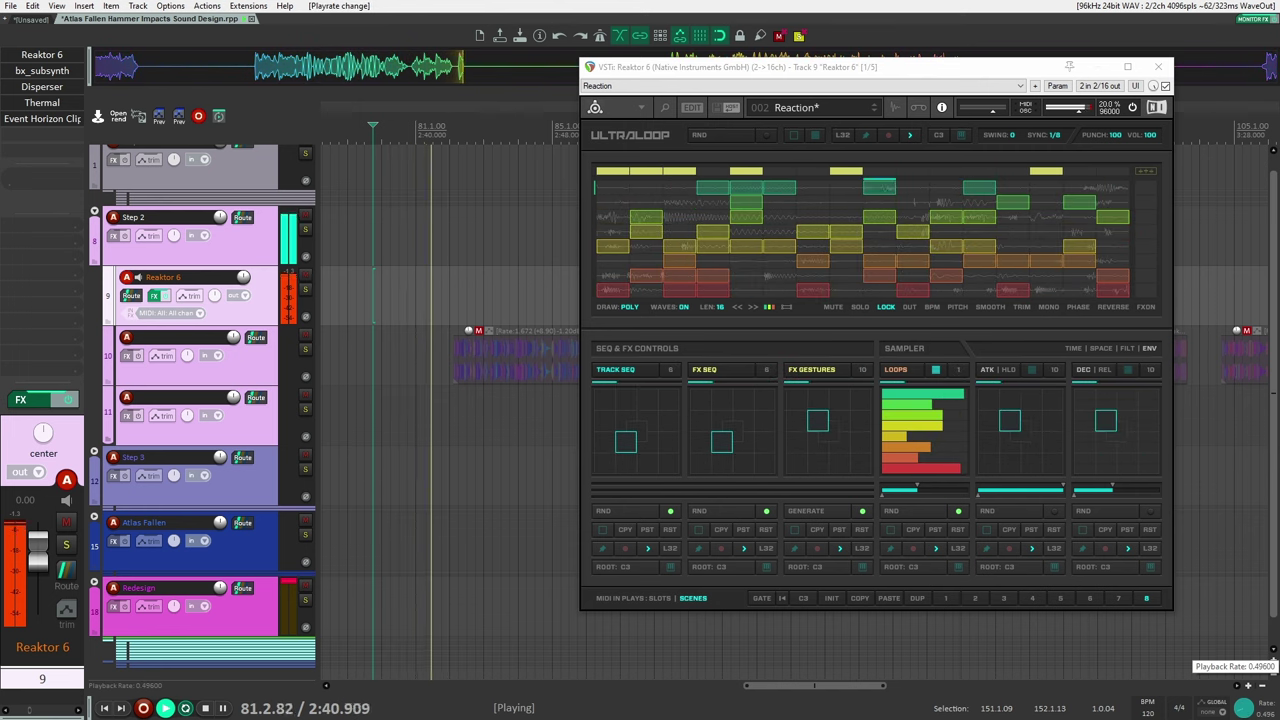
{"action": "scroll", "coordinate": [1243, 707], "scroll_direction": "up", "scroll_amount": 1}
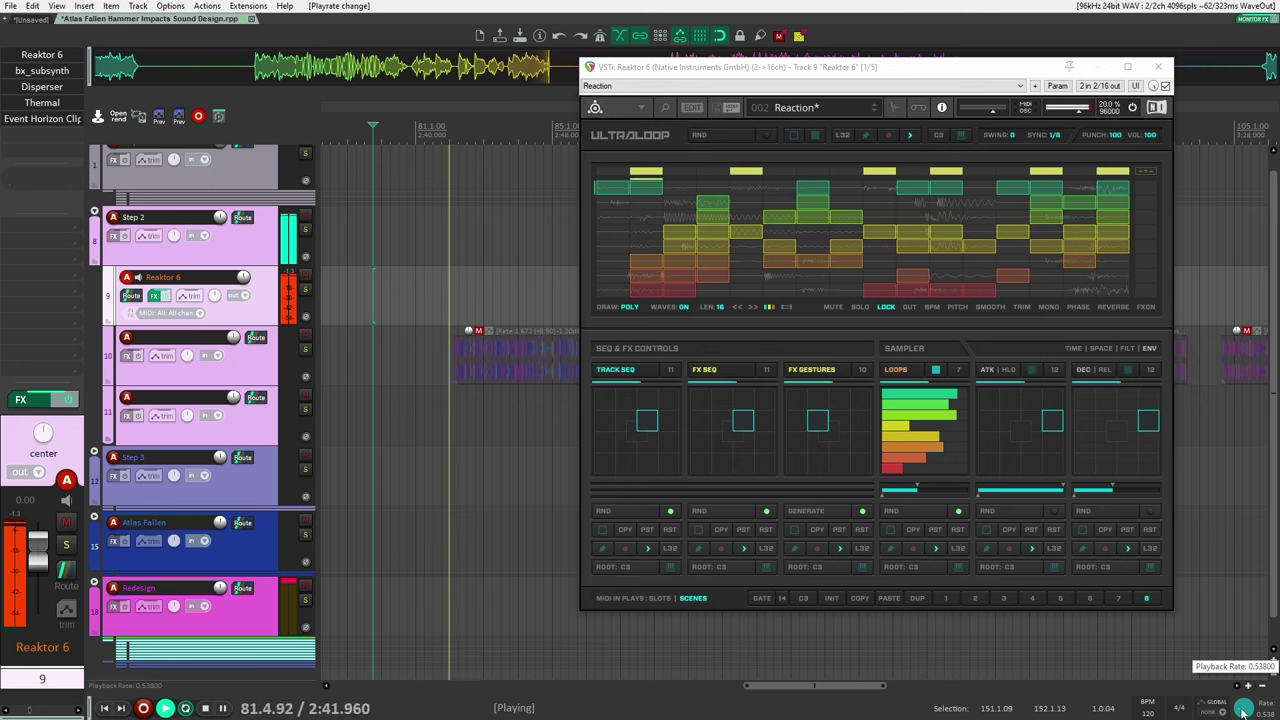
Randomize the scene repeatedly with the master motion playback off, stop playback and reset the playback rate to normal.
{"action": "mouse_move", "coordinate": [880, 141]}
{"action": "left_click", "coordinate": [734, 135]}
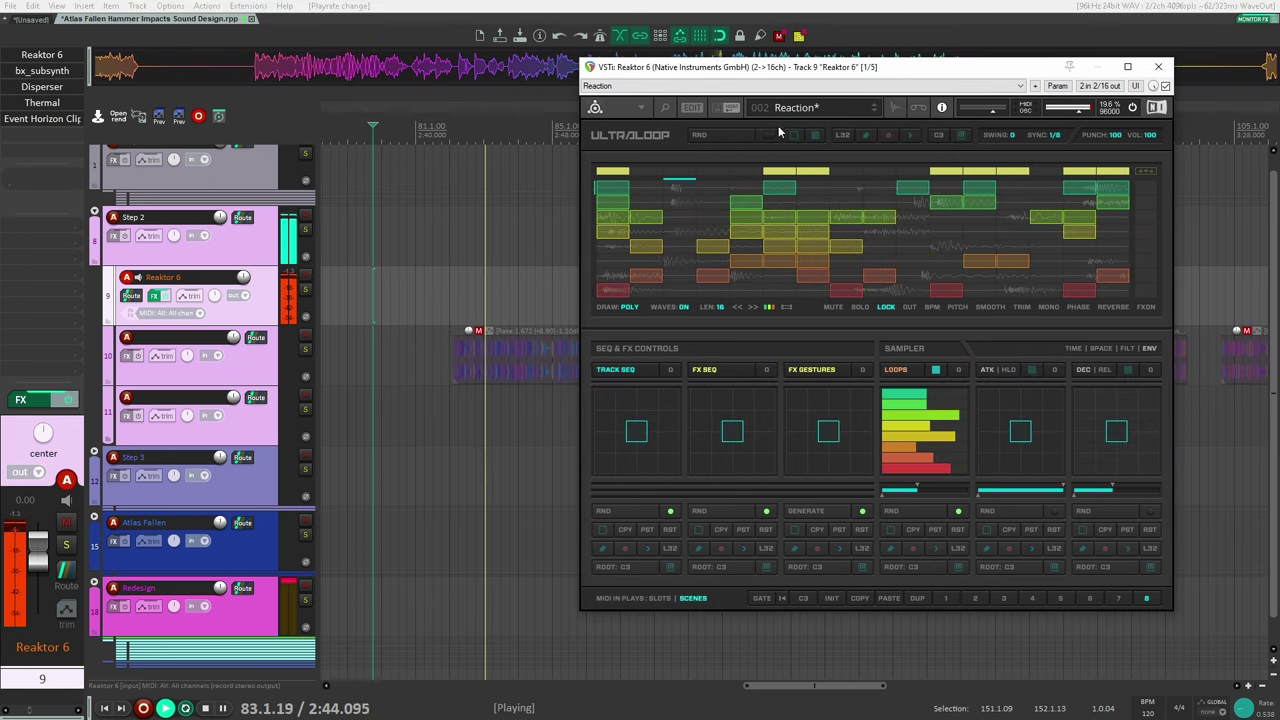
{"action": "left_click", "coordinate": [734, 135]}
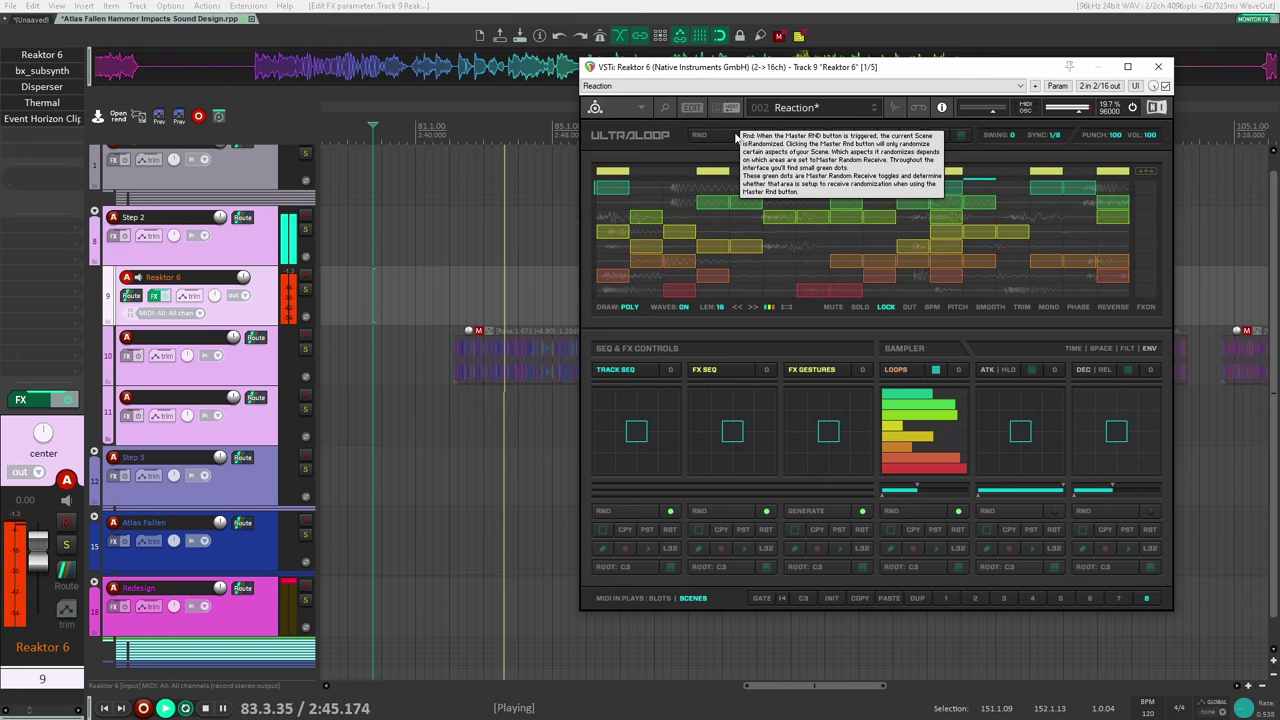
{"action": "left_click", "coordinate": [734, 135]}
{"action": "key", "text": "space"}
{"action": "double_click", "coordinate": [1239, 710]}
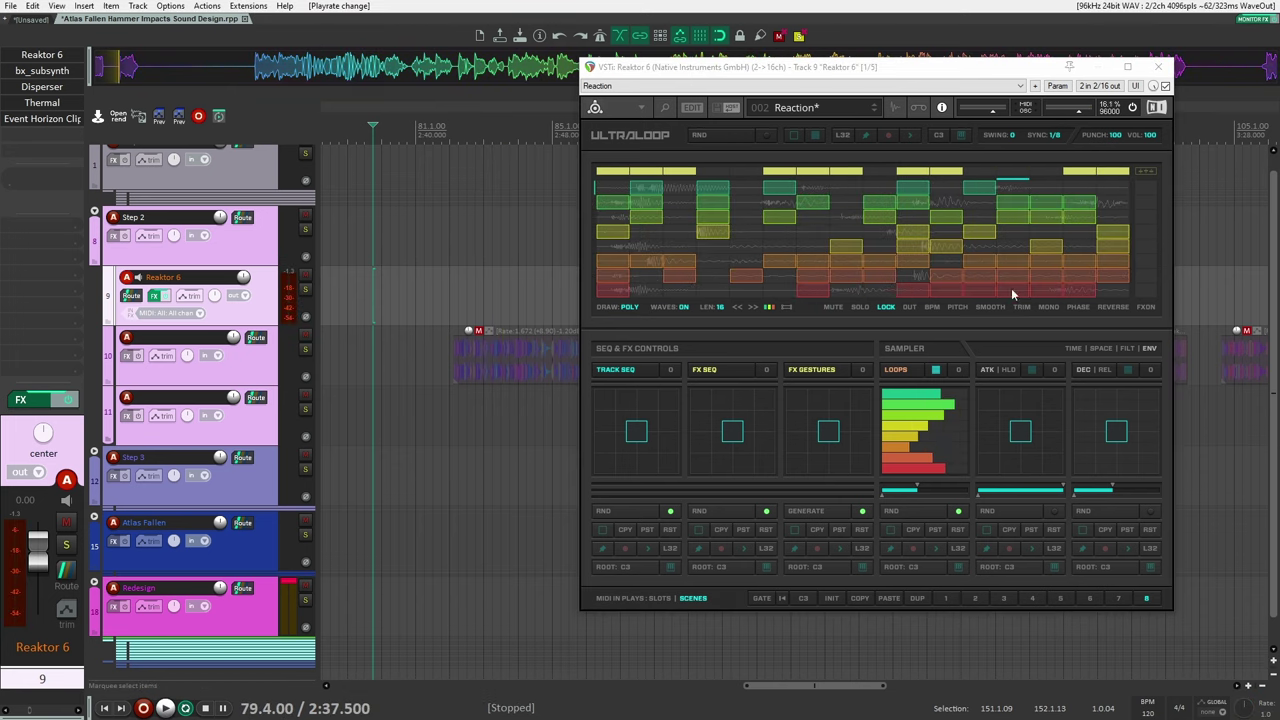
Nudge the decay amount in the Ultraloop sampler's envelope section.
{"action": "scroll", "coordinate": [475, 348], "scroll_direction": "right", "scroll_amount": 3}
{"action": "scroll", "coordinate": [511, 346], "scroll_direction": "down", "scroll_amount": 1}
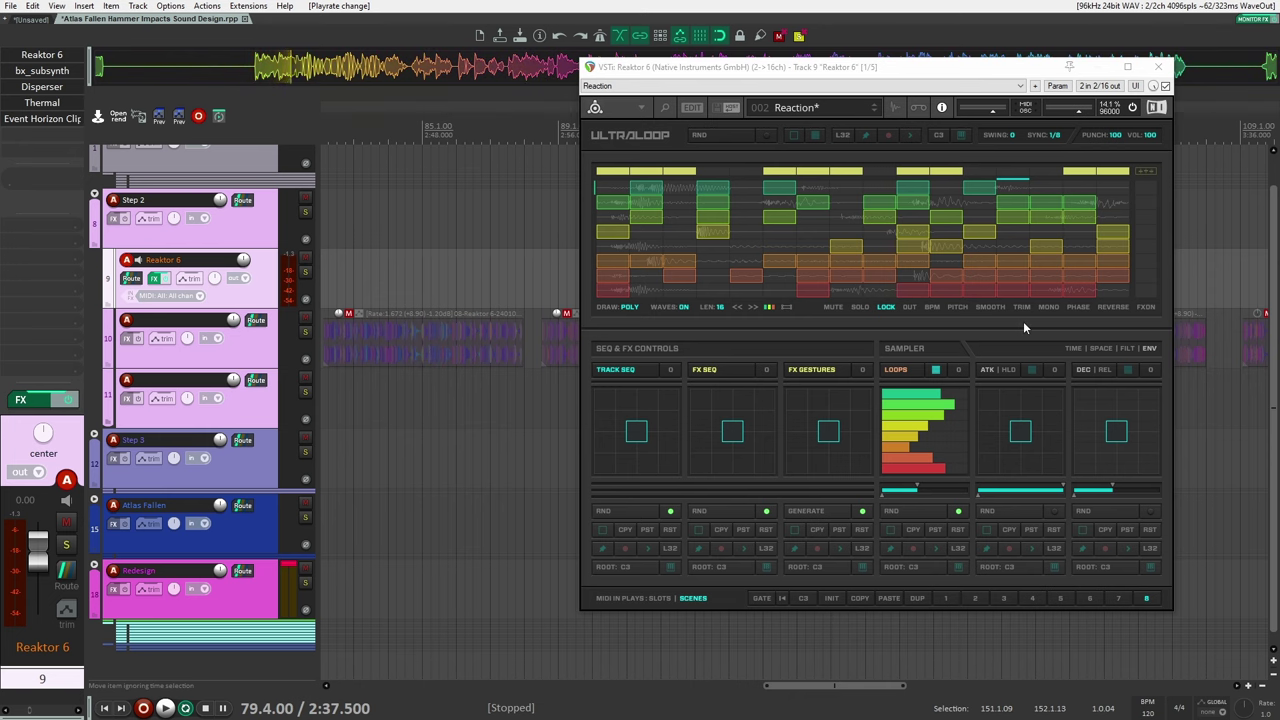
{"action": "scroll", "coordinate": [395, 405], "scroll_direction": "up", "scroll_amount": 2}
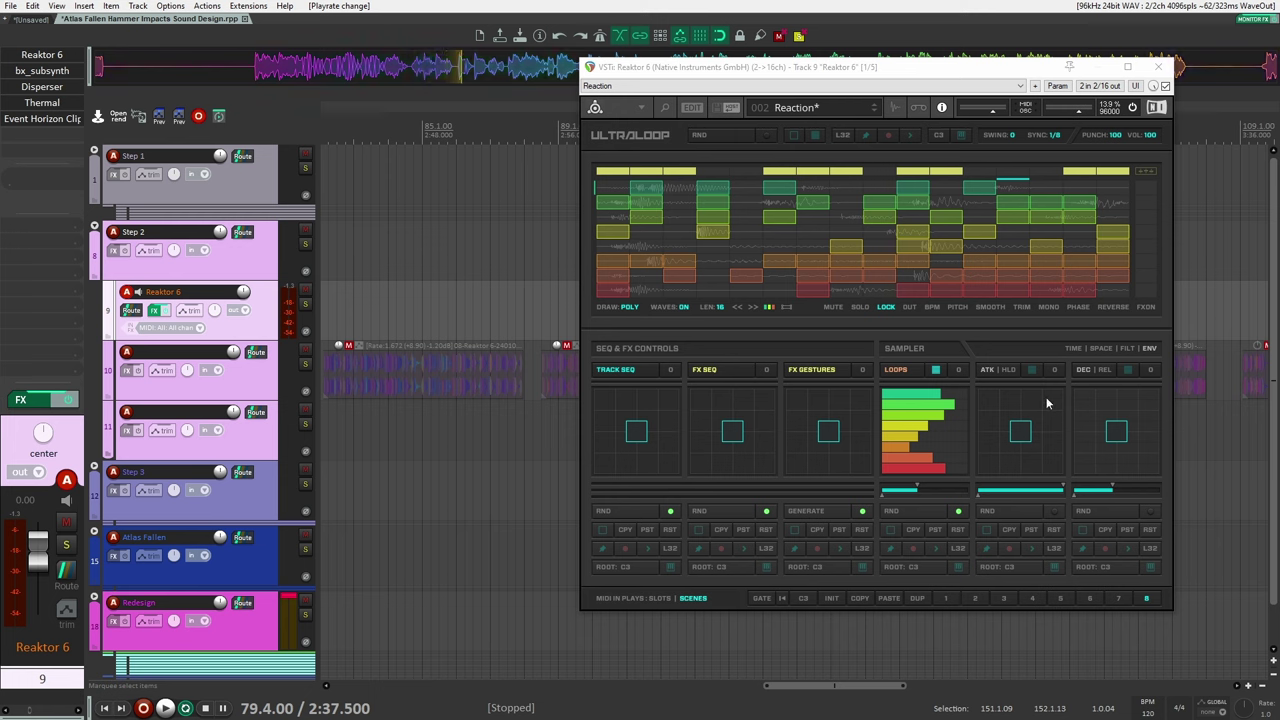
{"action": "left_click_drag", "start_coordinate": [1113, 140], "coordinate": [1118, 140]}
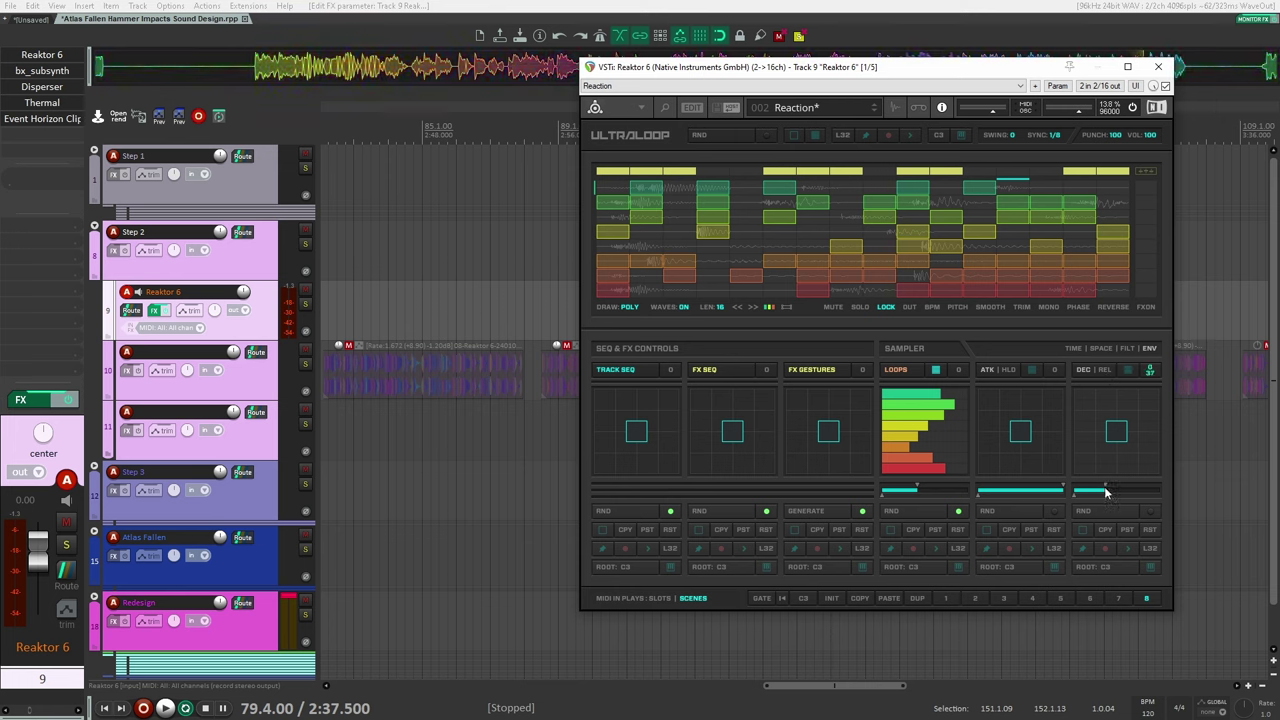
{"action": "left_click_drag", "start_coordinate": [1105, 492], "coordinate": [1109, 492]}
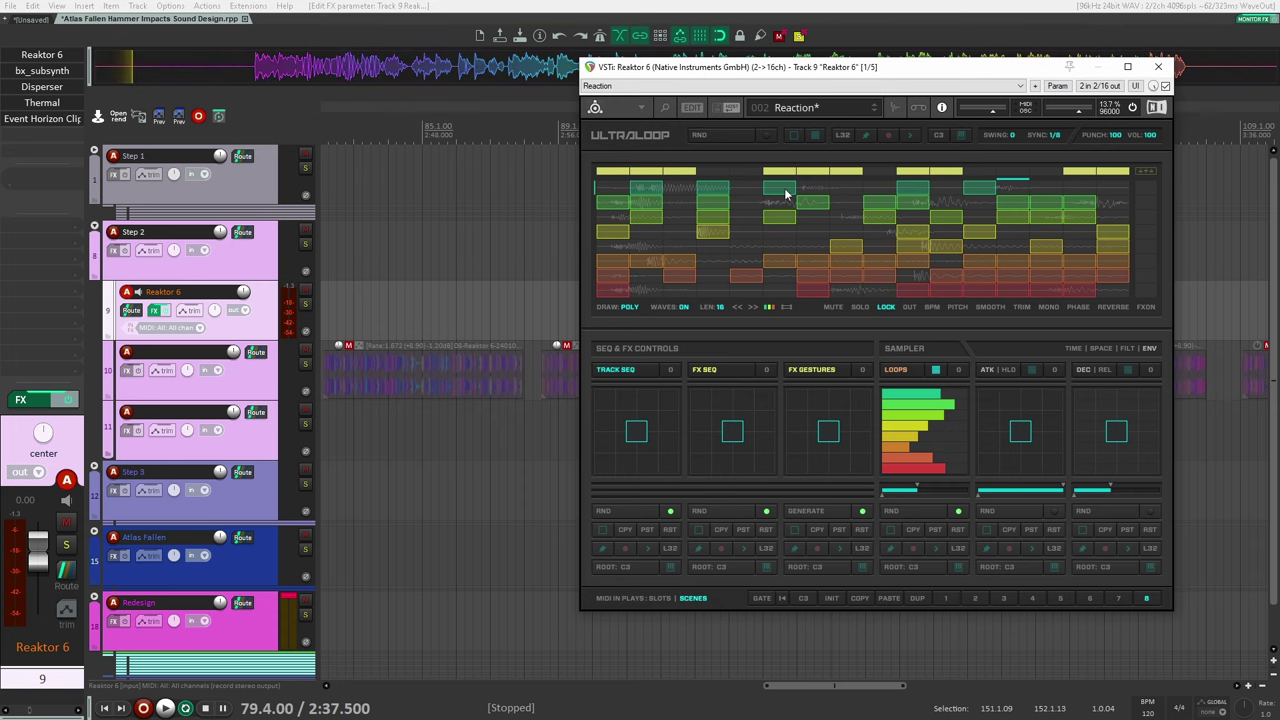
Close Reaktor 6, expand the Step 3 folder in place of Step 2, and select its first track.
{"action": "left_click", "coordinate": [1158, 66]}
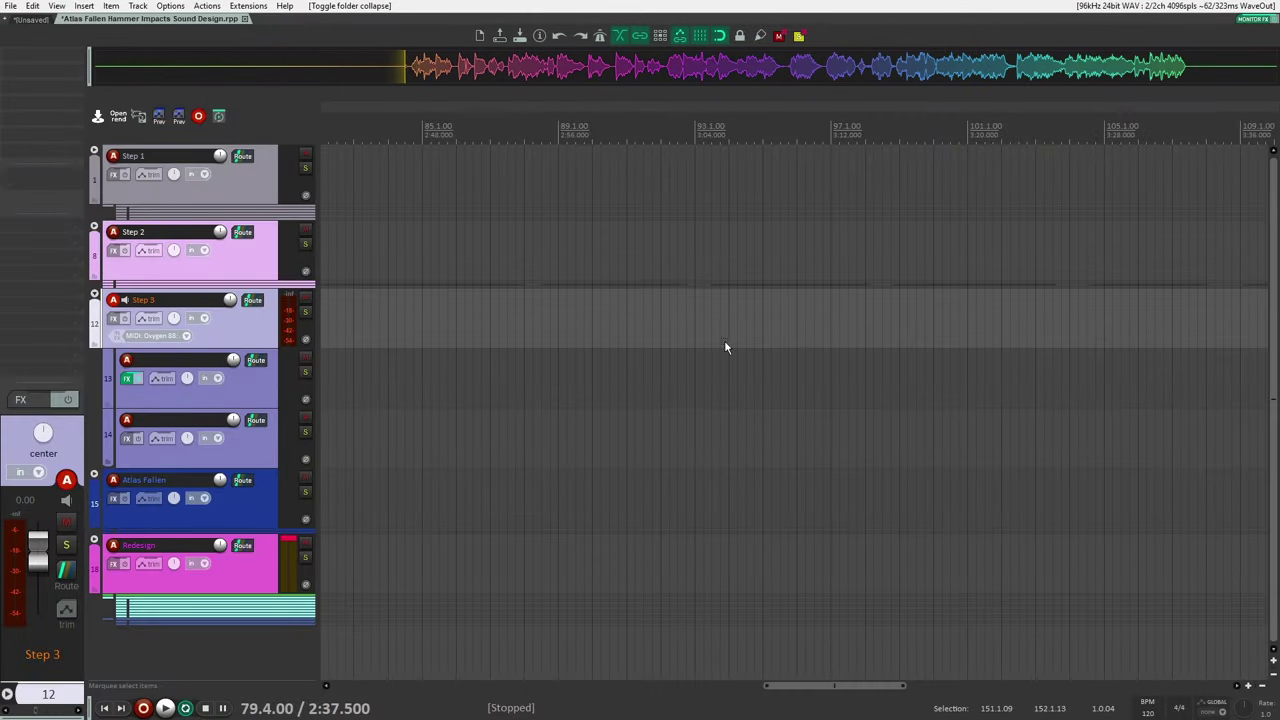
{"action": "scroll", "coordinate": [750, 344], "scroll_direction": "down", "scroll_amount": 5}
{"action": "left_click_drag", "start_coordinate": [1040, 363], "coordinate": [580, 334]}
{"action": "scroll", "coordinate": [618, 340], "scroll_direction": "up", "scroll_amount": 3}
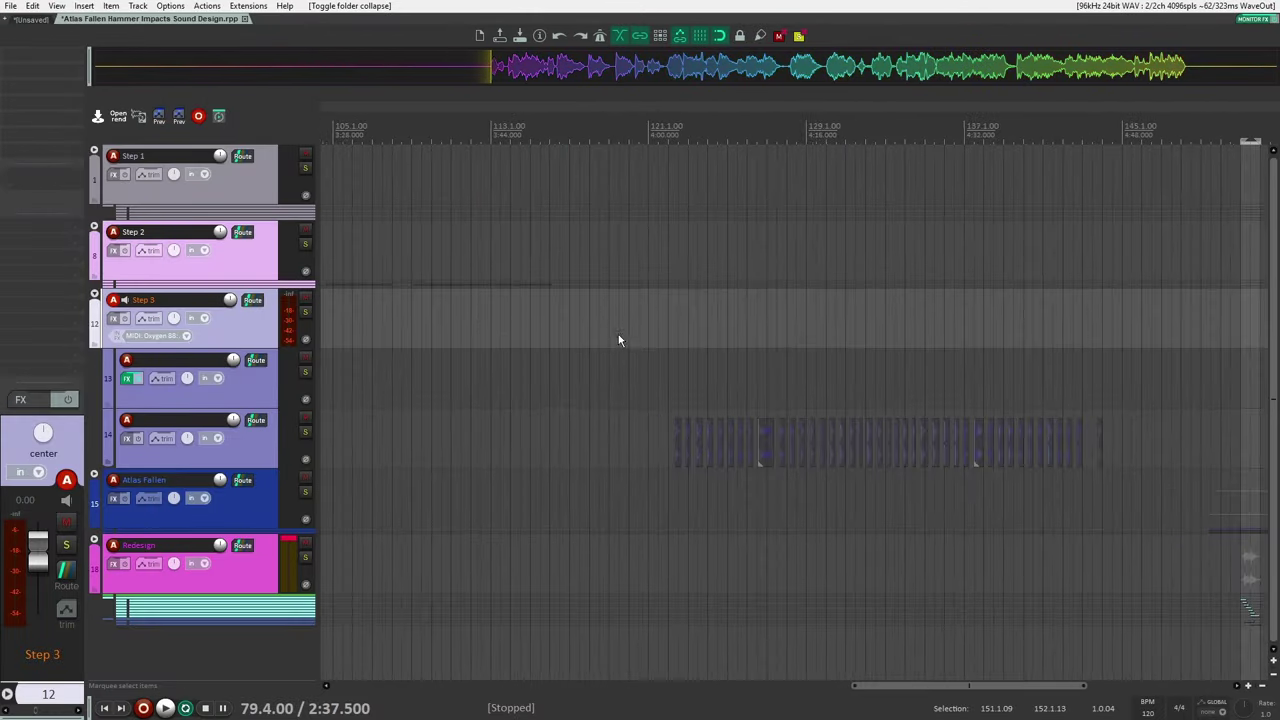
{"action": "left_click", "coordinate": [212, 384]}
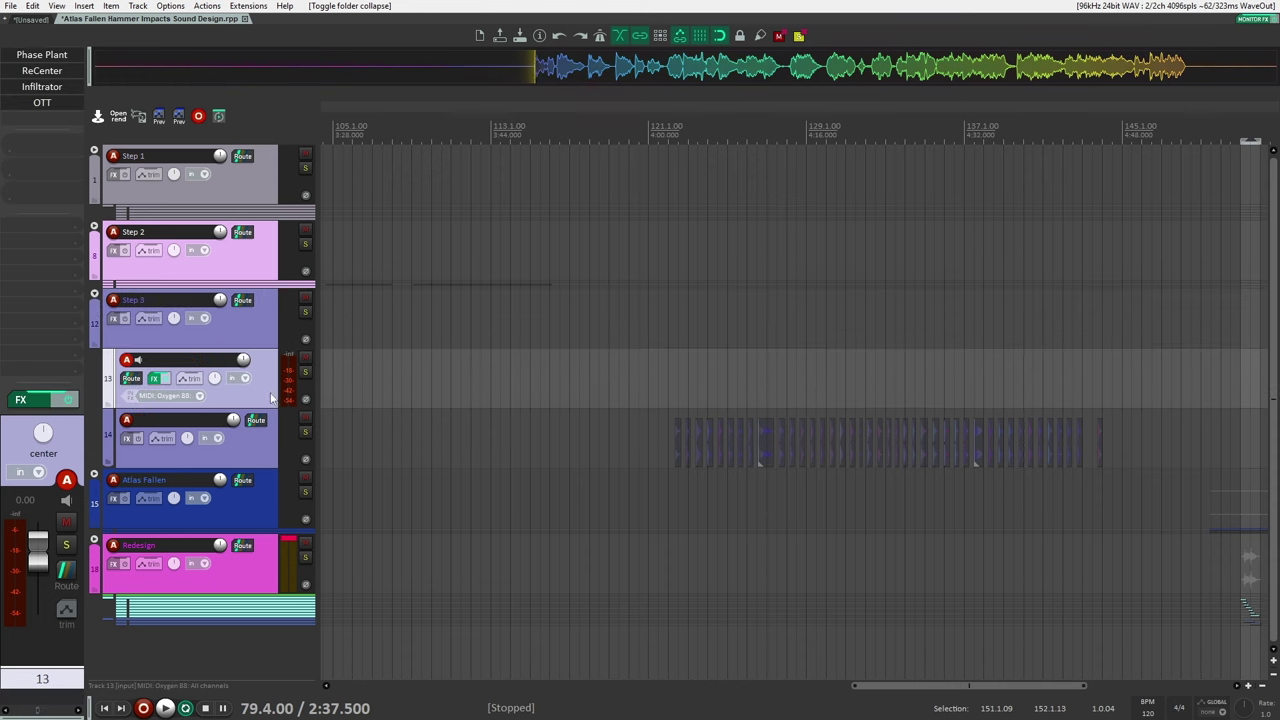
Open Phase Plant on track 13 and move the sample's playback start to about a quarter of the way into the waveform.
{"action": "left_click", "coordinate": [40, 56]}
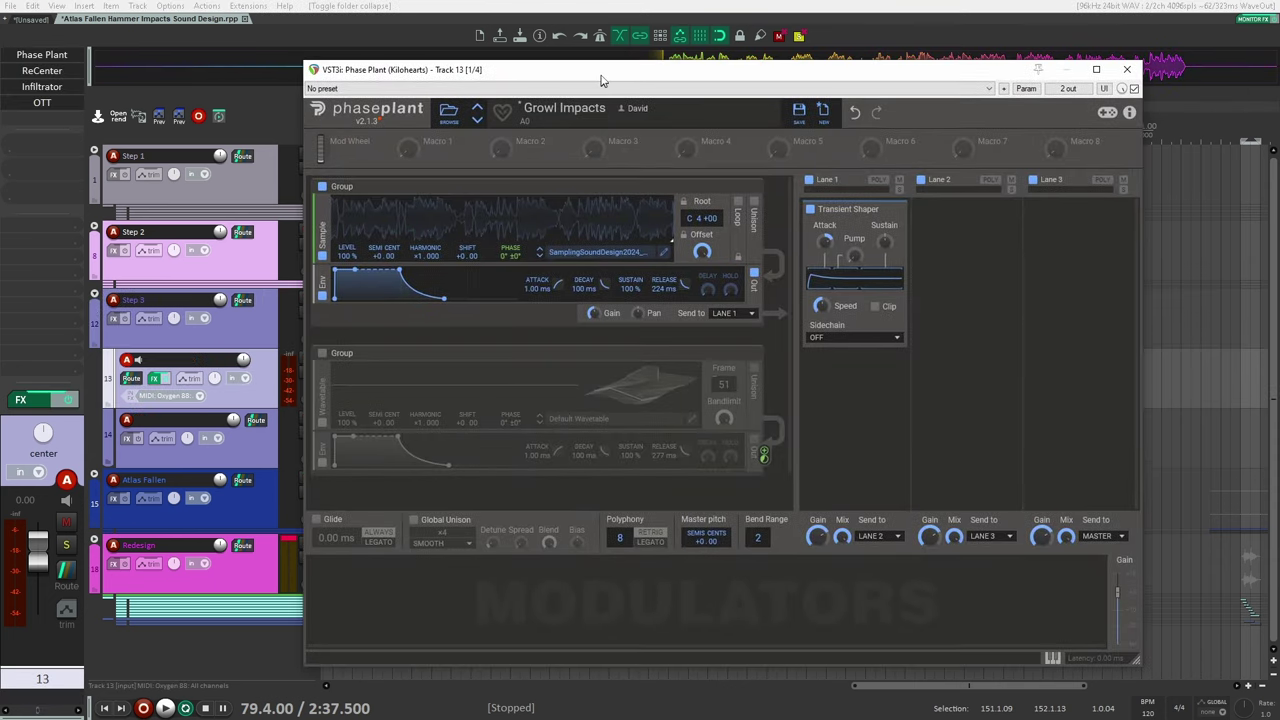
{"action": "left_click_drag", "start_coordinate": [603, 80], "coordinate": [701, 71]}
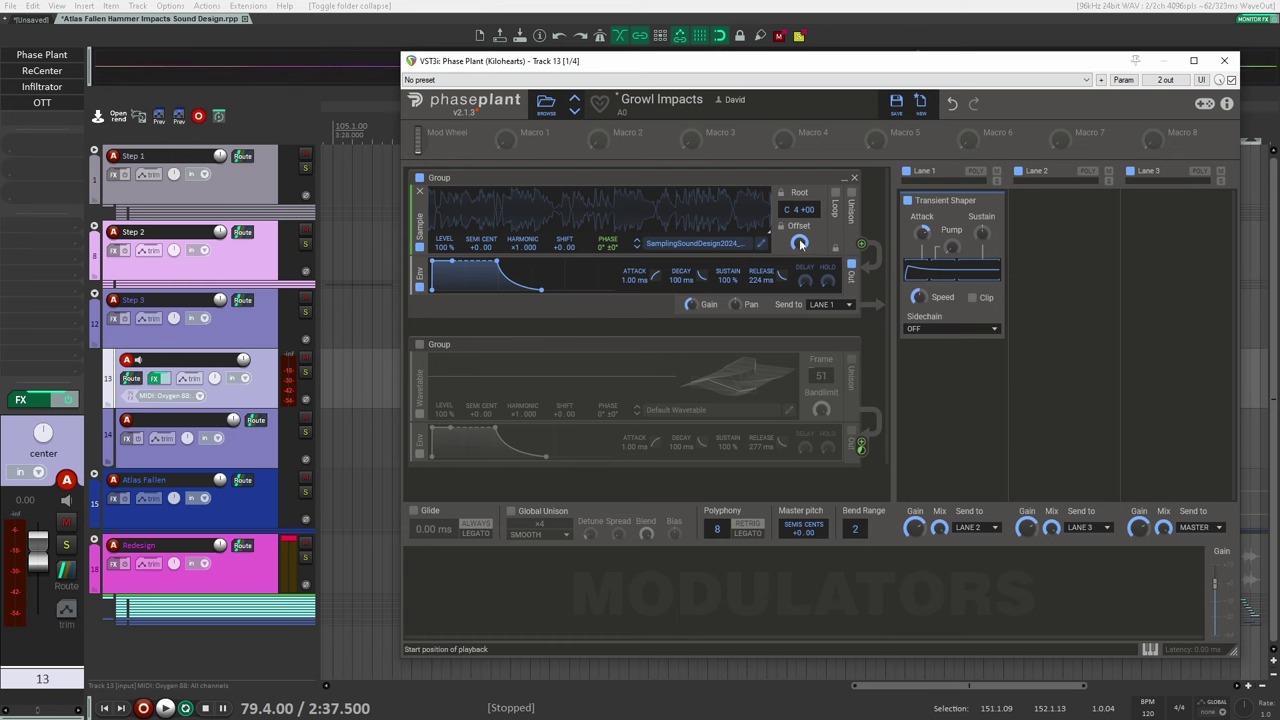
{"action": "mouse_move", "coordinate": [546, 209]}
{"action": "left_mouse_down"}
{"action": "mouse_move", "coordinate": [468, 211]}
{"action": "mouse_move", "coordinate": [516, 196]}
{"action": "left_mouse_up"}
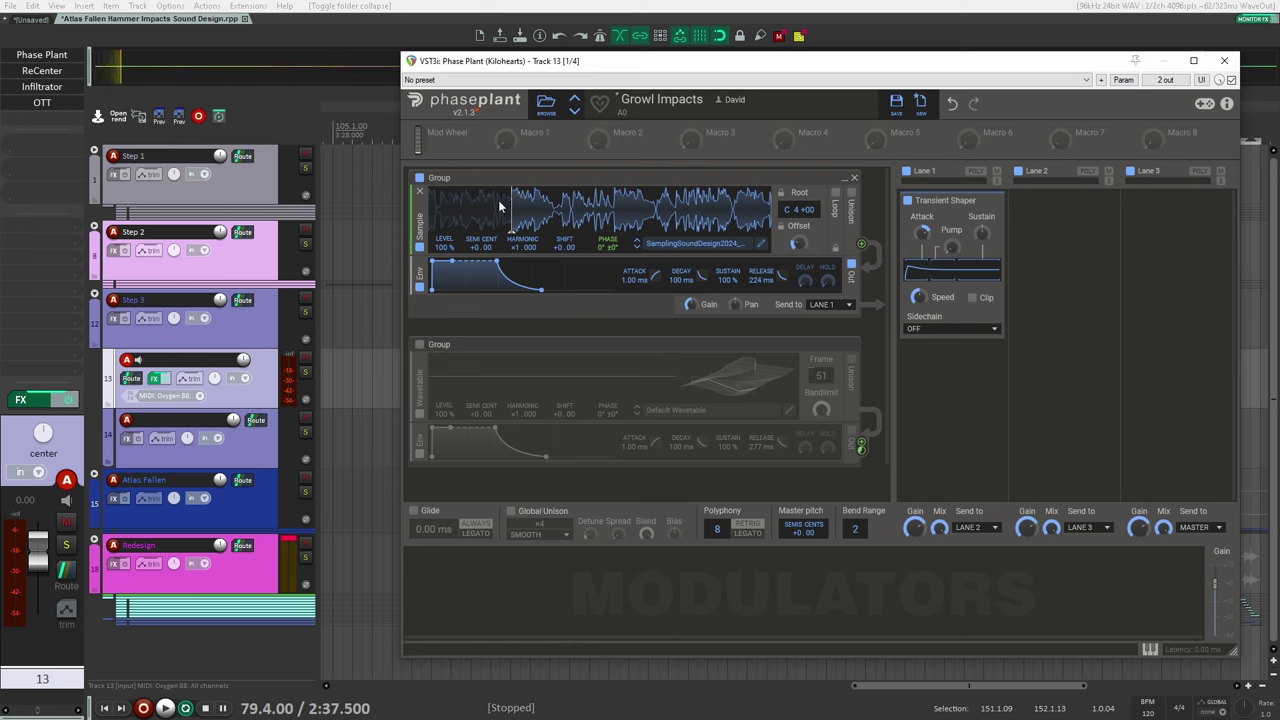
{"action": "left_click_drag", "start_coordinate": [511, 226], "coordinate": [517, 223]}
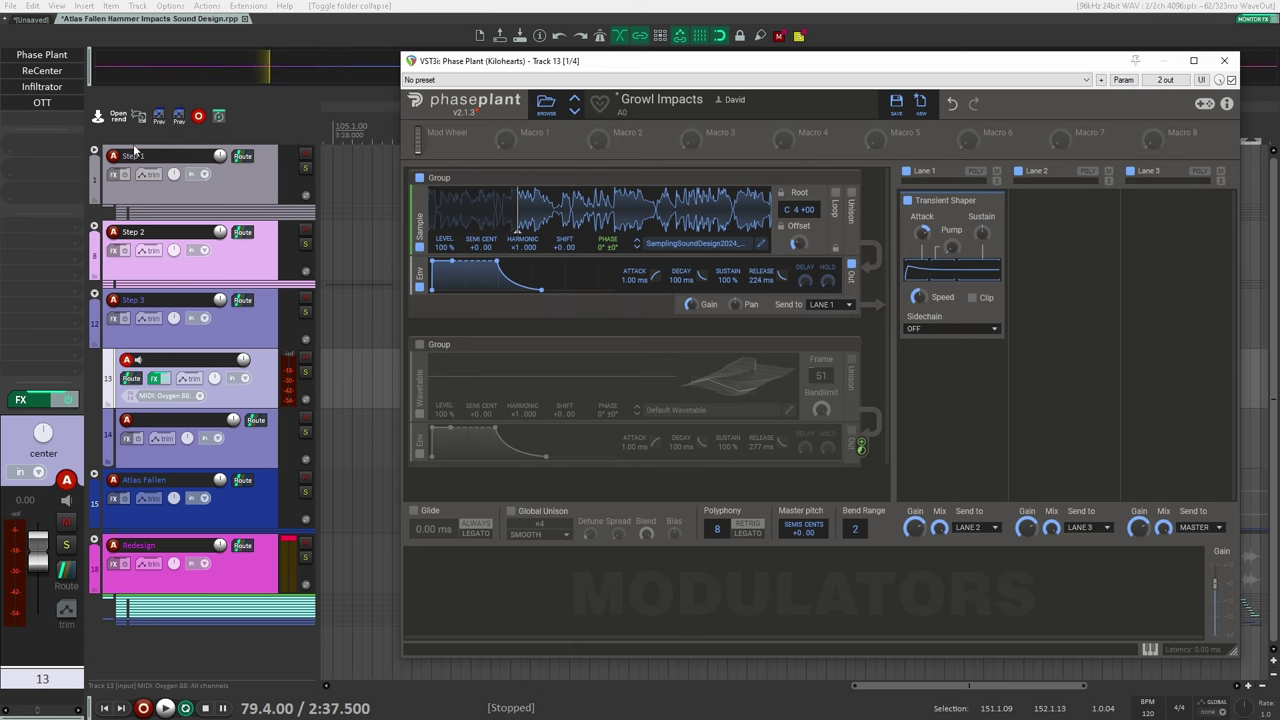
Open Infiltrator's effect 1, move its window aside, and nudge the Phase Plant sample's playback start slightly earlier.
{"action": "left_click", "coordinate": [273, 94]}
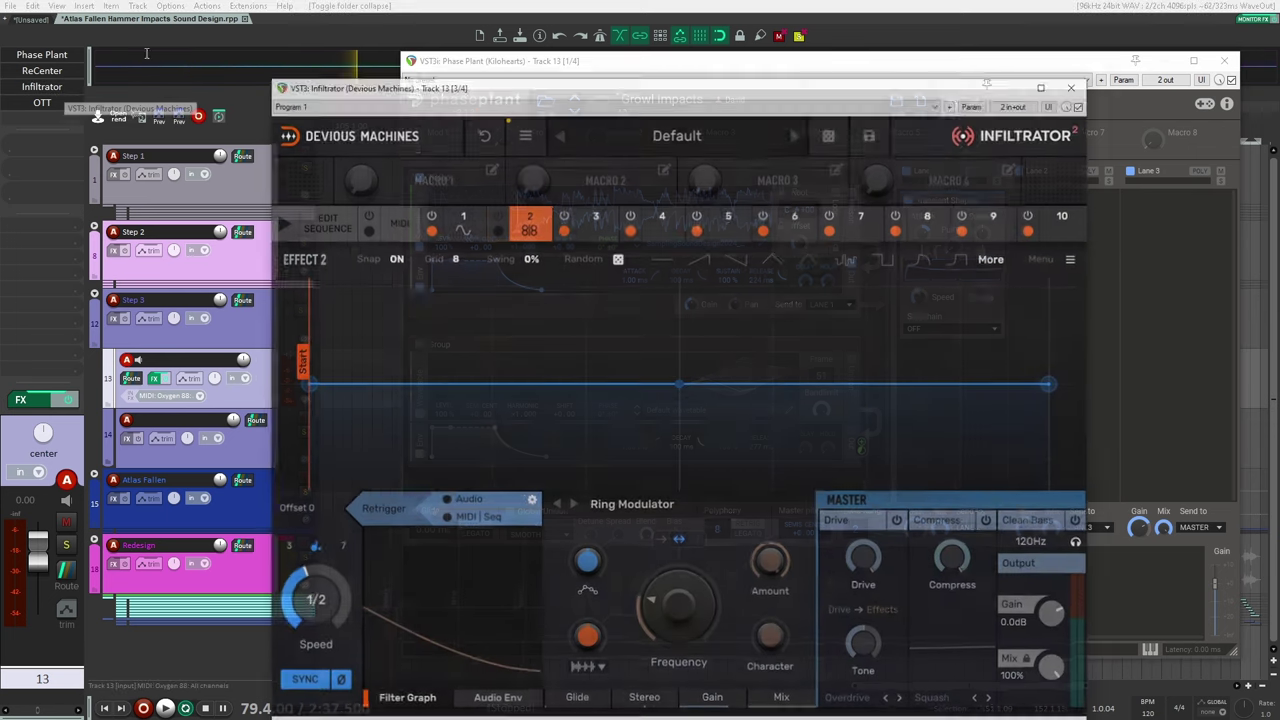
{"action": "left_click", "coordinate": [460, 230]}
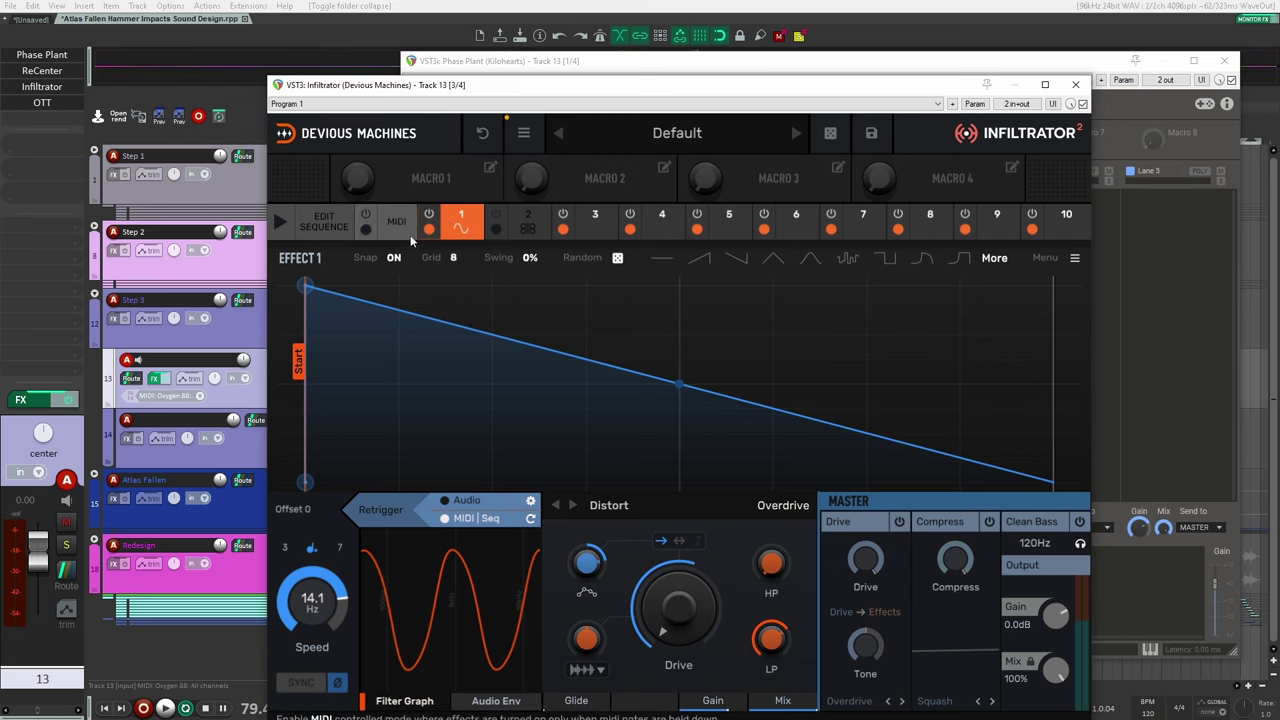
{"action": "mouse_move", "coordinate": [575, 87]}
{"action": "left_mouse_down"}
{"action": "mouse_move", "coordinate": [1265, 75]}
{"action": "mouse_move", "coordinate": [786, 86]}
{"action": "mouse_move", "coordinate": [1279, 63]}
{"action": "left_mouse_up"}
{"action": "left_click_drag", "start_coordinate": [519, 220], "coordinate": [516, 214]}
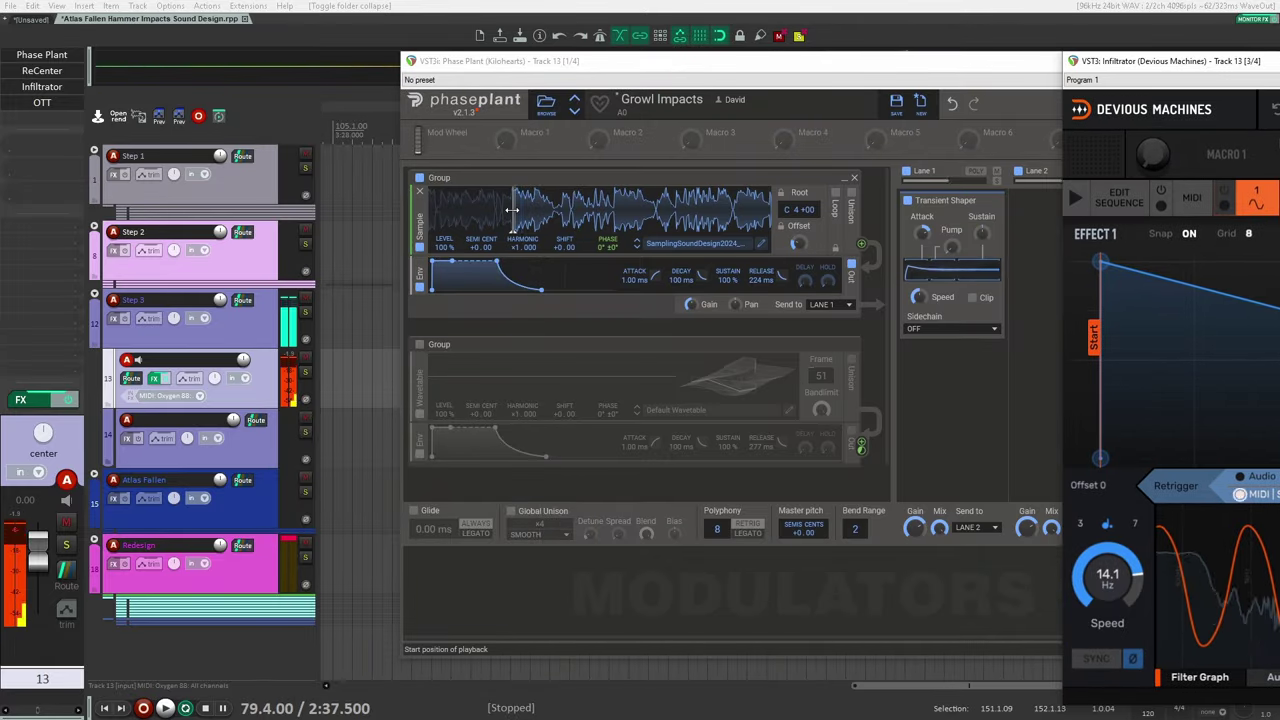
Bring Infiltrator back into view, compare the sound with effect 1 off and on, and close the plug-in.
{"action": "left_click_drag", "start_coordinate": [1238, 68], "coordinate": [772, 59]}
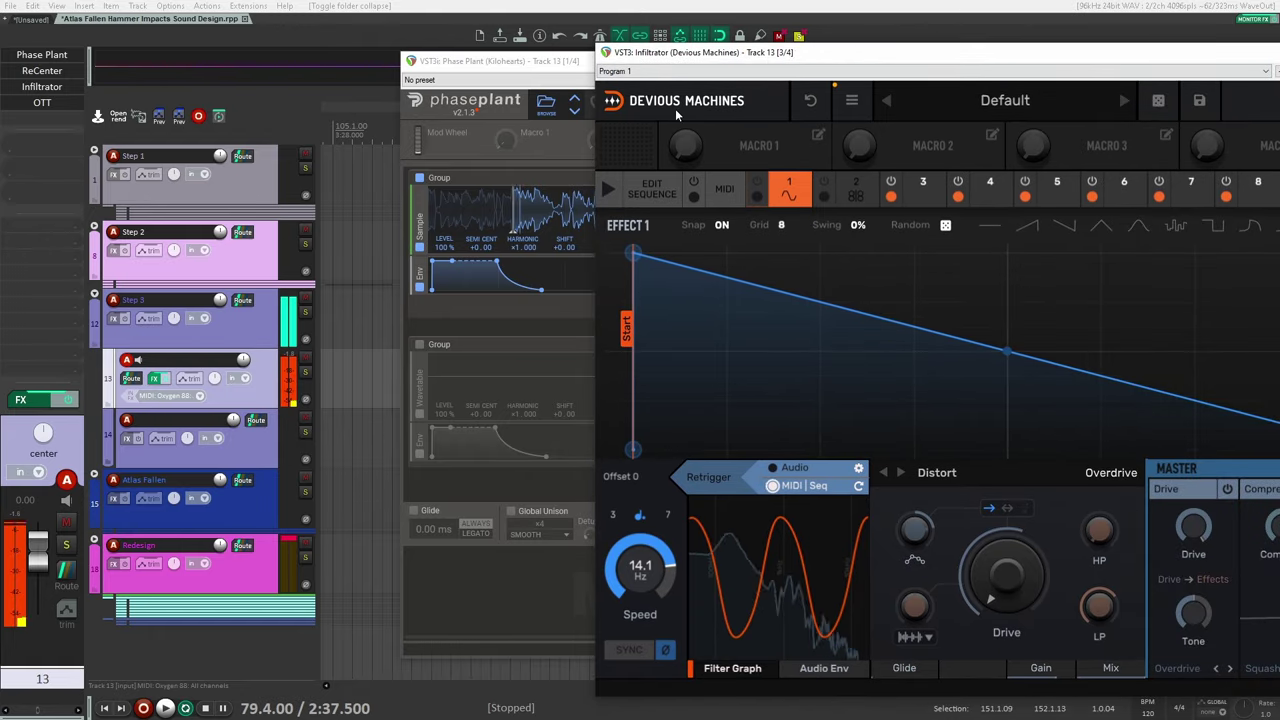
{"action": "left_click_drag", "start_coordinate": [907, 60], "coordinate": [678, 51]}
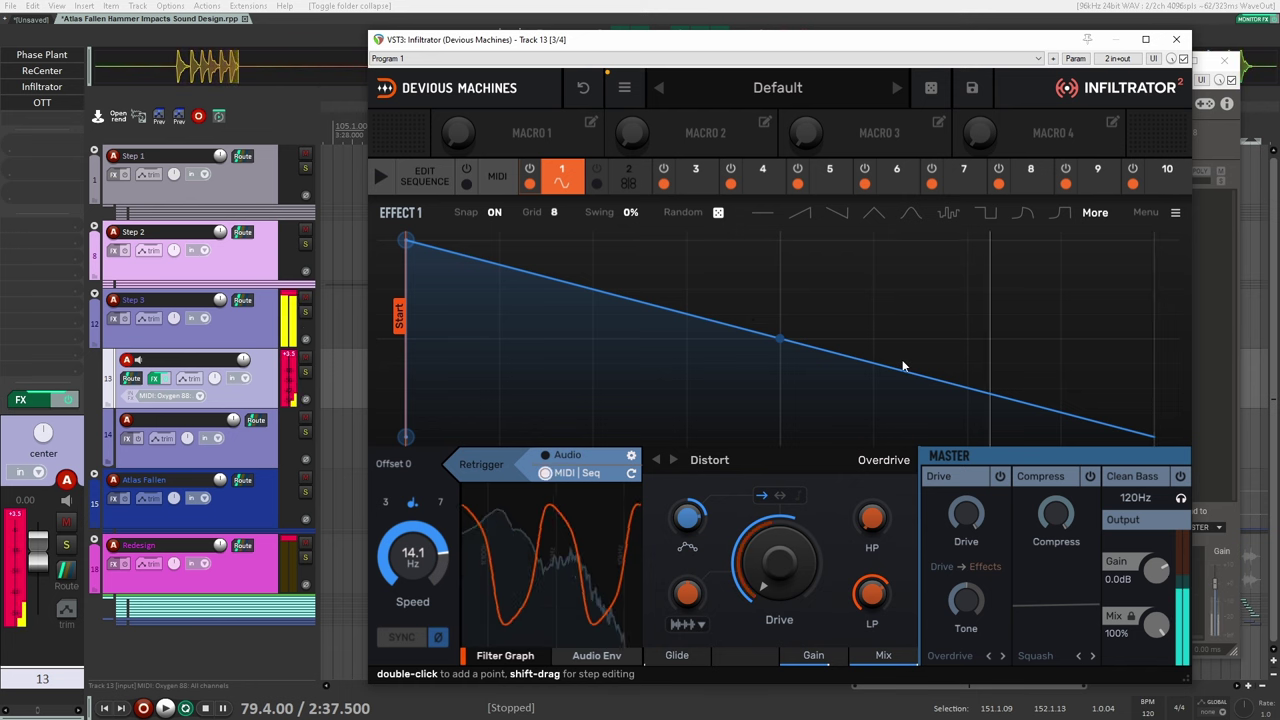
{"action": "left_click", "coordinate": [530, 182]}
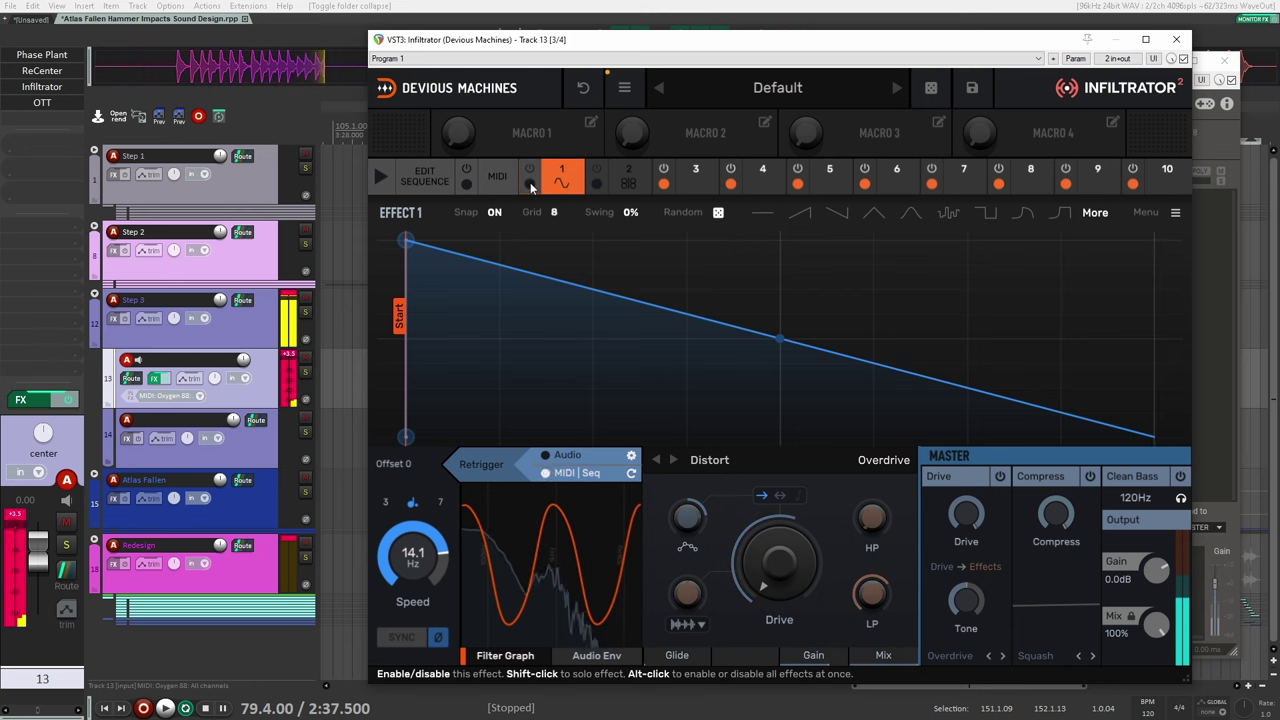
{"action": "left_click", "coordinate": [530, 182]}
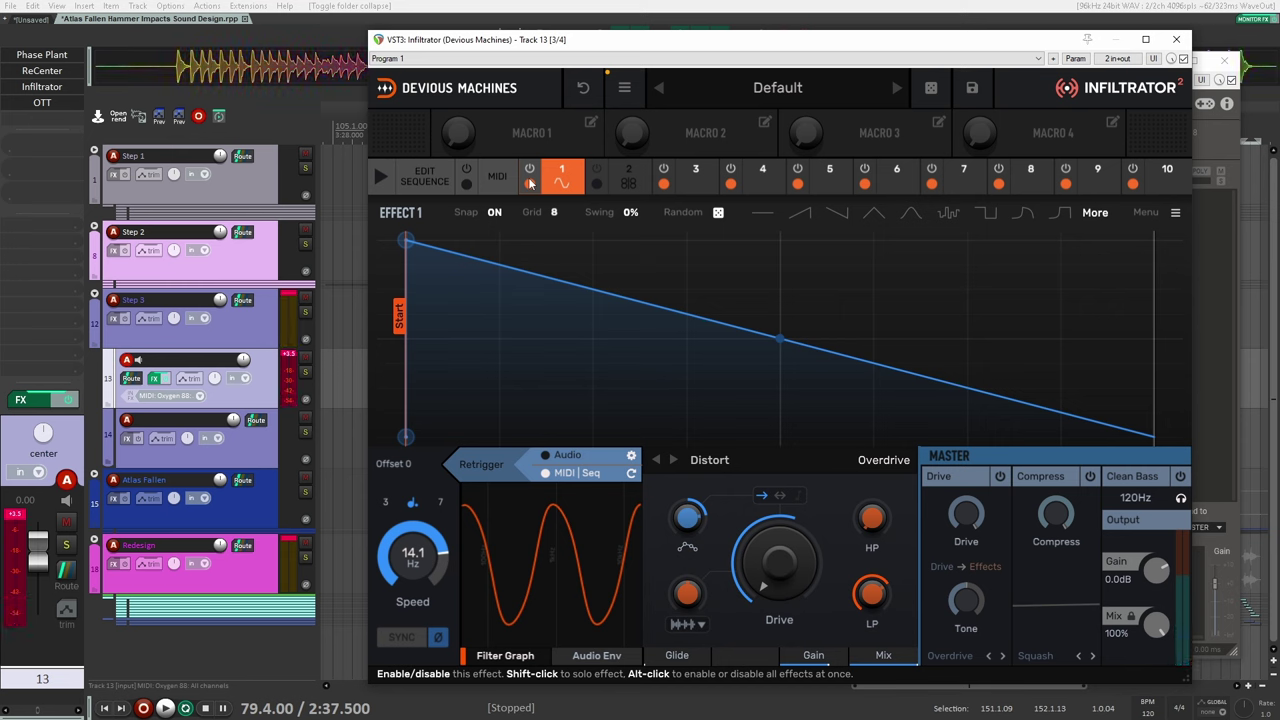
{"action": "key", "text": "Escape"}
Check the OTT settings, shift the Phase Plant sample's playback start slightly later, and close both plug-ins.
{"action": "left_click", "coordinate": [42, 102]}
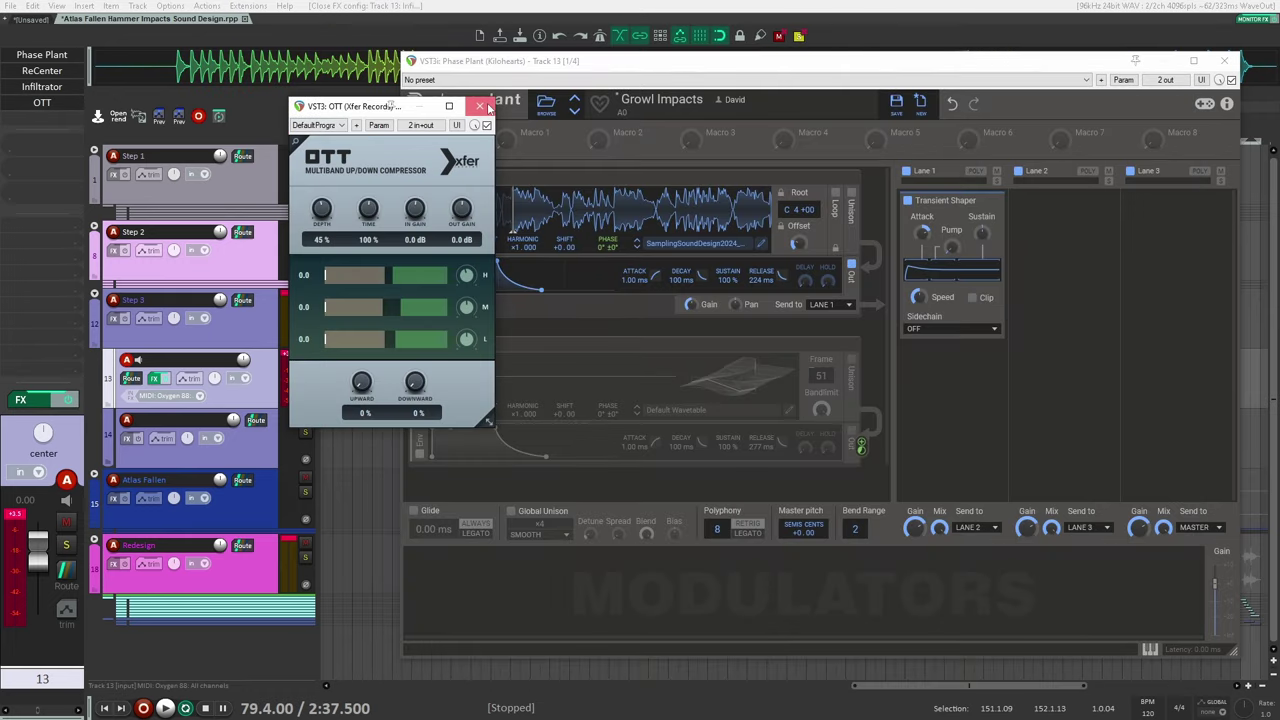
{"action": "left_click", "coordinate": [486, 107]}
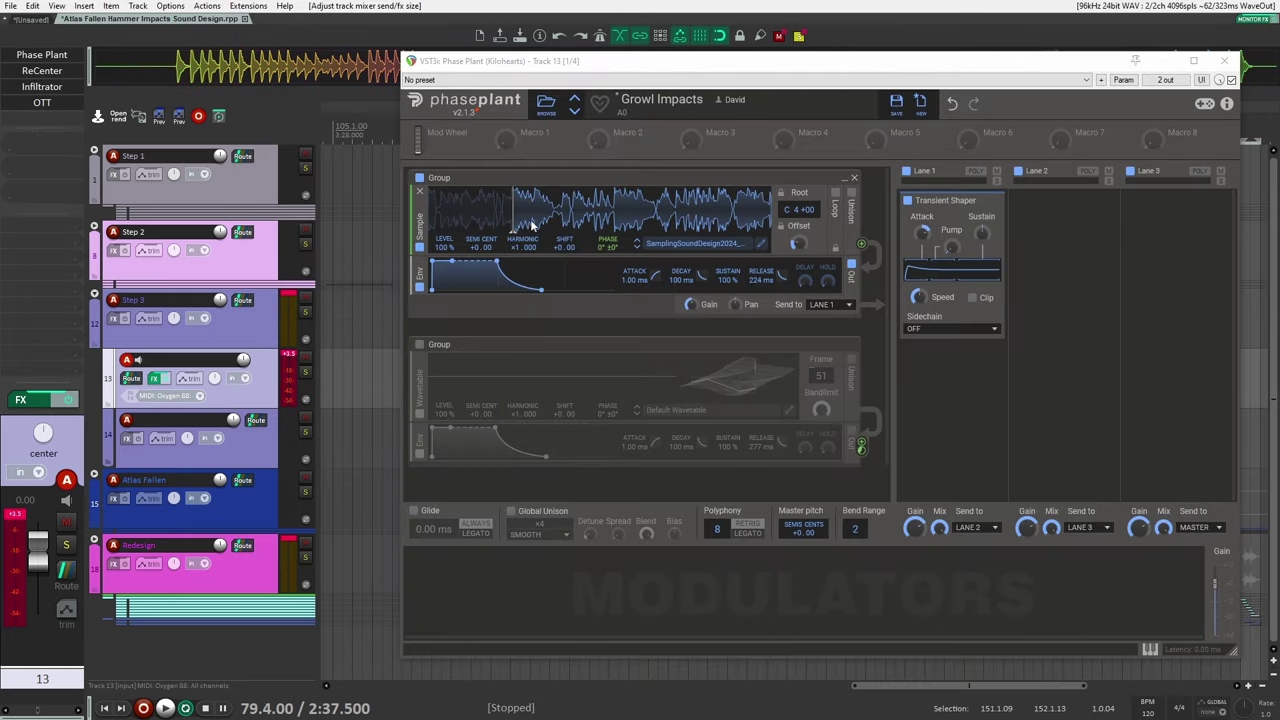
{"action": "left_click_drag", "start_coordinate": [512, 226], "coordinate": [518, 219]}
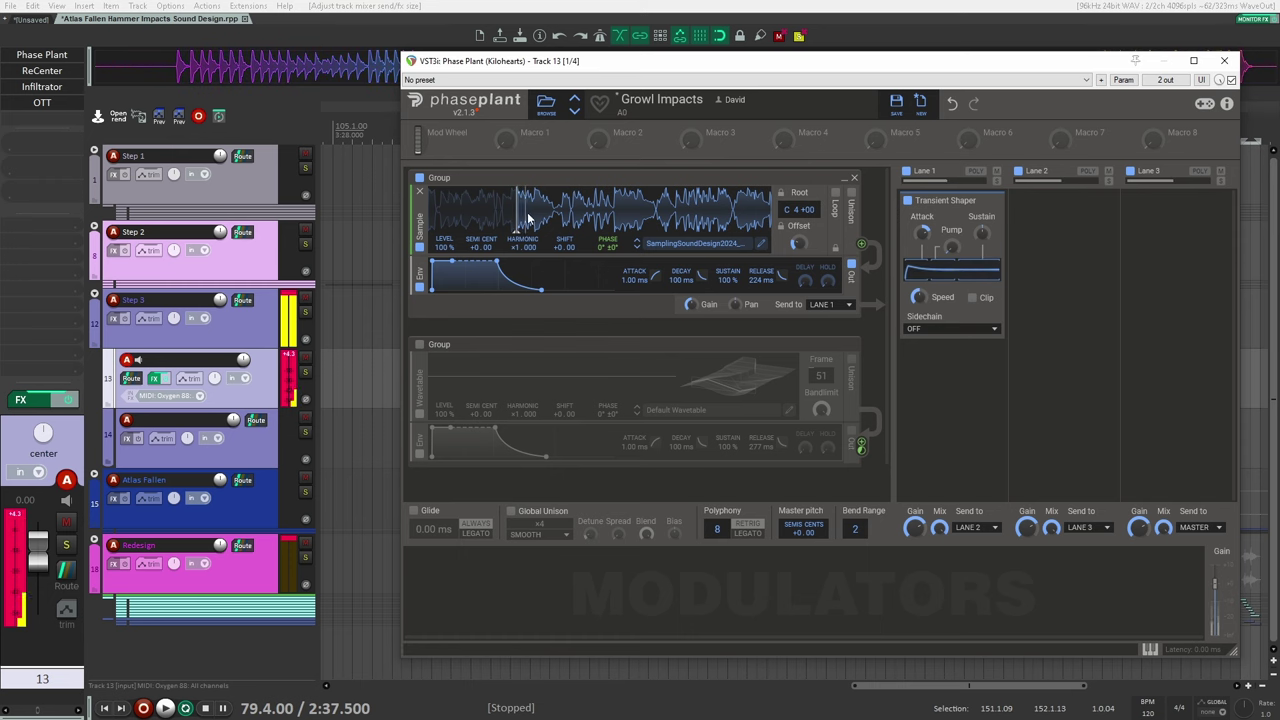
{"action": "left_click", "coordinate": [1224, 61]}
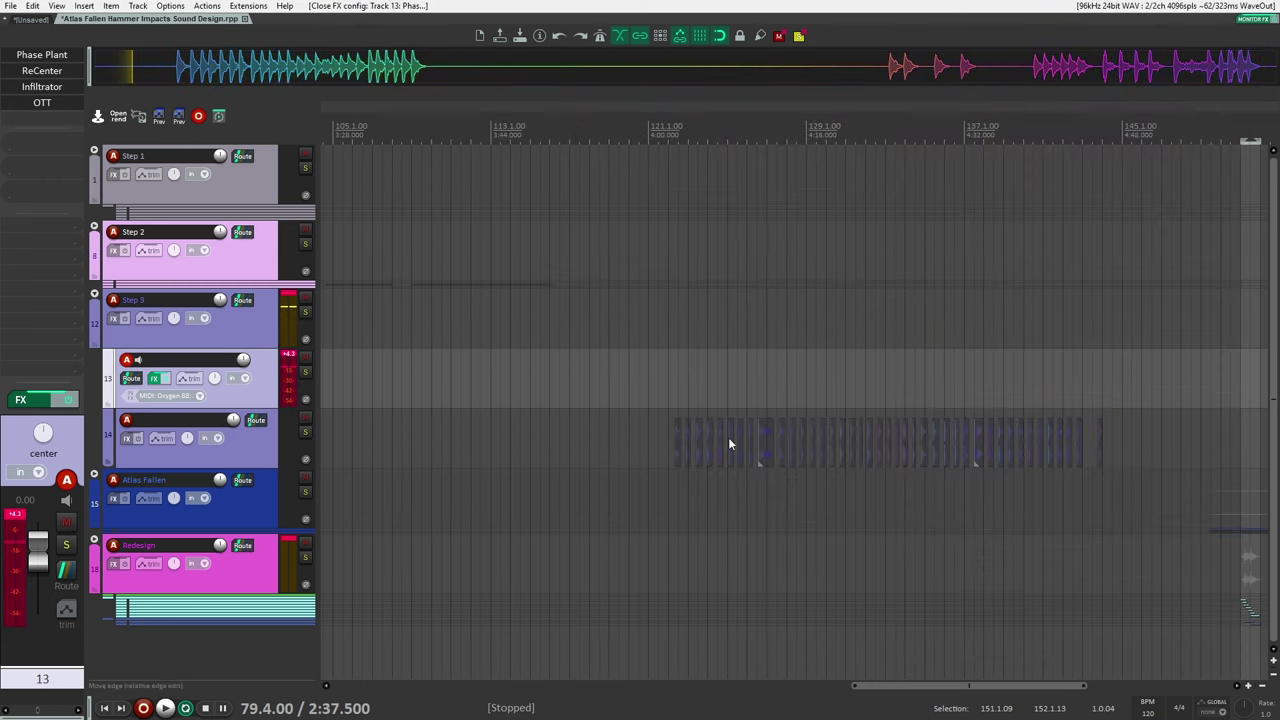
Select all the rendered impact items on track 14 in the Step 3 folder.
{"action": "scroll", "coordinate": [648, 417], "scroll_direction": "up", "scroll_amount": 2}
{"action": "scroll", "coordinate": [1098, 369], "scroll_direction": "down", "scroll_amount": 1}
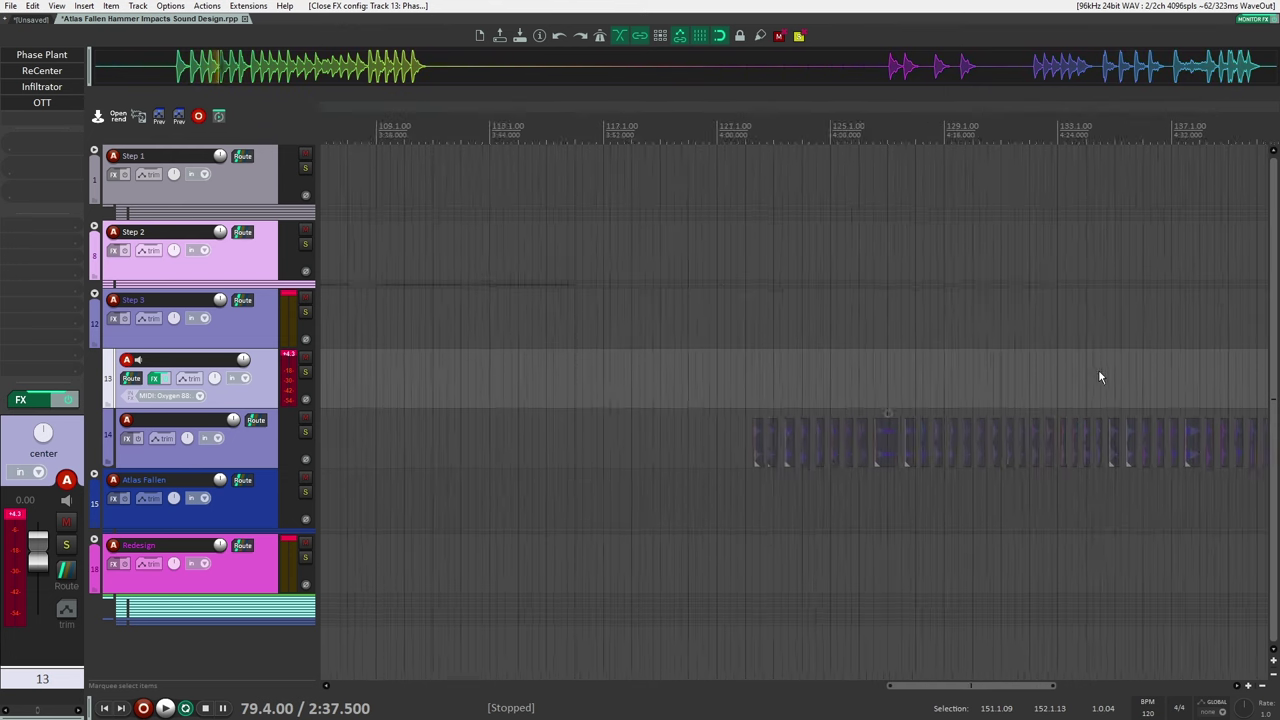
{"action": "scroll", "coordinate": [963, 356], "scroll_direction": "up", "scroll_amount": 1}
{"action": "left_click_drag", "start_coordinate": [963, 356], "coordinate": [834, 343]}
{"action": "scroll", "coordinate": [917, 347], "scroll_direction": "up", "scroll_amount": 1}
{"action": "left_click_drag", "start_coordinate": [917, 347], "coordinate": [867, 348]}
{"action": "left_click_drag", "start_coordinate": [354, 378], "coordinate": [1266, 455]}
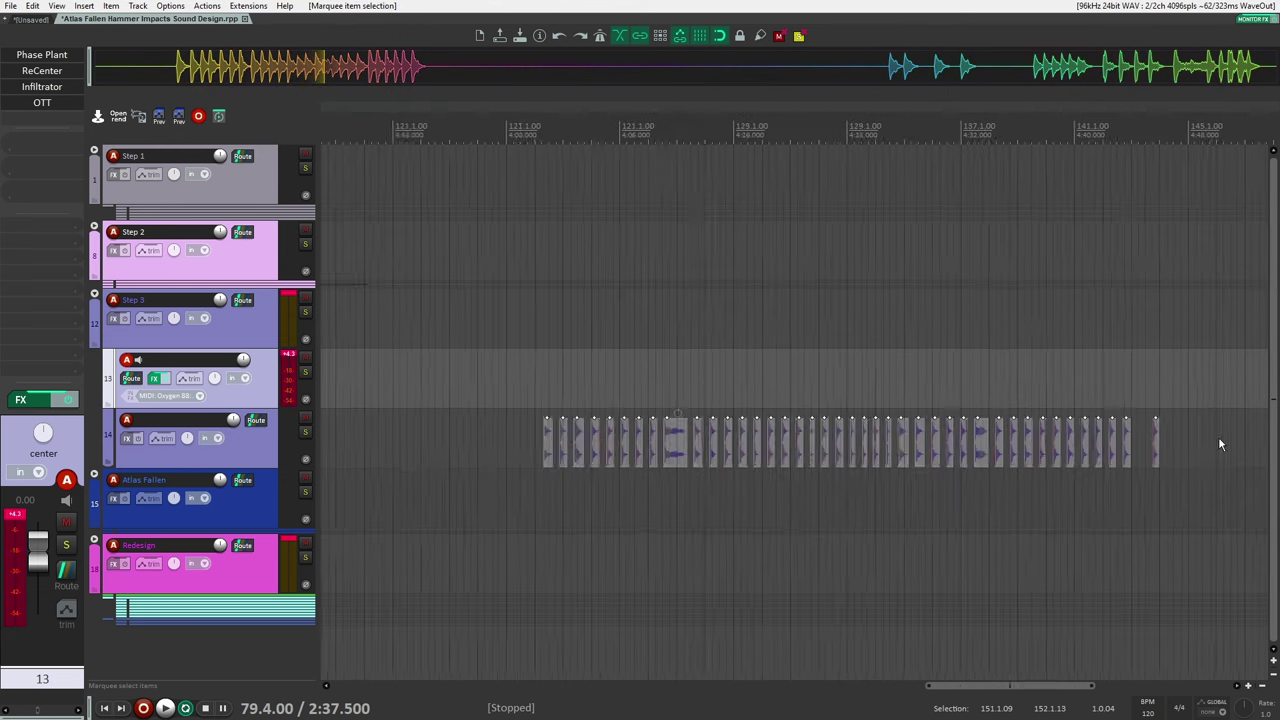
{"action": "scroll", "coordinate": [1218, 436], "scroll_direction": "down", "scroll_amount": 4}
{"action": "left_click_drag", "start_coordinate": [1130, 408], "coordinate": [713, 346]}
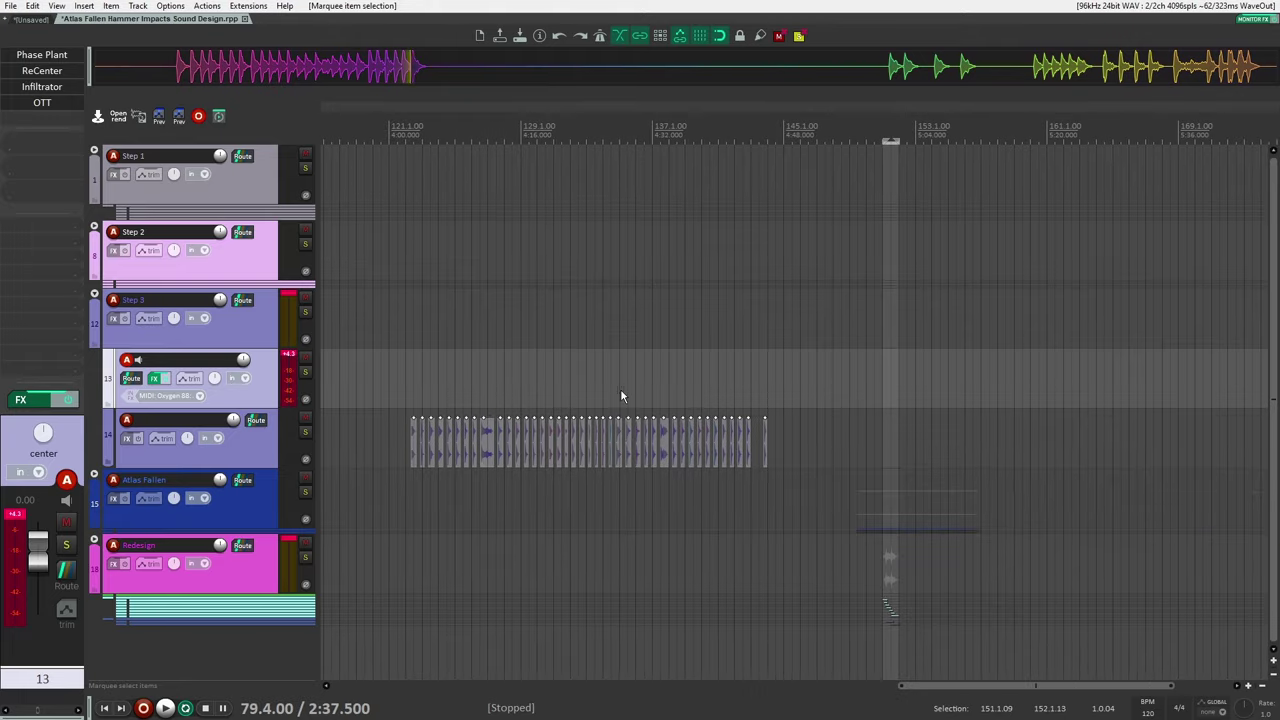
Collapse the Step 3 folder, expand the Redesign folder, and bring the Swing impact layers around 151.1.00 into close view.
{"action": "left_click", "coordinate": [94, 295]}
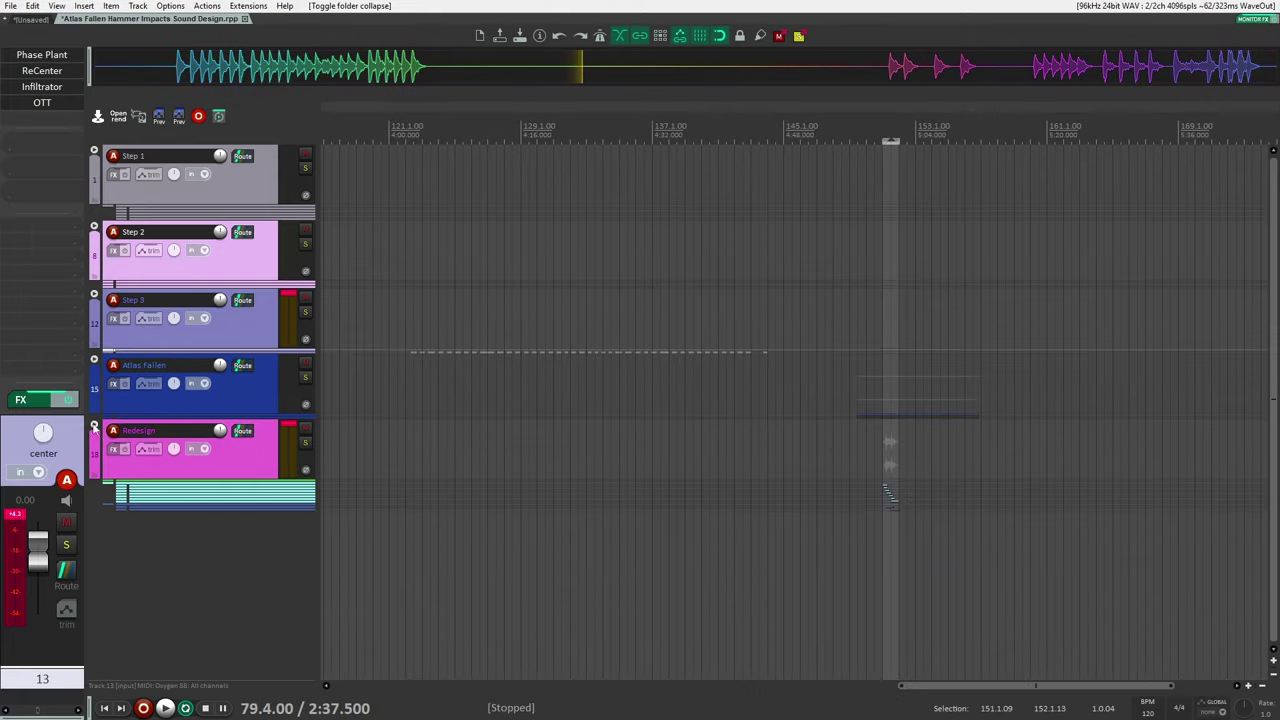
{"action": "left_click", "coordinate": [94, 426]}
{"action": "left_click", "coordinate": [94, 426]}
{"action": "left_click", "coordinate": [94, 426]}
{"action": "left_click", "coordinate": [94, 426]}
{"action": "scroll", "coordinate": [792, 436], "scroll_direction": "down", "scroll_amount": 2}
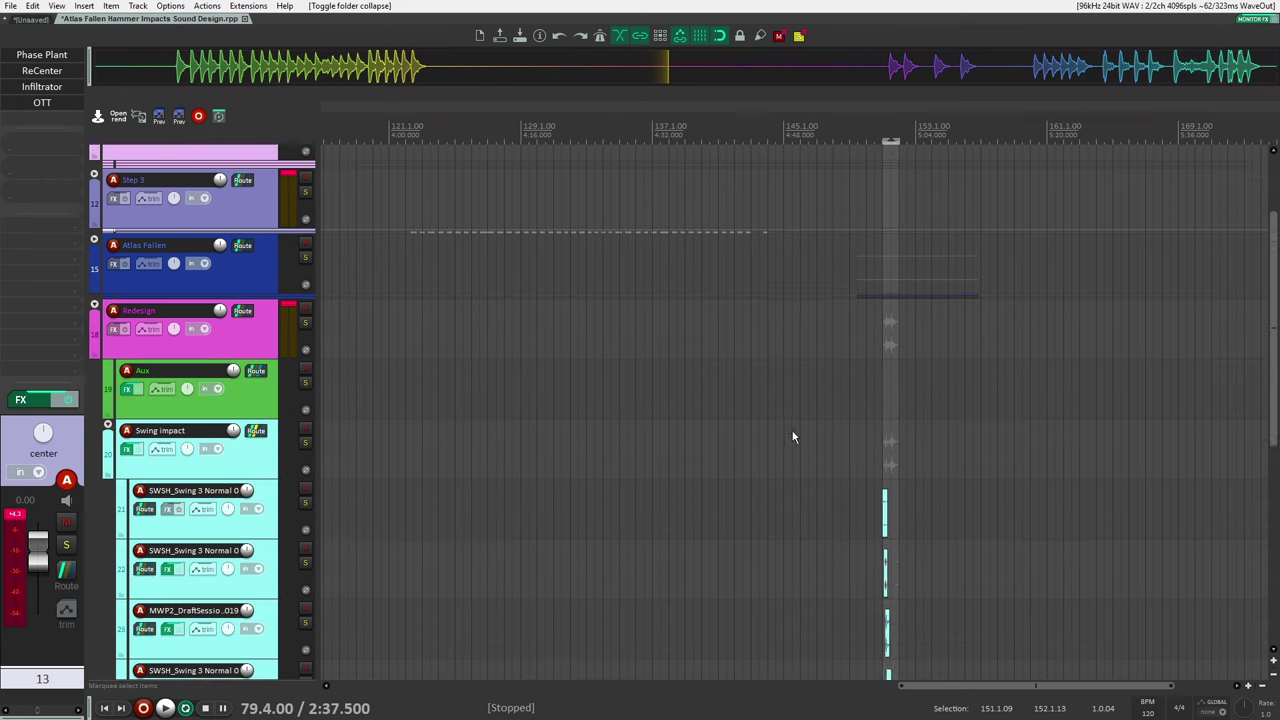
{"action": "scroll", "coordinate": [820, 430], "scroll_direction": "down", "scroll_amount": 4}
{"action": "scroll", "coordinate": [878, 416], "scroll_direction": "up", "scroll_amount": 4}
{"action": "scroll", "coordinate": [903, 385], "scroll_direction": "up", "scroll_amount": 3}
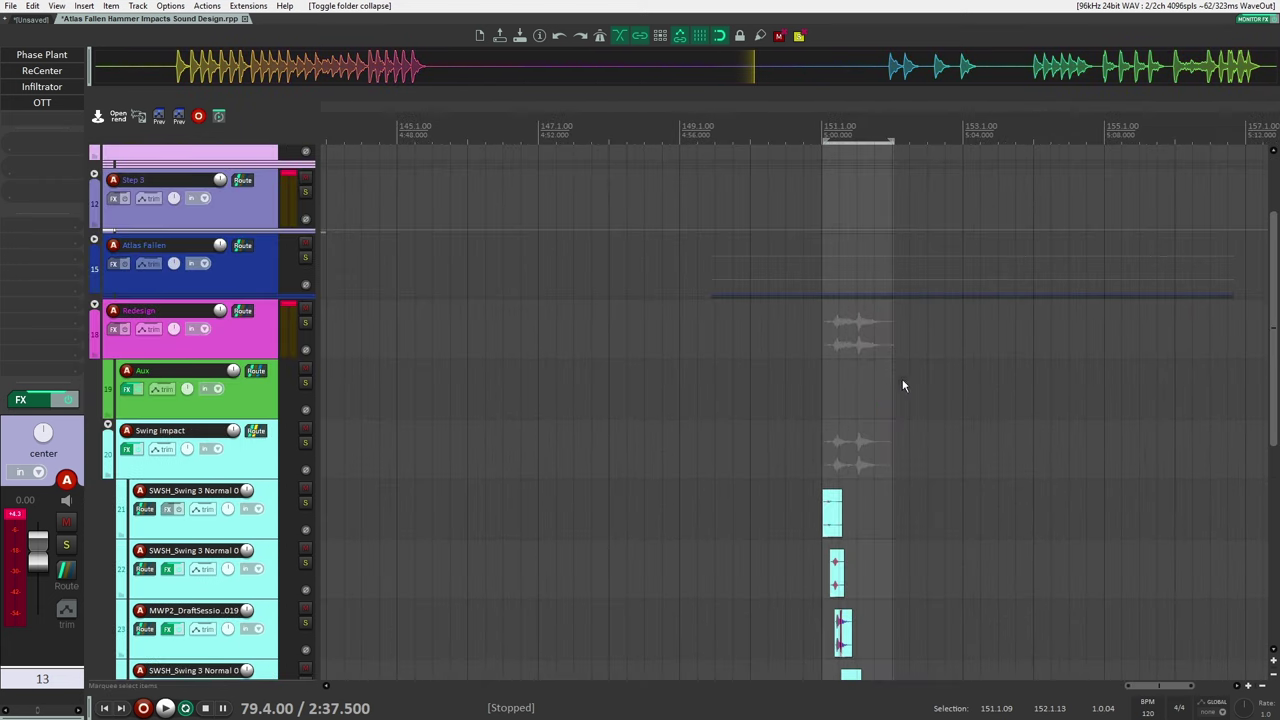
{"action": "scroll", "coordinate": [845, 360], "scroll_direction": "up", "scroll_amount": 2}
{"action": "left_click", "coordinate": [805, 336]}
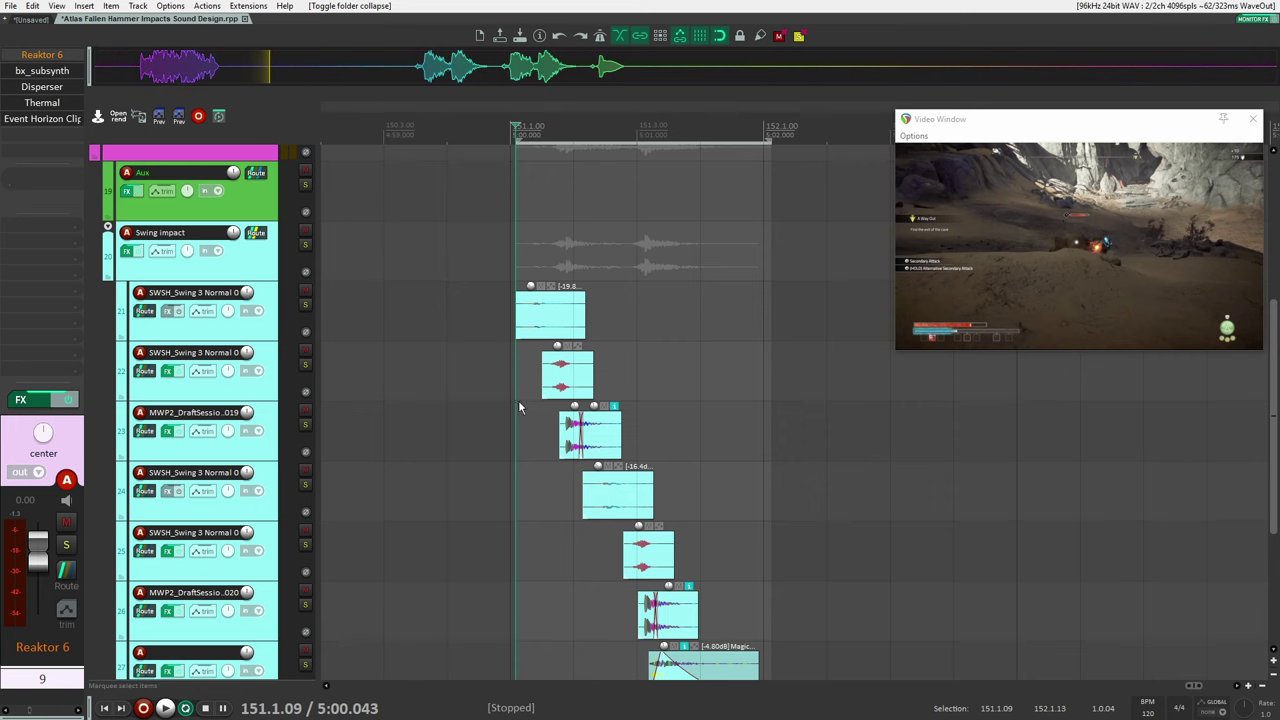
Audition the first two SWSH_Swing 3 tracks soloed together from 151.1.09, and clear their solos.
{"action": "scroll", "coordinate": [494, 342], "scroll_direction": "up", "scroll_amount": 4}
{"action": "left_click_drag", "start_coordinate": [698, 352], "coordinate": [654, 343]}
{"action": "left_click_drag", "start_coordinate": [523, 240], "coordinate": [632, 372]}
{"action": "left_click_drag", "start_coordinate": [697, 413], "coordinate": [769, 549]}
{"action": "left_click_drag", "start_coordinate": [546, 244], "coordinate": [614, 346]}
{"action": "left_click", "coordinate": [305, 295]}
{"action": "left_click", "coordinate": [305, 355]}
{"action": "key", "text": "space"}
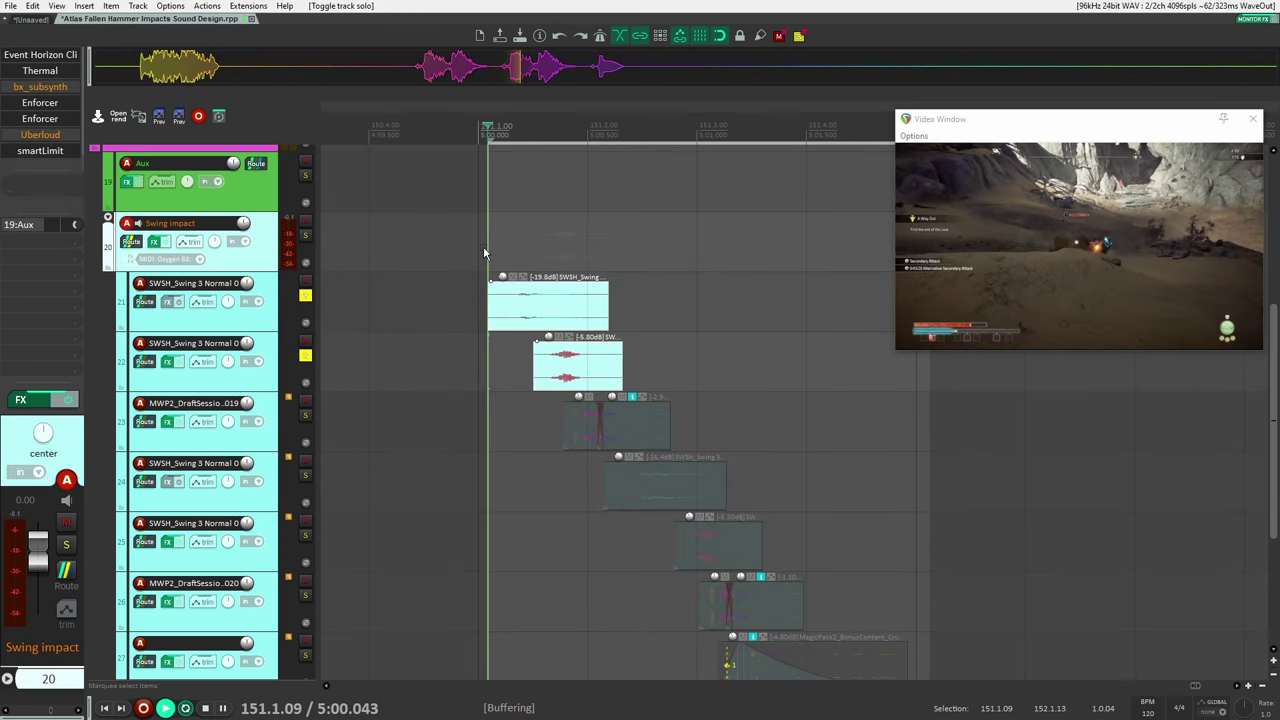
{"action": "key", "text": "space"}
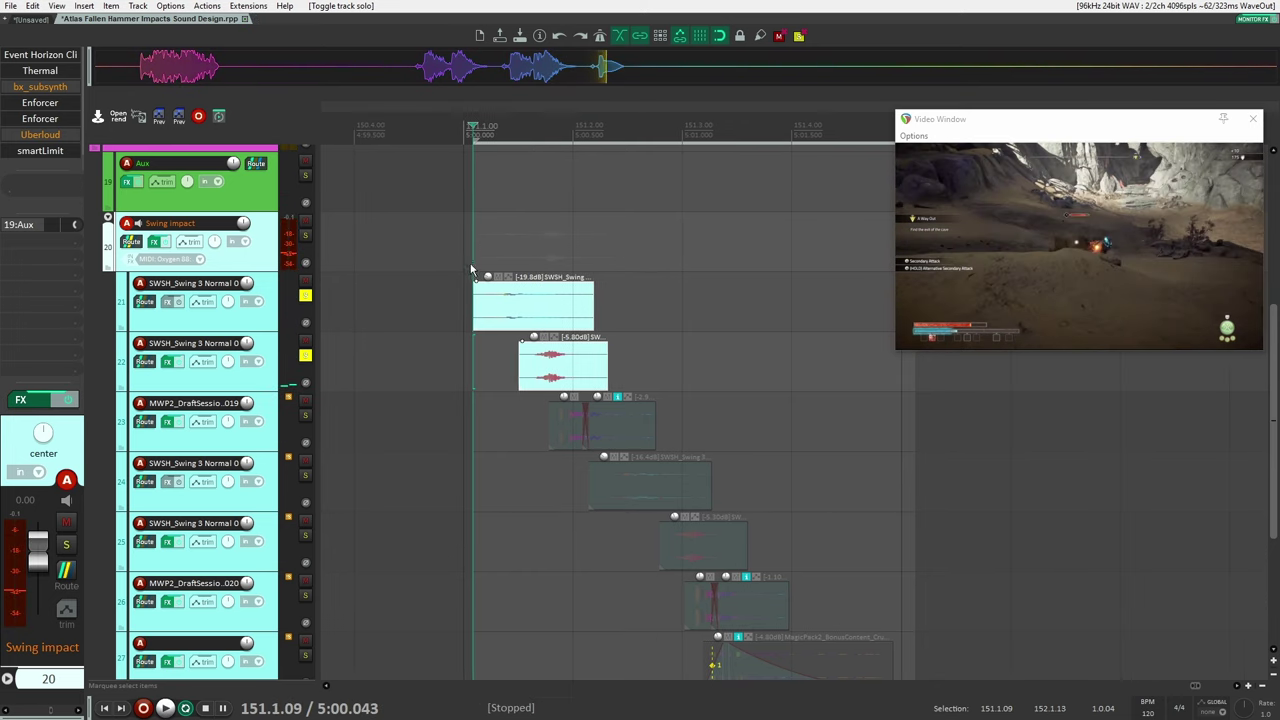
{"action": "left_click", "coordinate": [305, 295]}
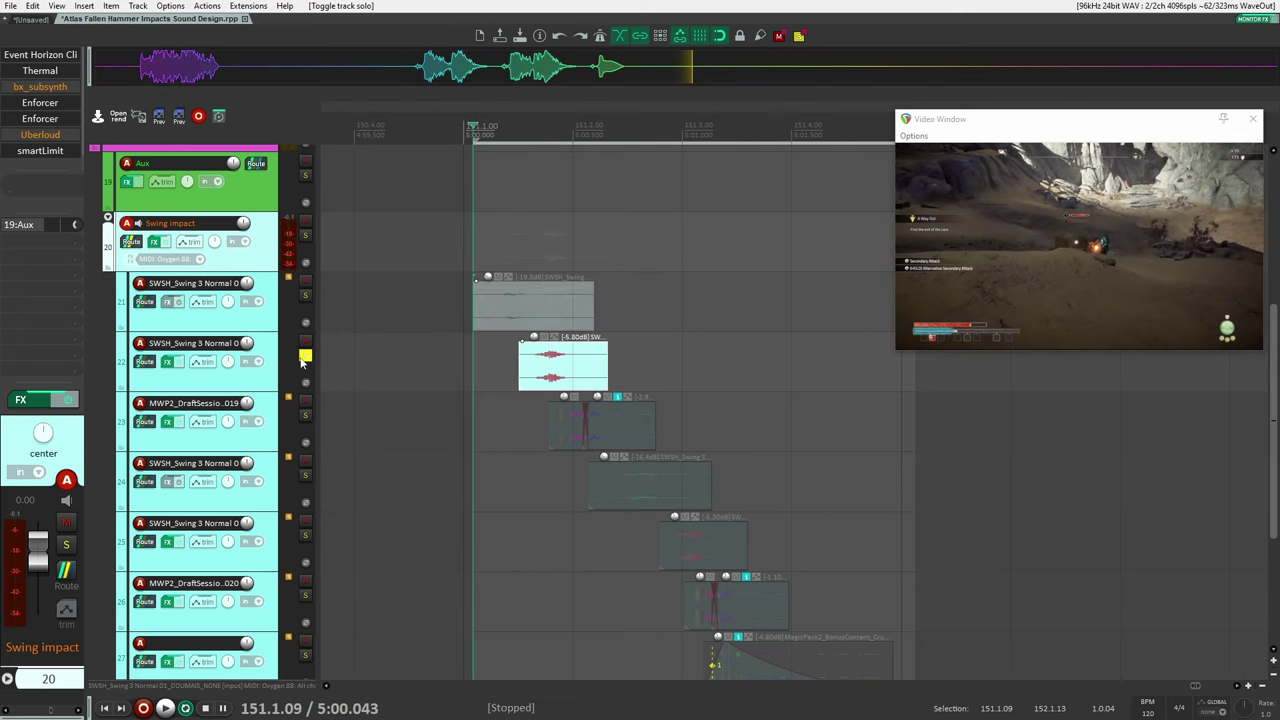
{"action": "left_click", "coordinate": [305, 355]}
Expand the Atlas Fallen folder and audition its Hammer Down_DAW.wav track soloed from 151.1.09.
{"action": "scroll", "coordinate": [440, 340], "scroll_direction": "up", "scroll_amount": 3}
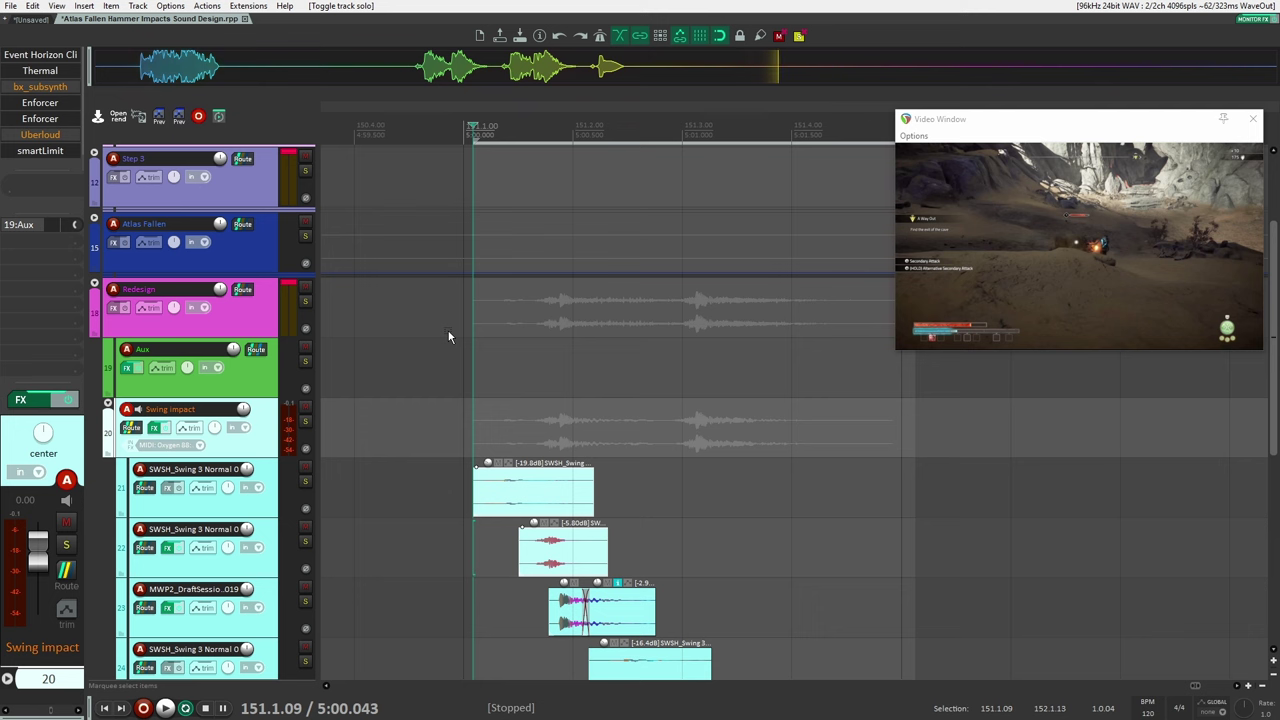
{"action": "left_click", "coordinate": [305, 236]}
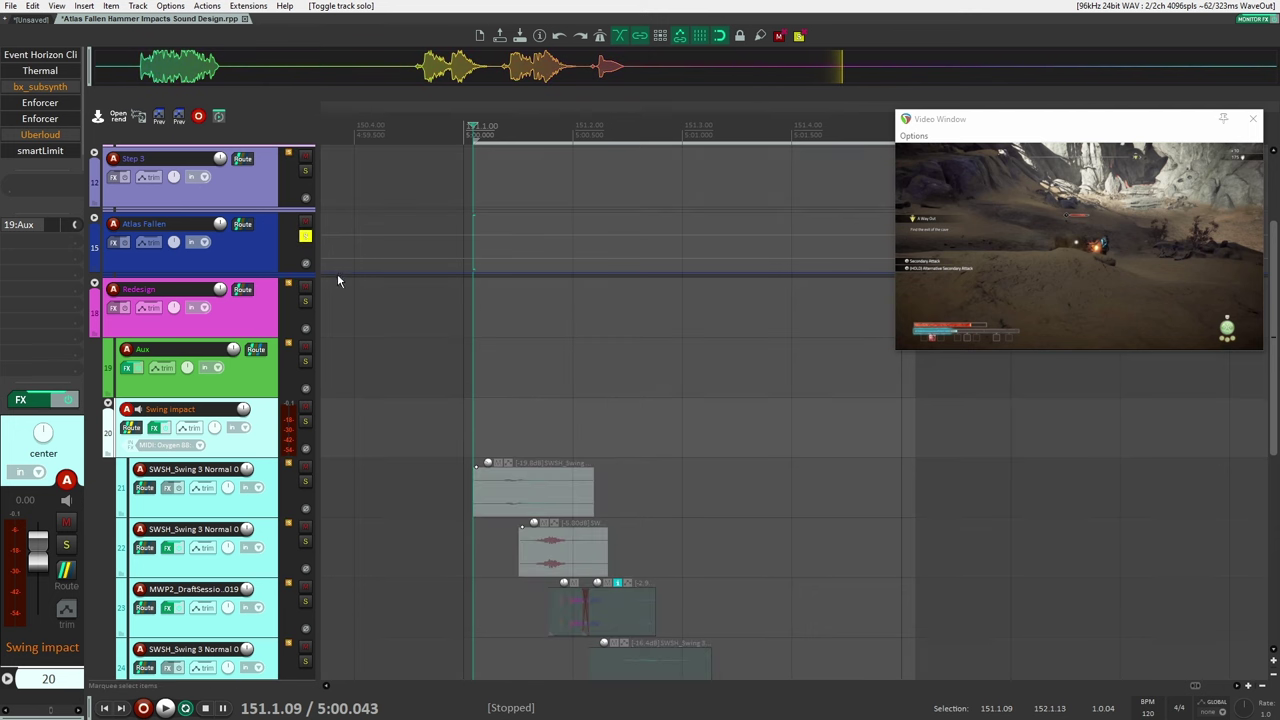
{"action": "left_click", "coordinate": [95, 219]}
{"action": "key", "text": "space"}
{"action": "left_click", "coordinate": [305, 356]}
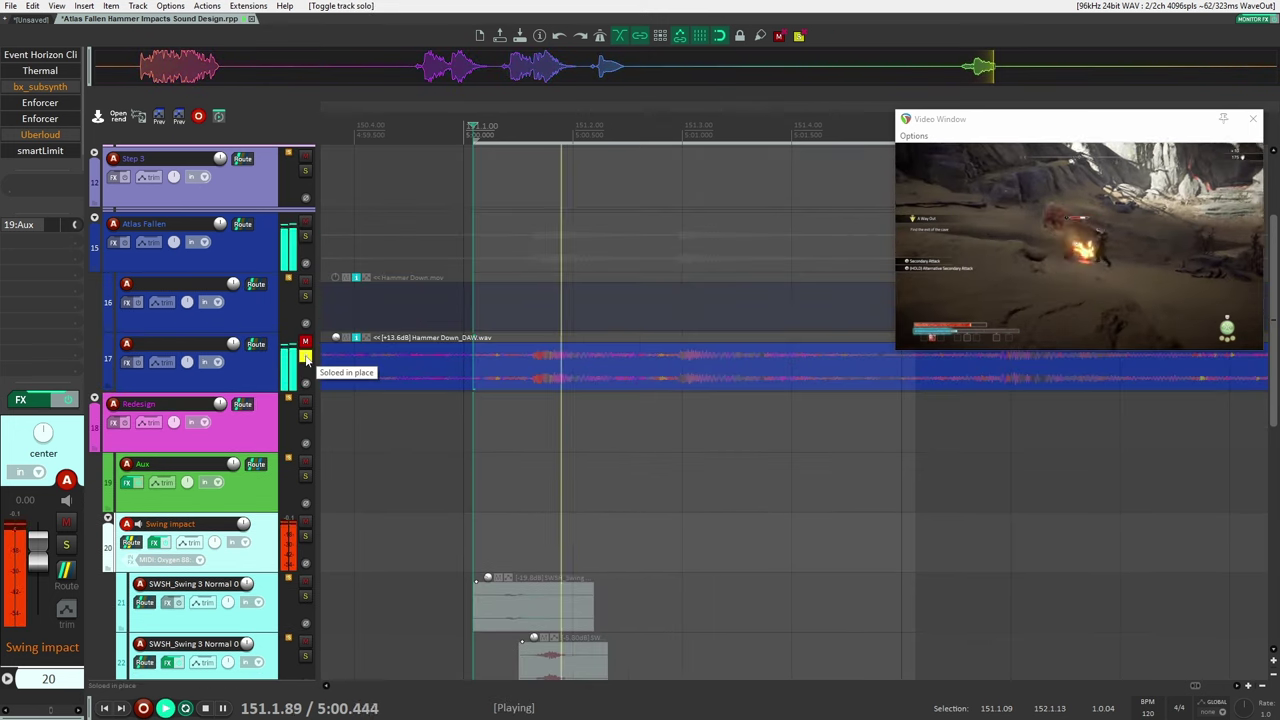
{"action": "key", "text": "space"}
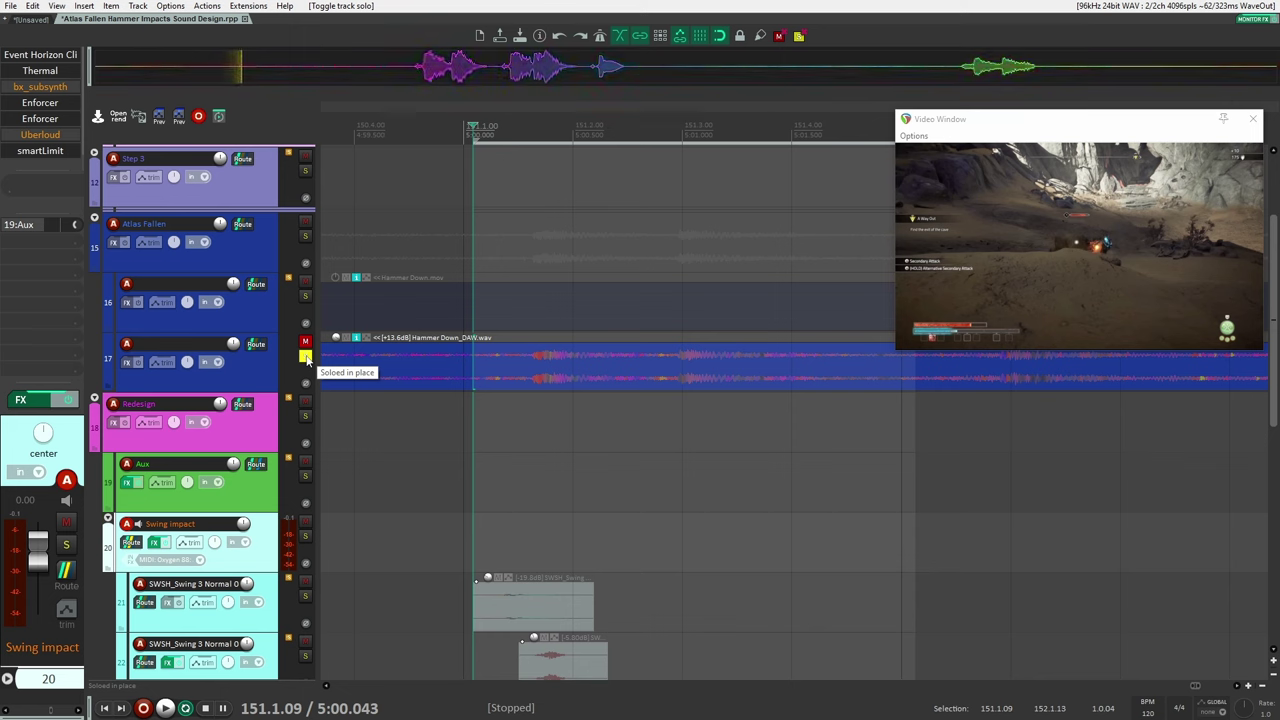
Play the full Swing impact redesign from 151.1.00 with all its layers sounding, and stop playback.
{"action": "scroll", "coordinate": [520, 477], "scroll_direction": "down", "scroll_amount": 5}
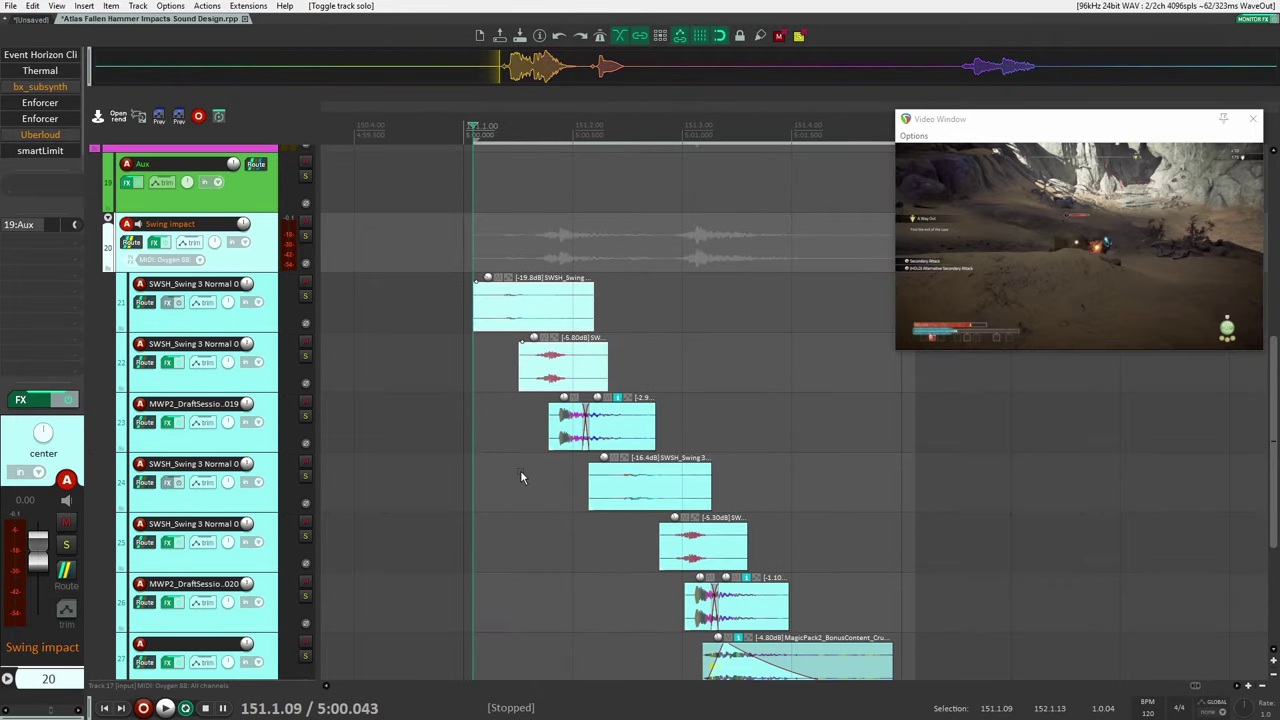
{"action": "scroll", "coordinate": [500, 330], "scroll_direction": "up", "scroll_amount": 3}
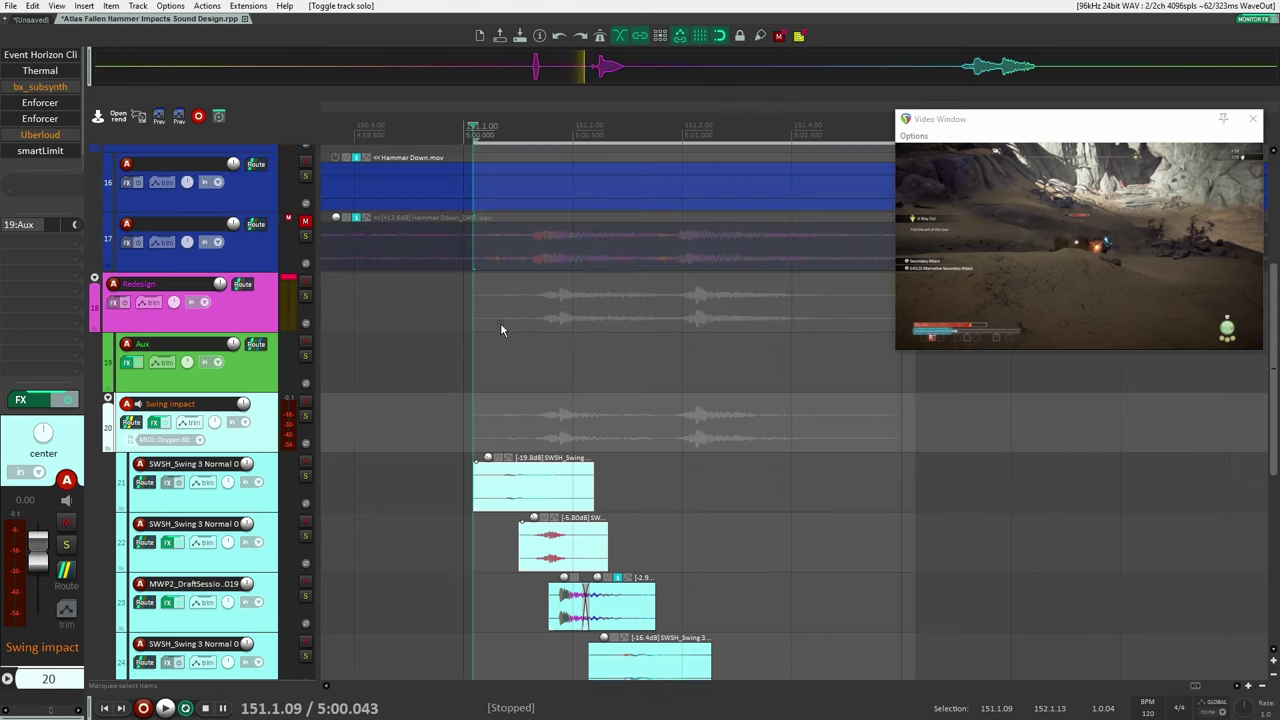
{"action": "left_click", "coordinate": [465, 345]}
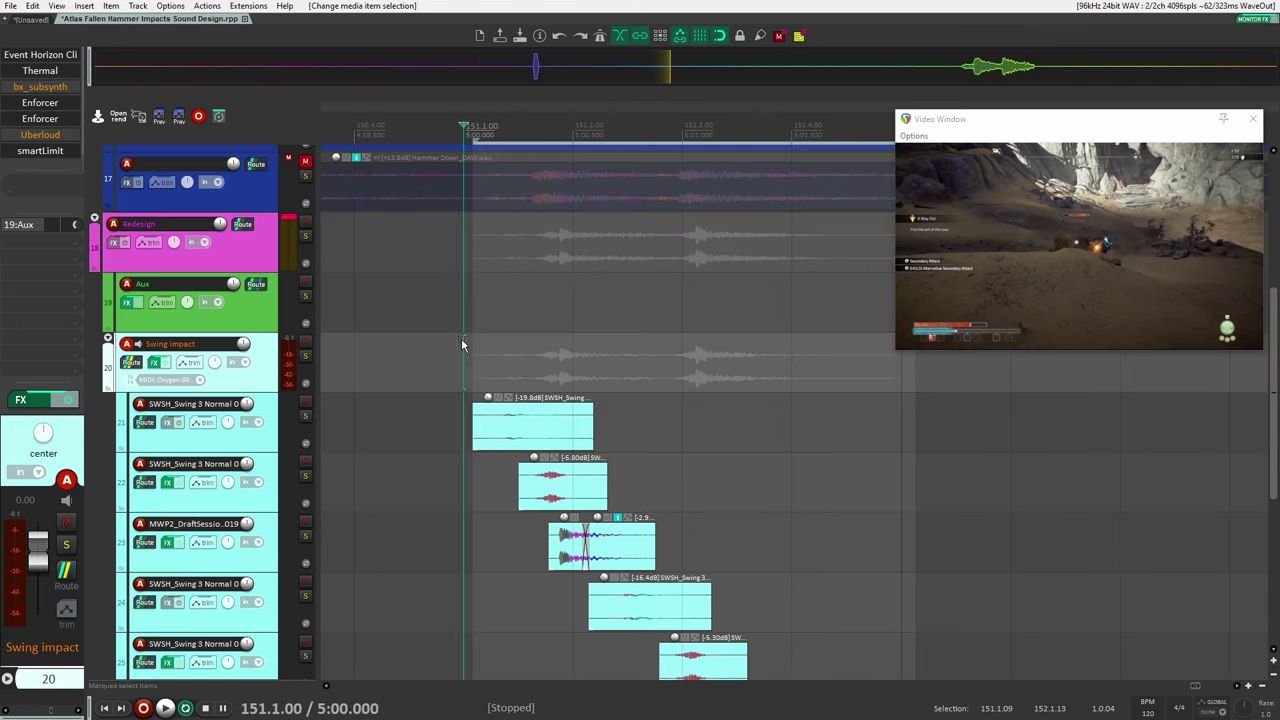
{"action": "key", "text": "space"}
{"action": "scroll", "coordinate": [465, 345], "scroll_direction": "down", "scroll_amount": 2}
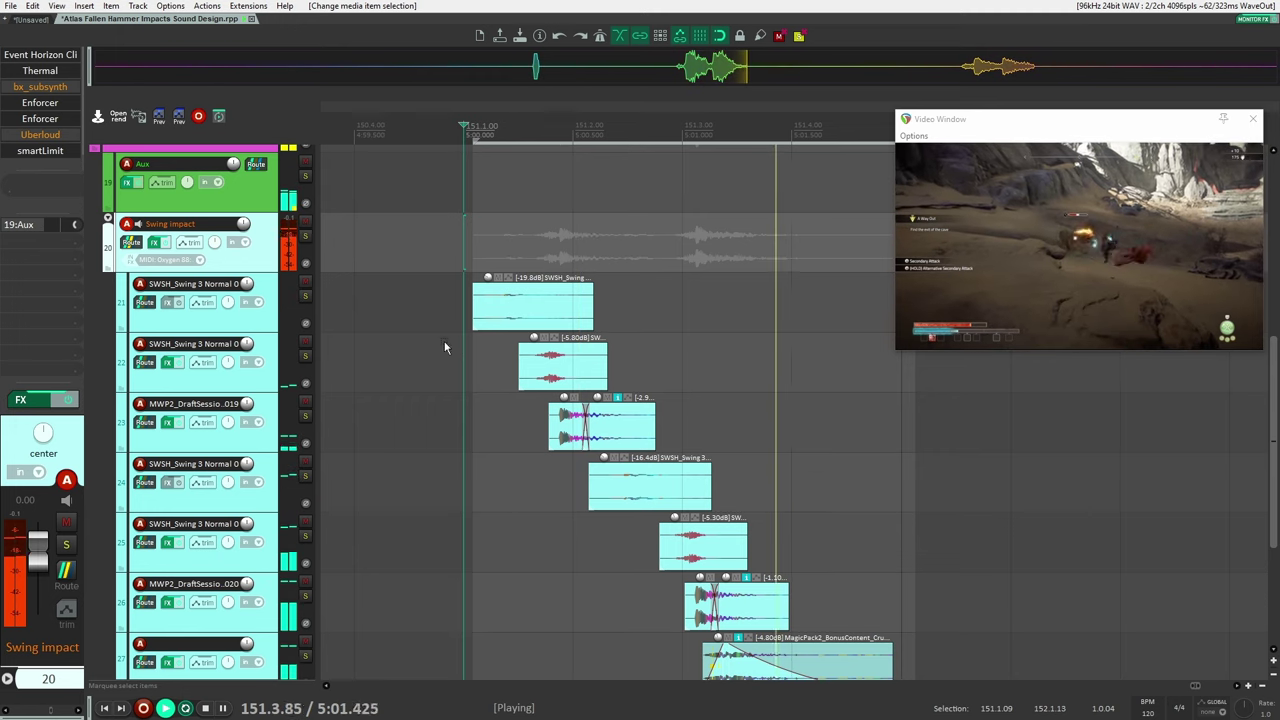
{"action": "key", "text": "space"}
Solo the first two SWSH_Swing 3 tracks and play them from 151.1.00.
{"action": "key", "text": "F6"}
{"action": "key", "text": "space"}
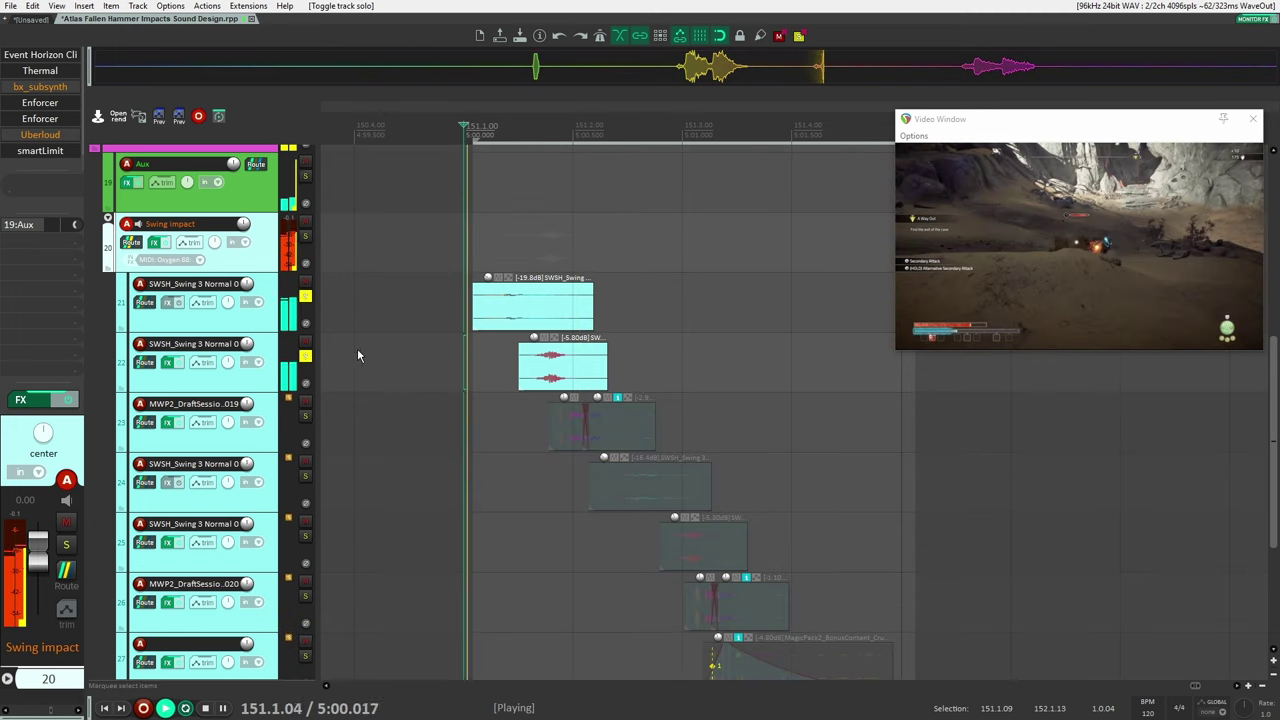
{"action": "key", "text": "space"}
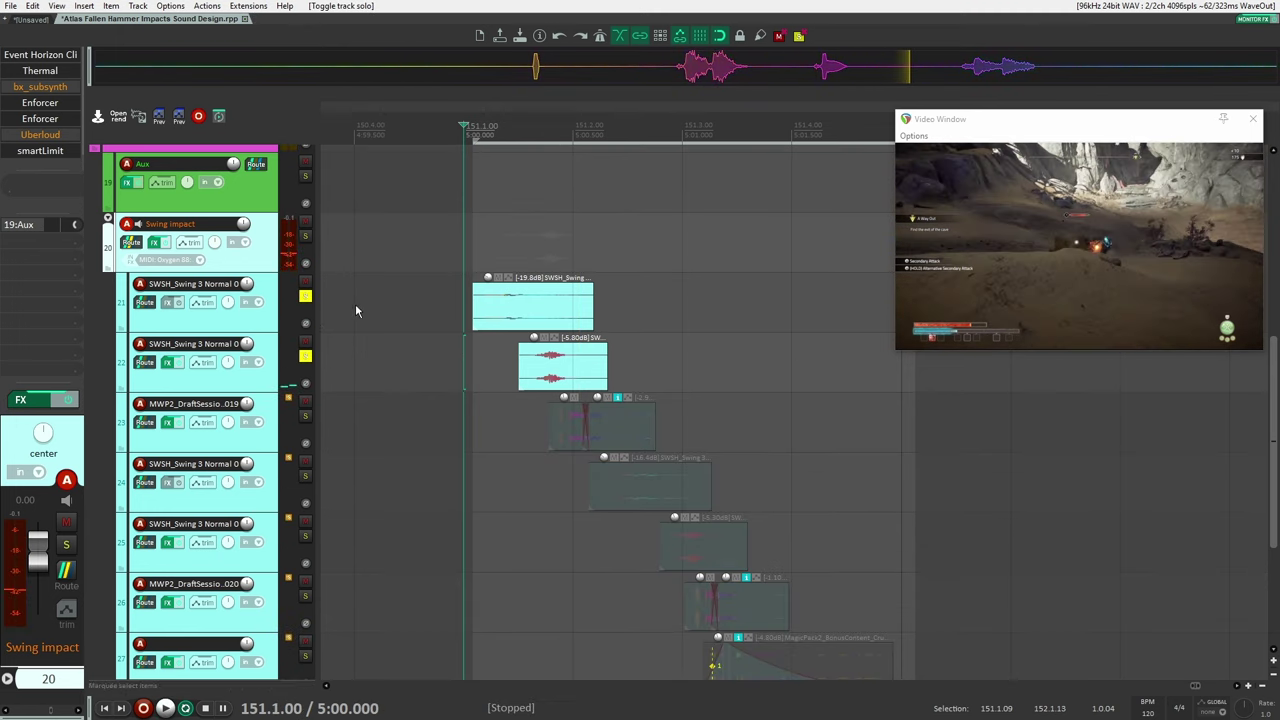
Play the two soloed swing tracks from 151.1.00, compare with the second swing track alone, and restore the first track's solo.
{"action": "left_click", "coordinate": [634, 371]}
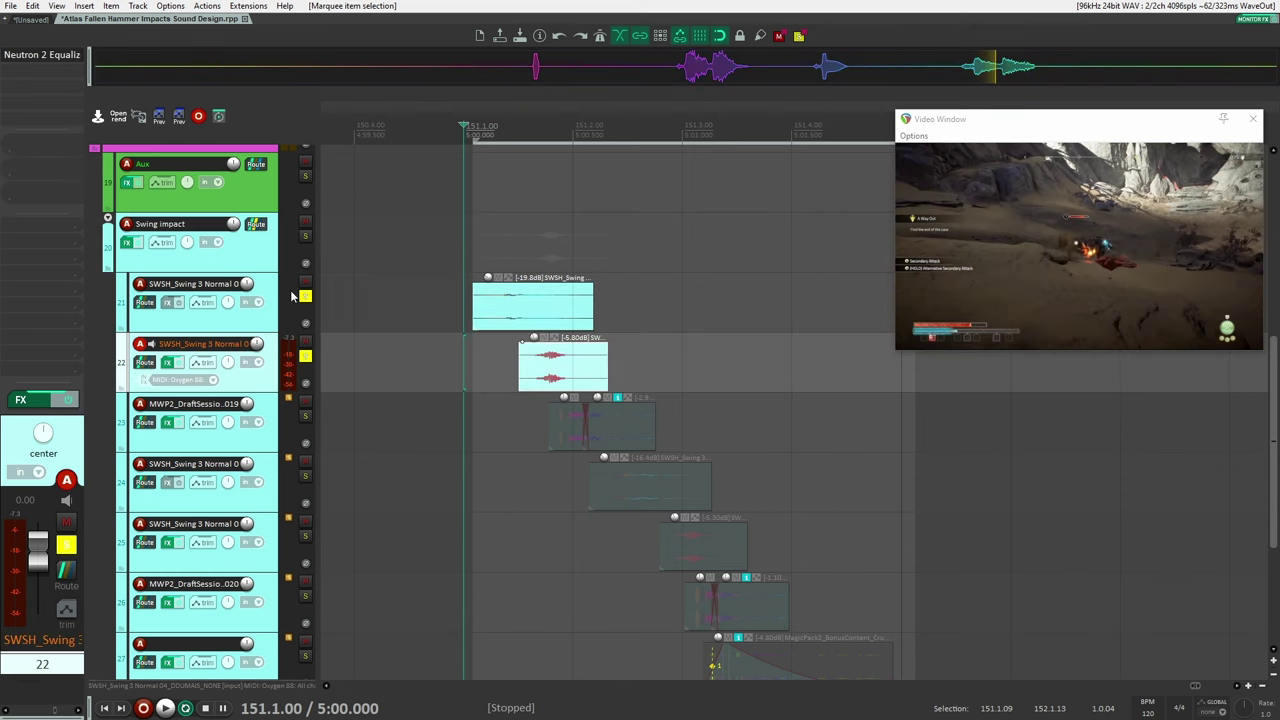
{"action": "key", "text": "space"}
{"action": "key", "text": "space"}
{"action": "left_click", "coordinate": [305, 297]}
{"action": "key", "text": "space"}
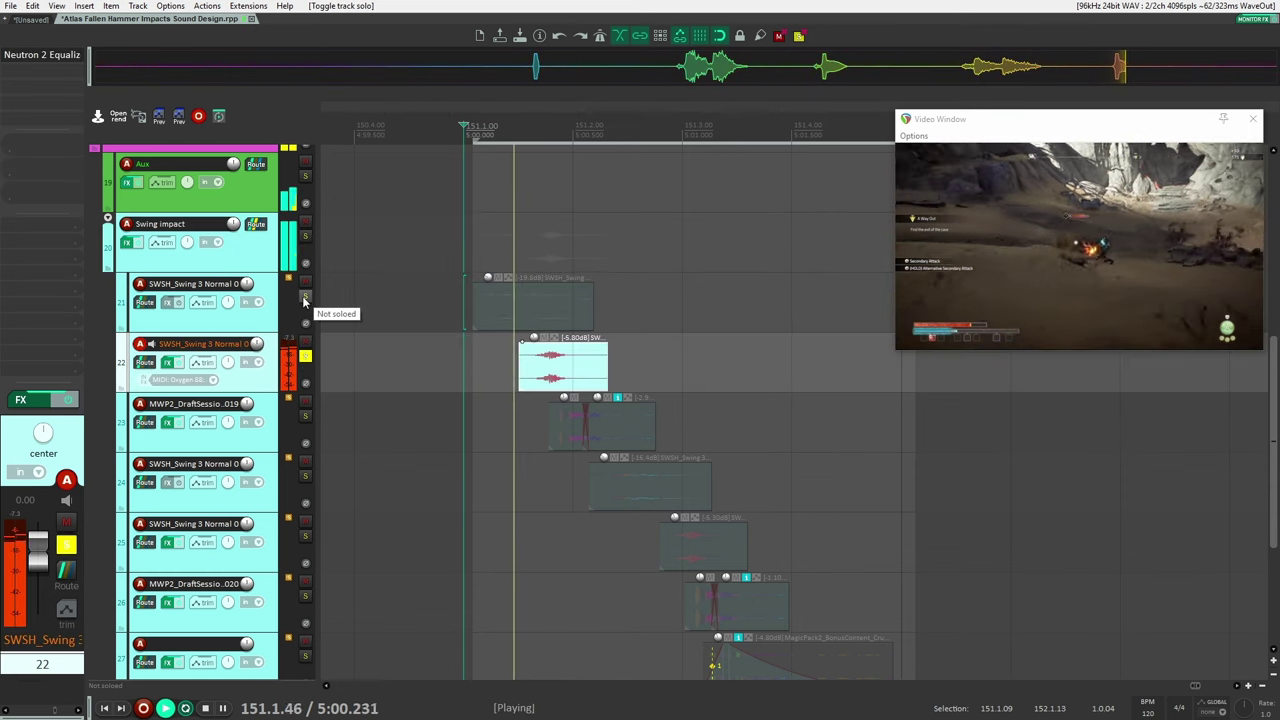
{"action": "key", "text": "space"}
{"action": "left_click", "coordinate": [305, 297]}
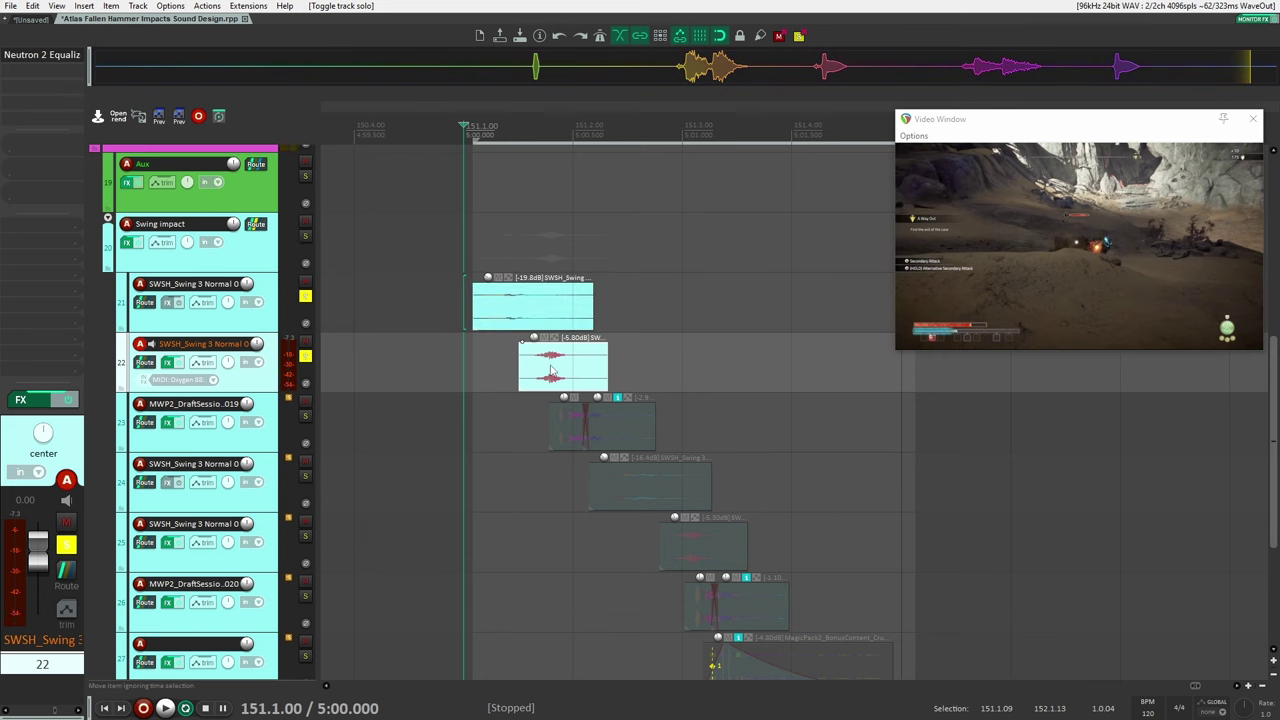
Select the HitsNKick019 clip below the first swing pair and clear the solos on both swing tracks.
{"action": "left_click", "coordinate": [553, 372]}
{"action": "left_click", "coordinate": [598, 436]}
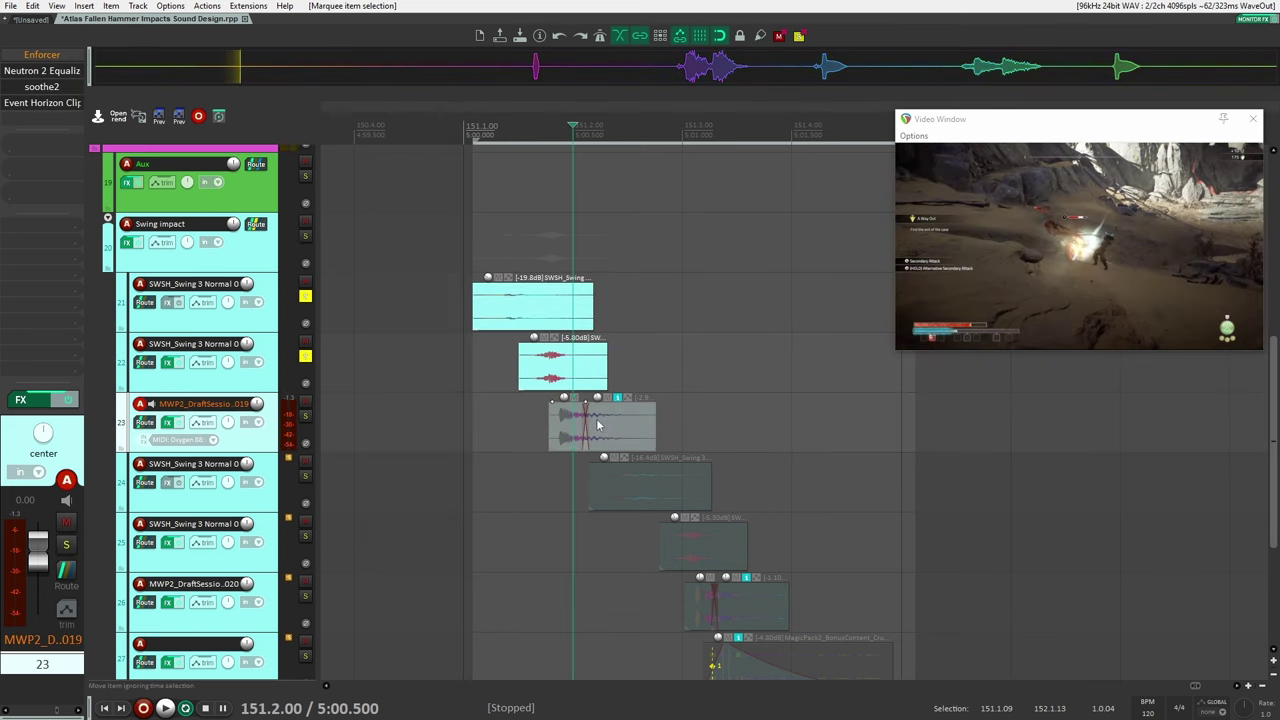
{"action": "left_click", "coordinate": [305, 355]}
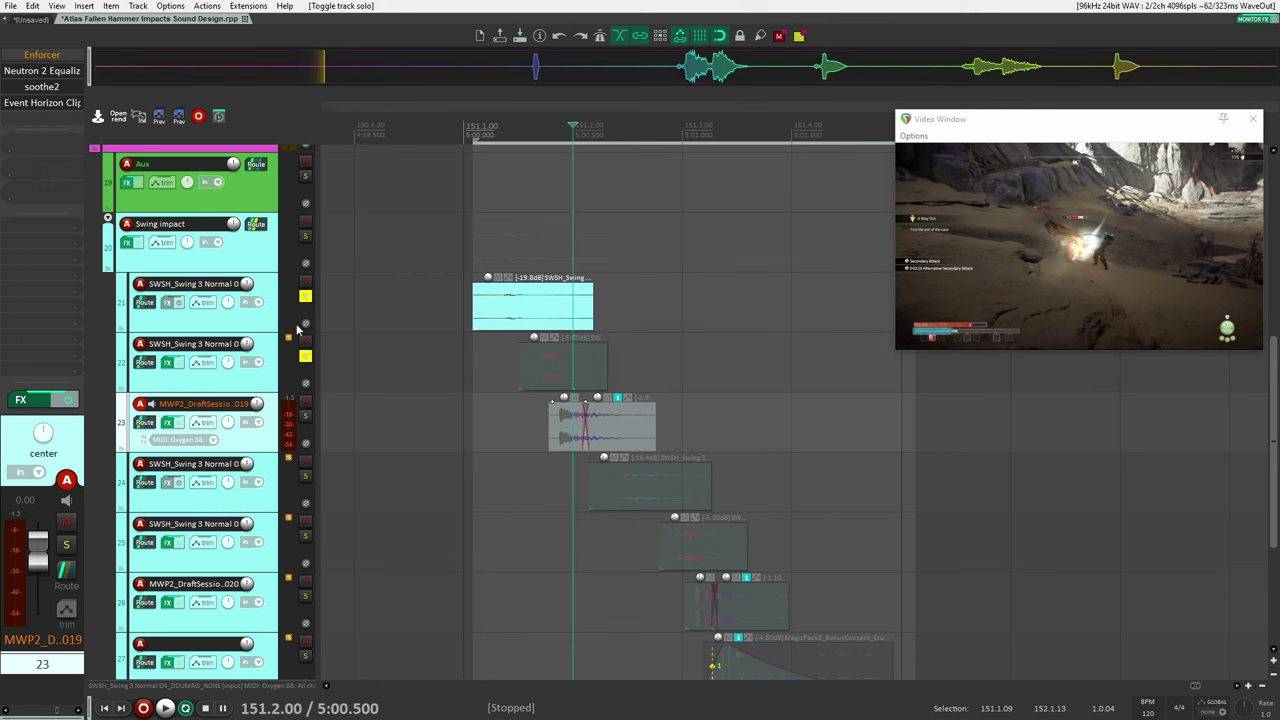
{"action": "left_click", "coordinate": [305, 297]}
Solo the second pair of SWSH_Swing 3 tracks, audition them together from 151.2.00, and clear both solos.
{"action": "scroll", "coordinate": [314, 392], "scroll_direction": "down", "scroll_amount": 2}
{"action": "left_click", "coordinate": [305, 355]}
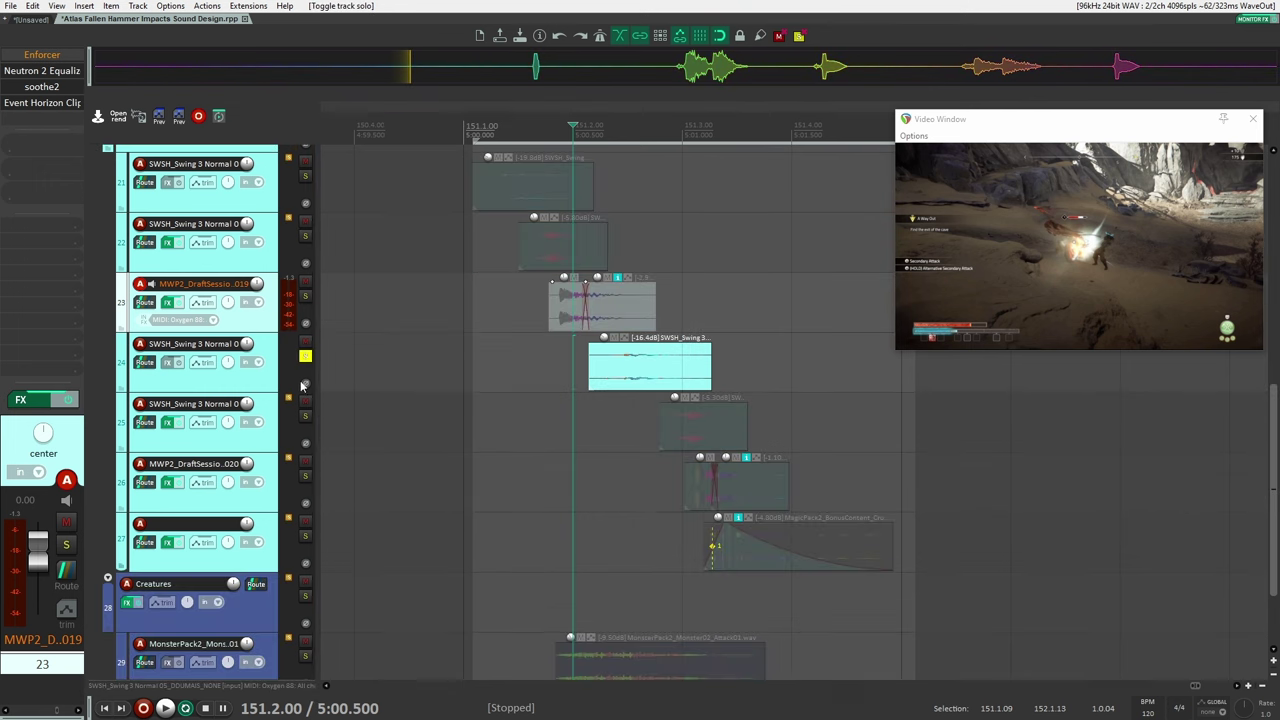
{"action": "left_click", "coordinate": [305, 415]}
{"action": "key", "text": "space"}
{"action": "key", "text": "space"}
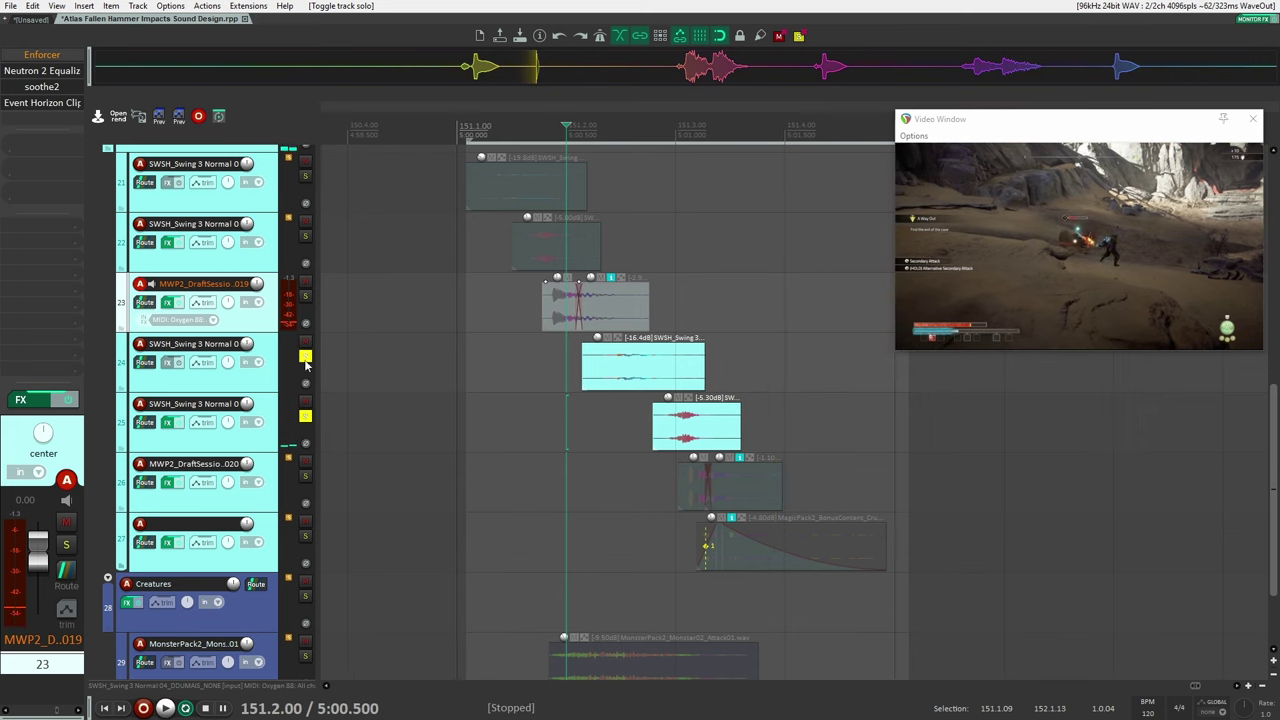
{"action": "left_click", "coordinate": [305, 355]}
{"action": "left_click", "coordinate": [305, 415]}
{"action": "scroll", "coordinate": [377, 466], "scroll_direction": "up", "scroll_amount": 2}
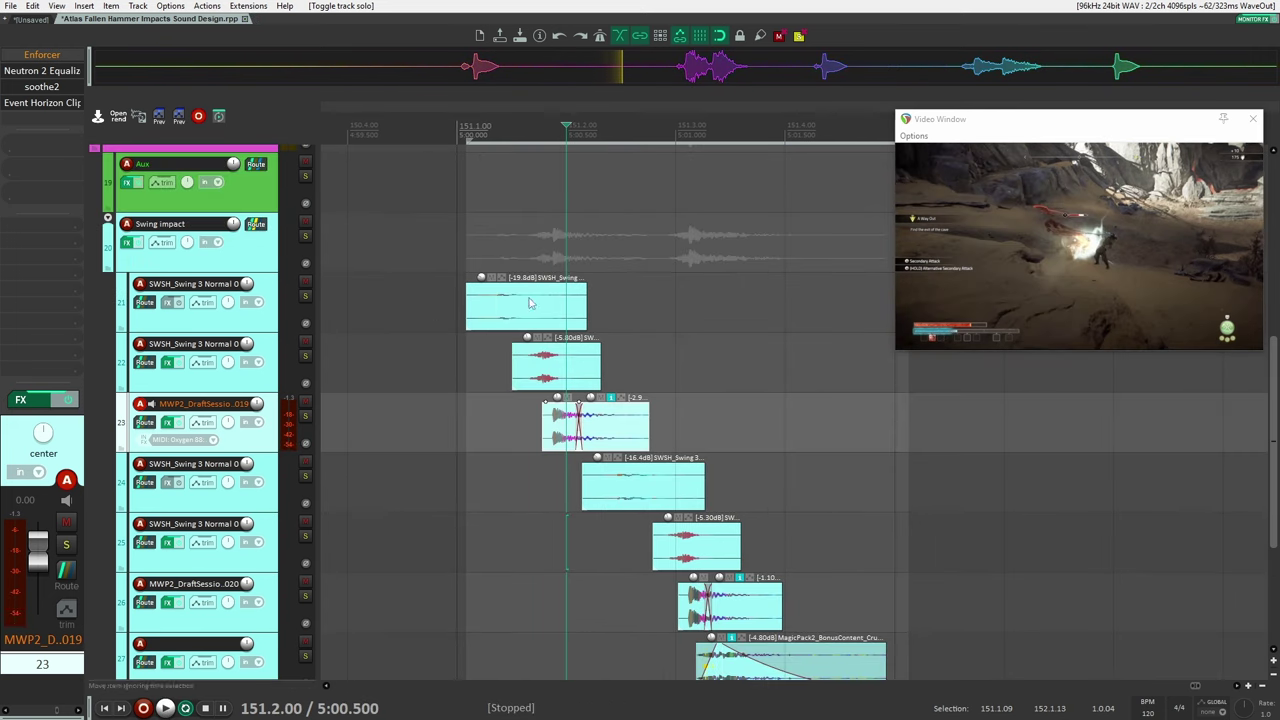
Inspect the Neutron 2 Equalizer high-cut curve on the second SWSH_Swing 3 track, and close the plugin window.
{"action": "left_click_drag", "start_coordinate": [818, 418], "coordinate": [699, 536]}
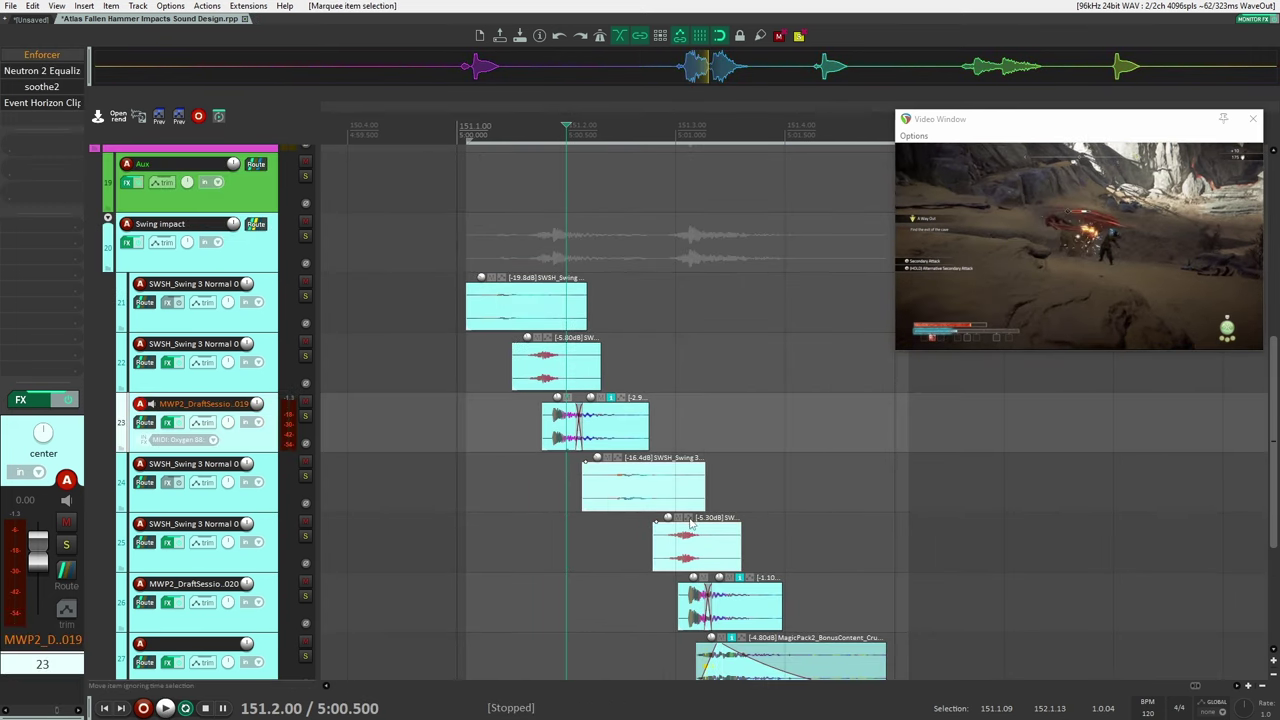
{"action": "left_click", "coordinate": [423, 338]}
{"action": "left_click", "coordinate": [241, 316]}
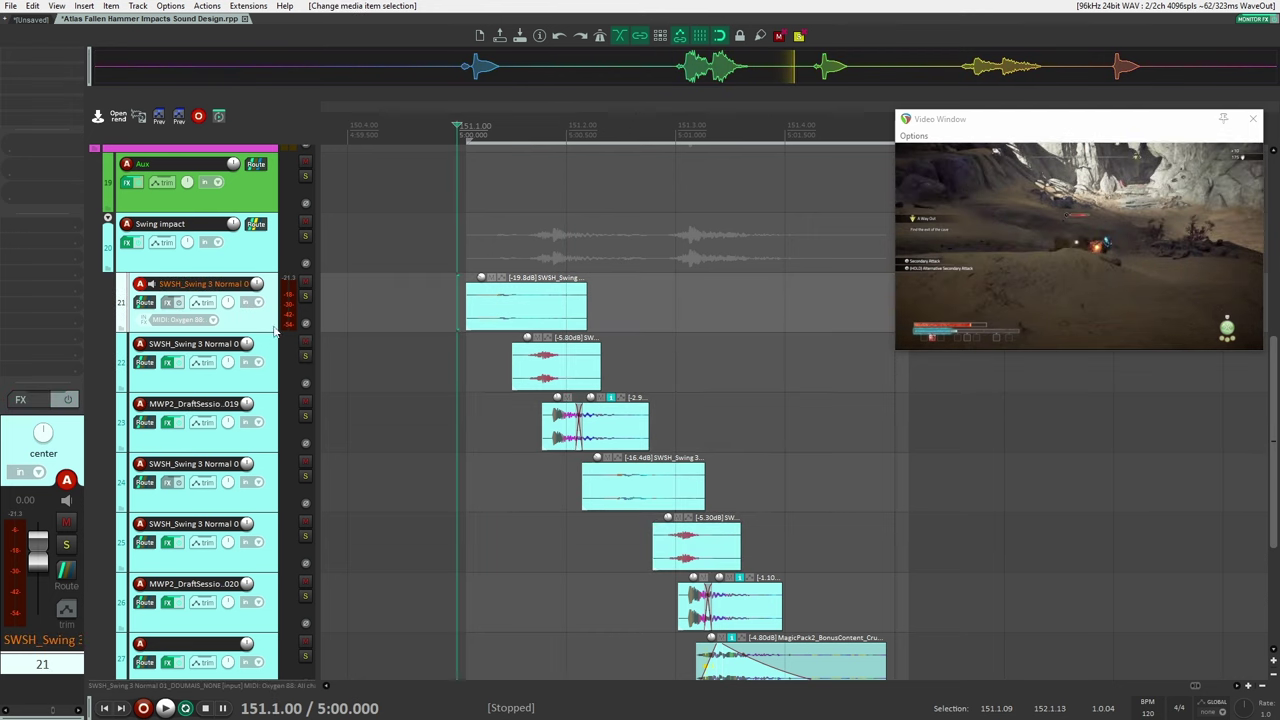
{"action": "left_click", "coordinate": [271, 375]}
{"action": "left_click", "coordinate": [48, 57]}
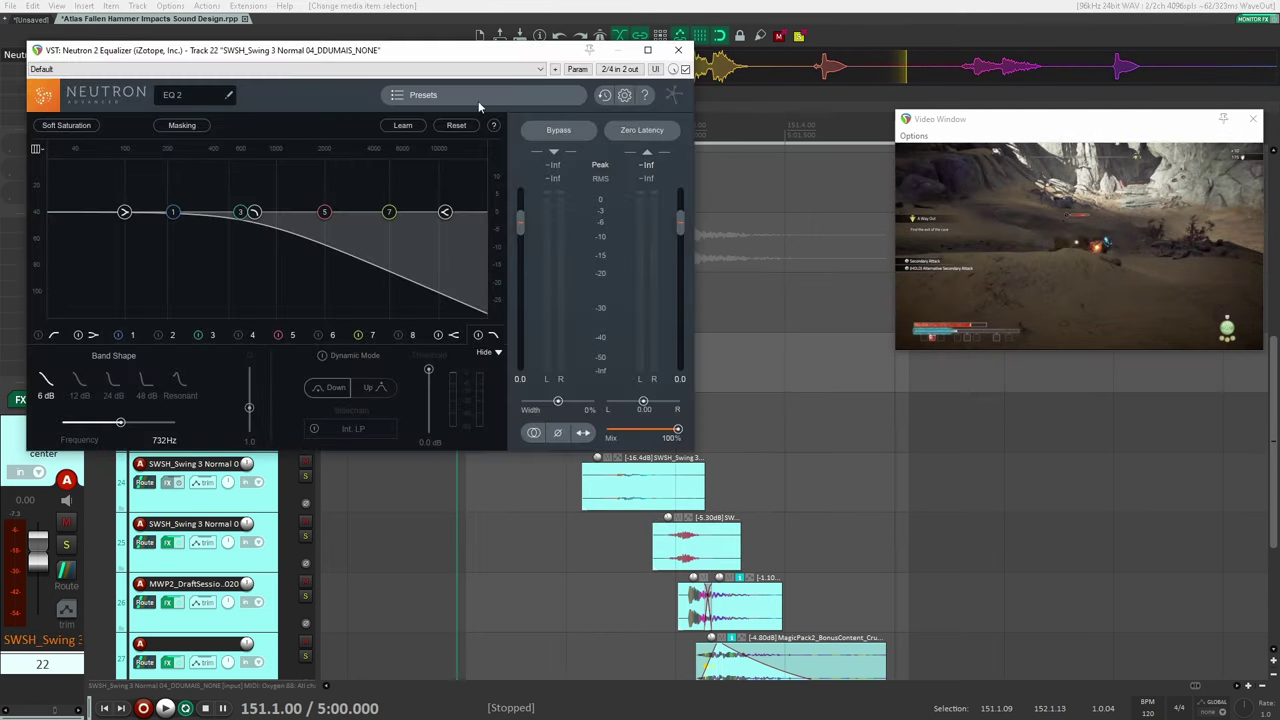
{"action": "left_click_drag", "start_coordinate": [459, 51], "coordinate": [1010, 76]}
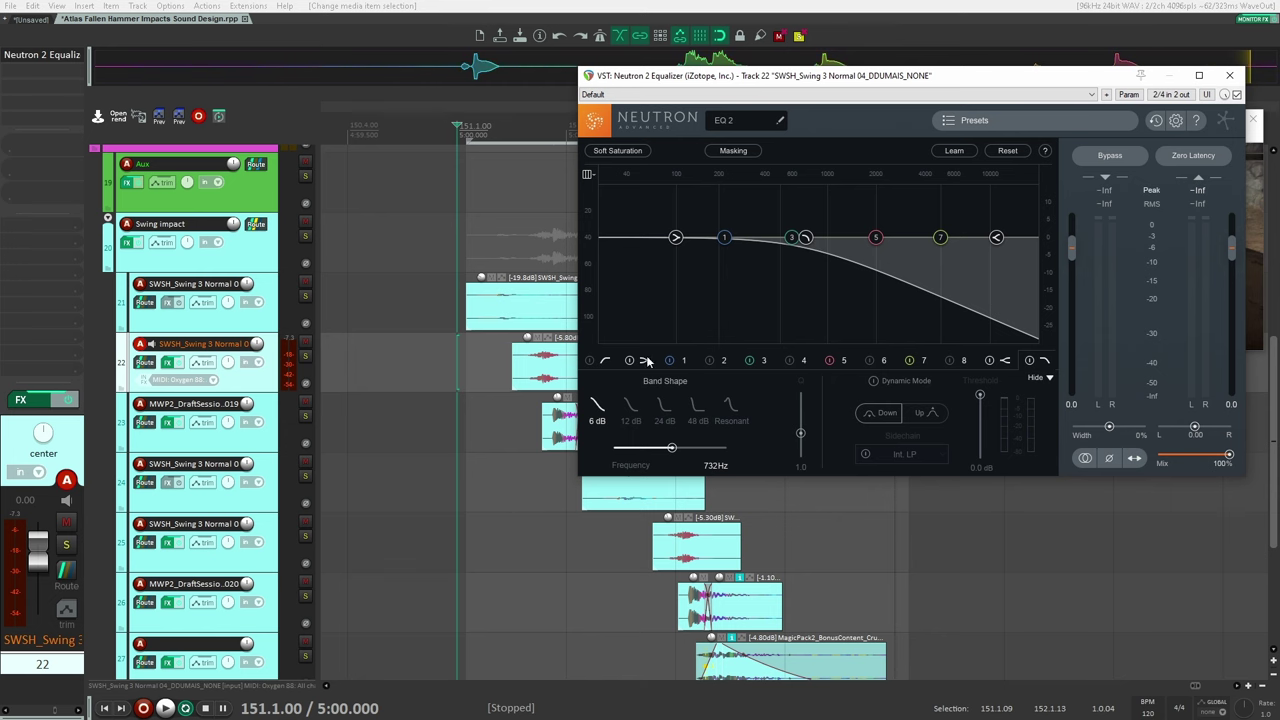
{"action": "left_click", "coordinate": [1229, 75]}
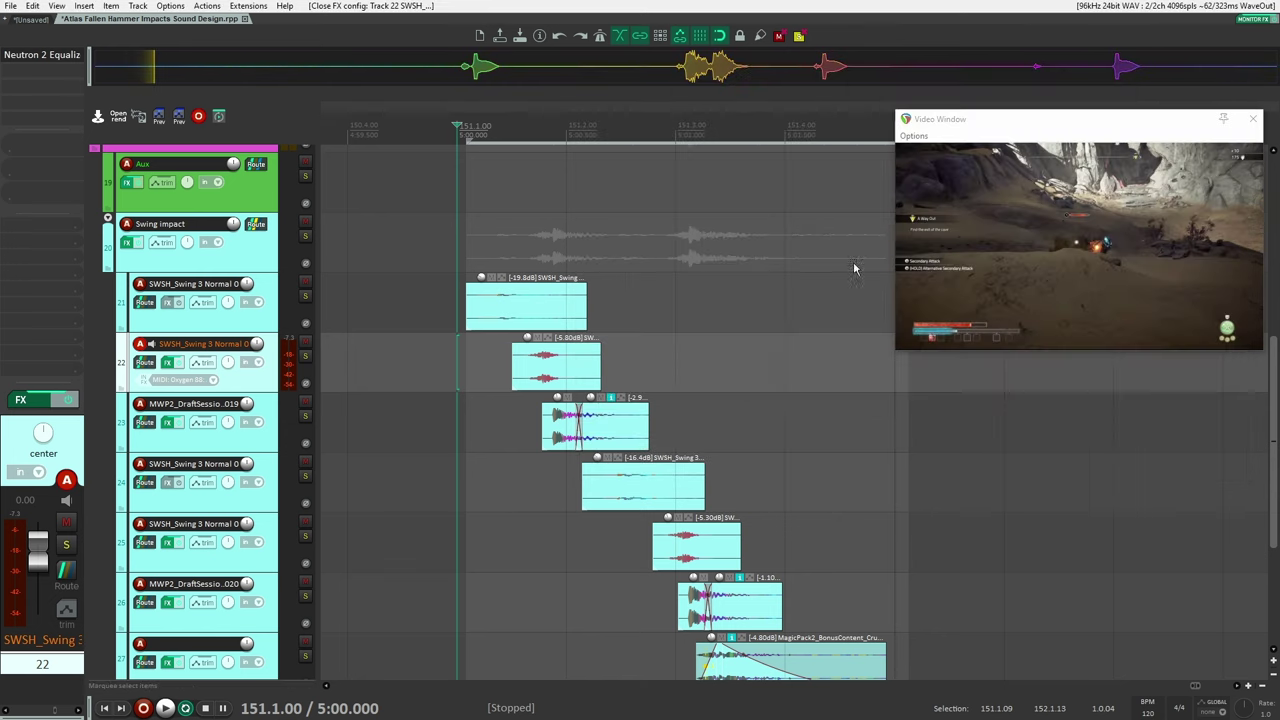
Solo the HitsNKick019 track and audition its crossfaded kick clip repeatedly, finishing from 151.1.45.
{"action": "left_click_drag", "start_coordinate": [457, 423], "coordinate": [655, 428]}
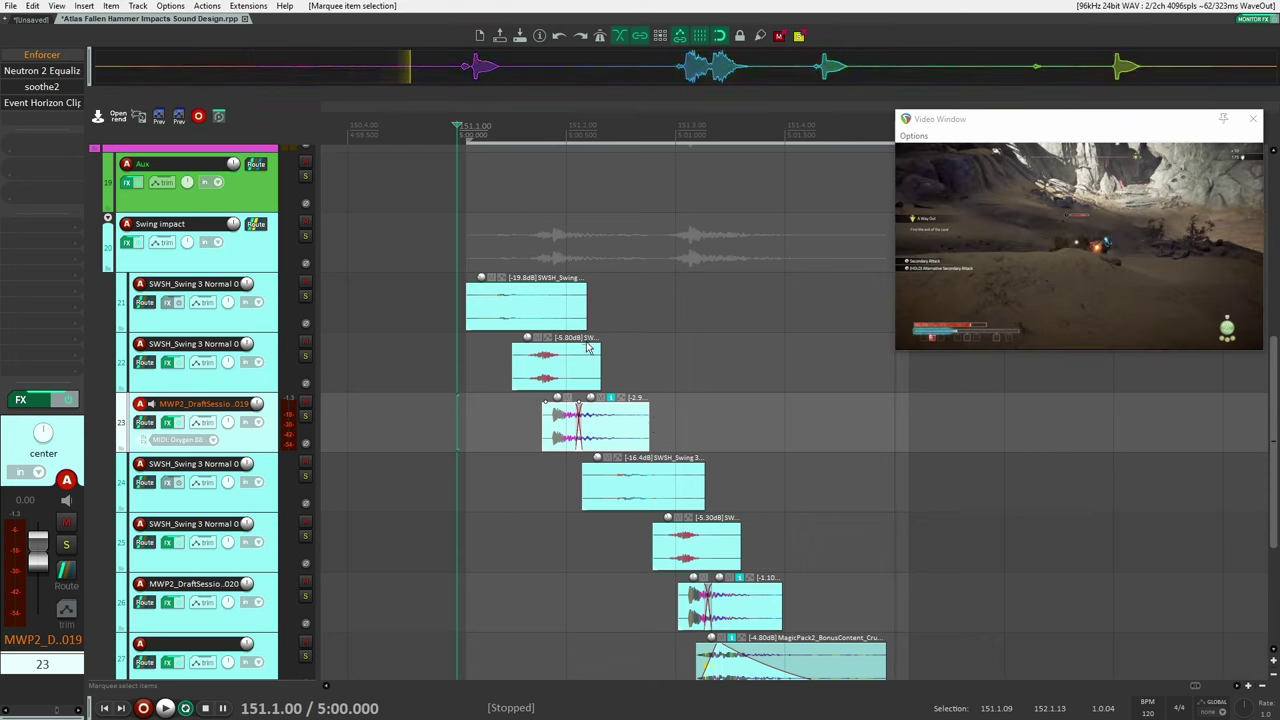
{"action": "scroll", "coordinate": [460, 470], "scroll_direction": "down", "scroll_amount": 1}
{"action": "left_click", "coordinate": [280, 494]}
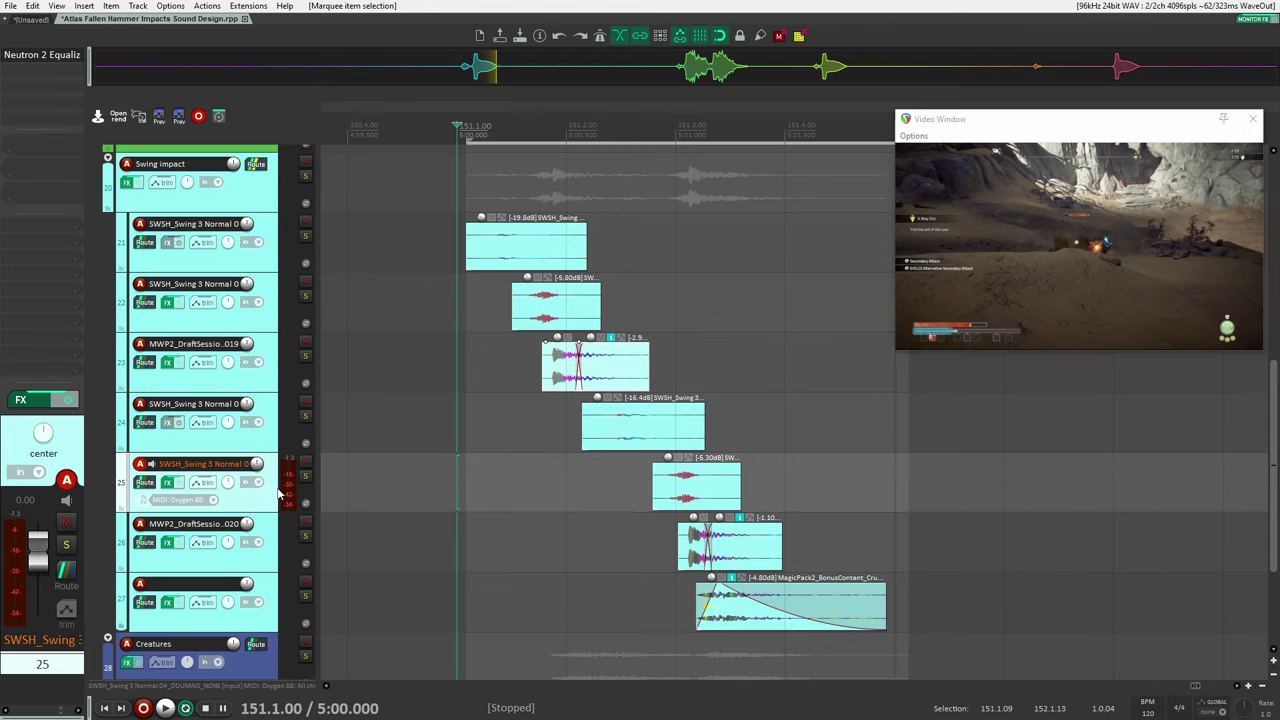
{"action": "left_click", "coordinate": [266, 390]}
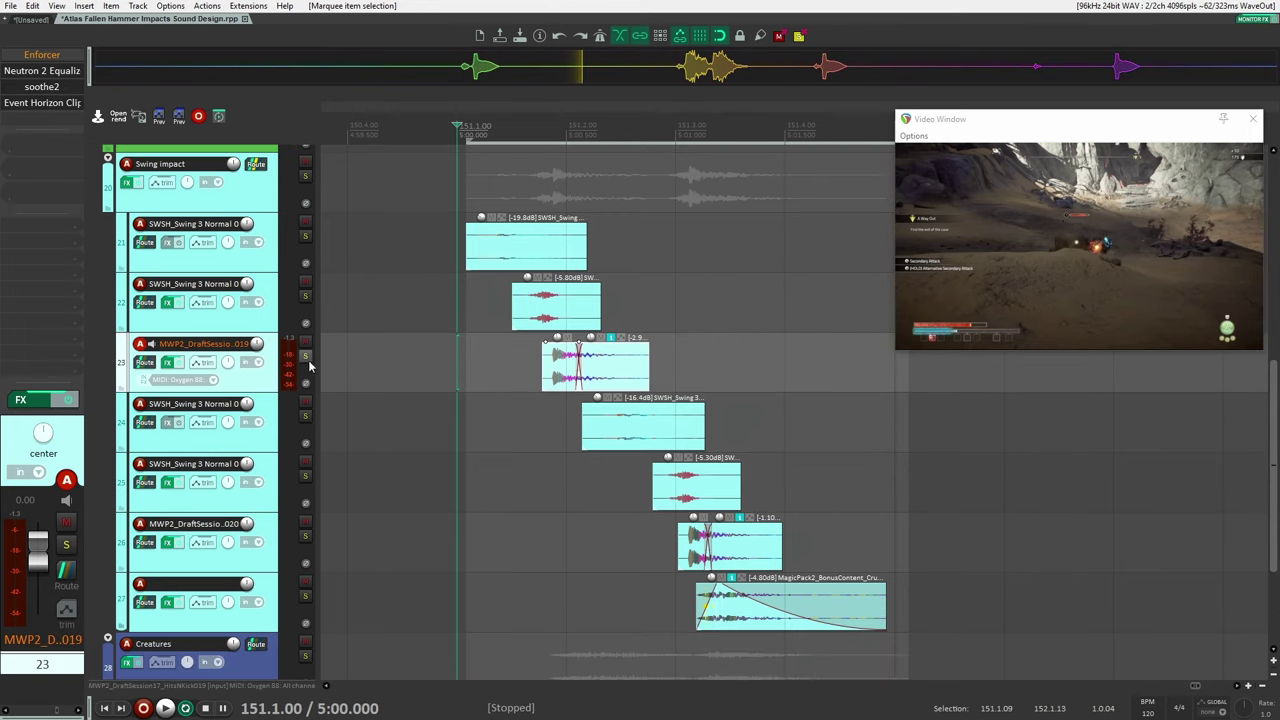
{"action": "left_click", "coordinate": [305, 355]}
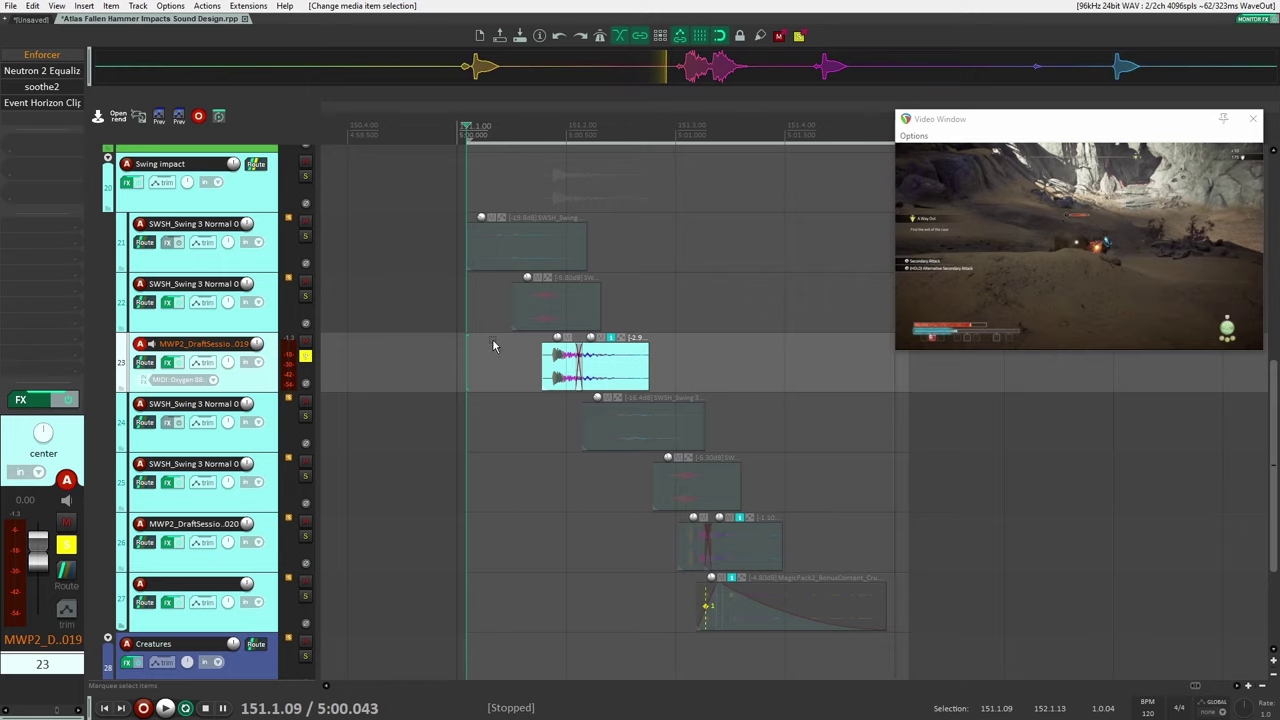
{"action": "scroll", "coordinate": [493, 346], "scroll_direction": "up", "scroll_amount": 4}
{"action": "scroll", "coordinate": [510, 400], "scroll_direction": "down", "scroll_amount": 2}
{"action": "key", "text": "space"}
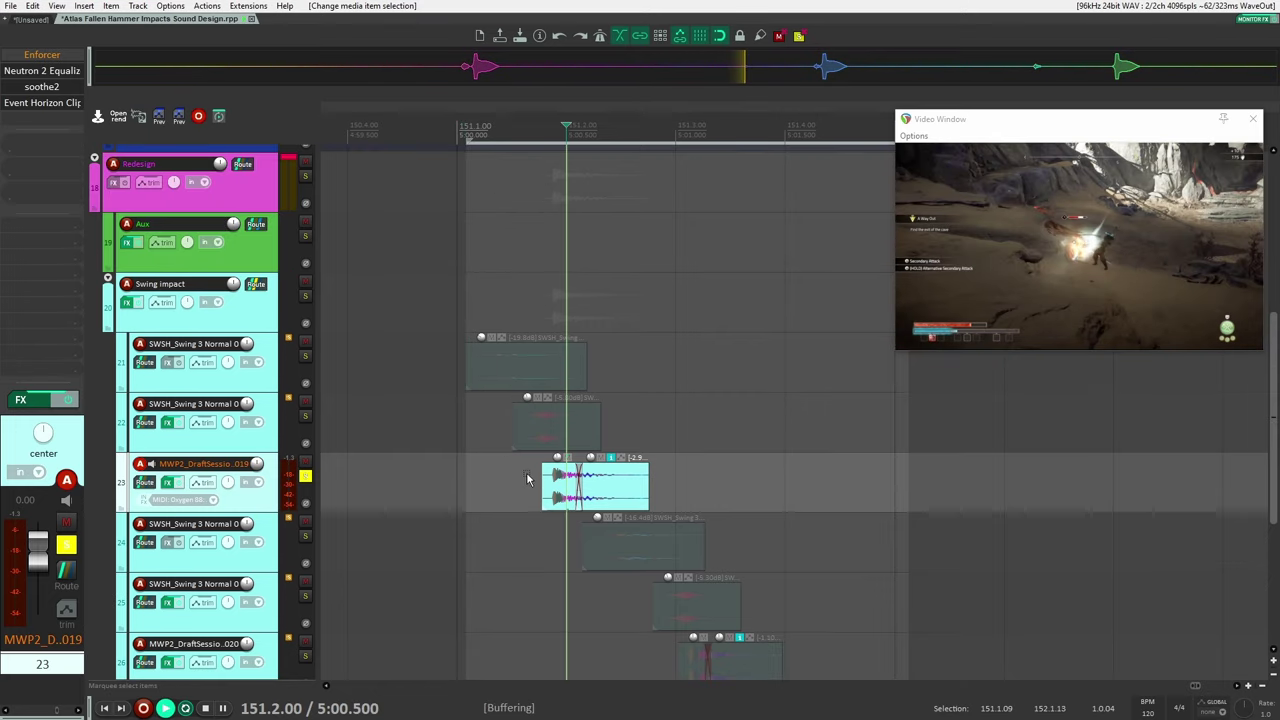
{"action": "left_click", "coordinate": [506, 489]}
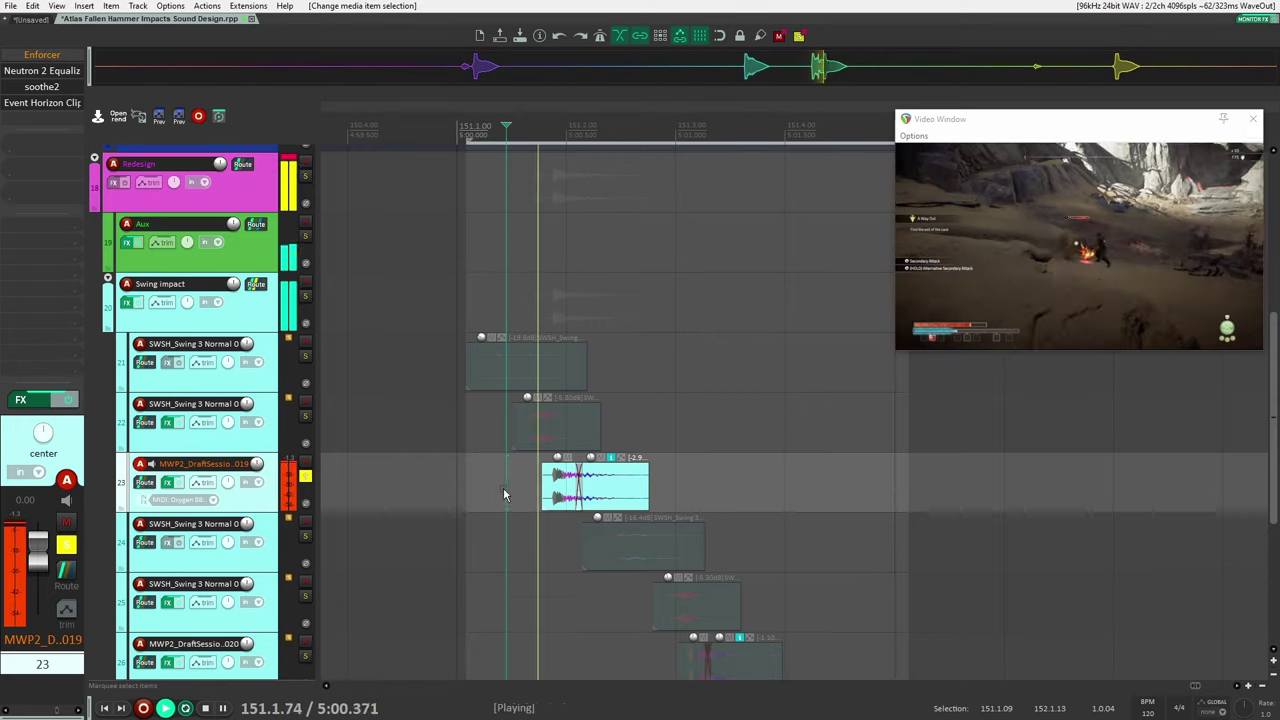
{"action": "key", "text": "space"}
{"action": "key", "text": "space"}
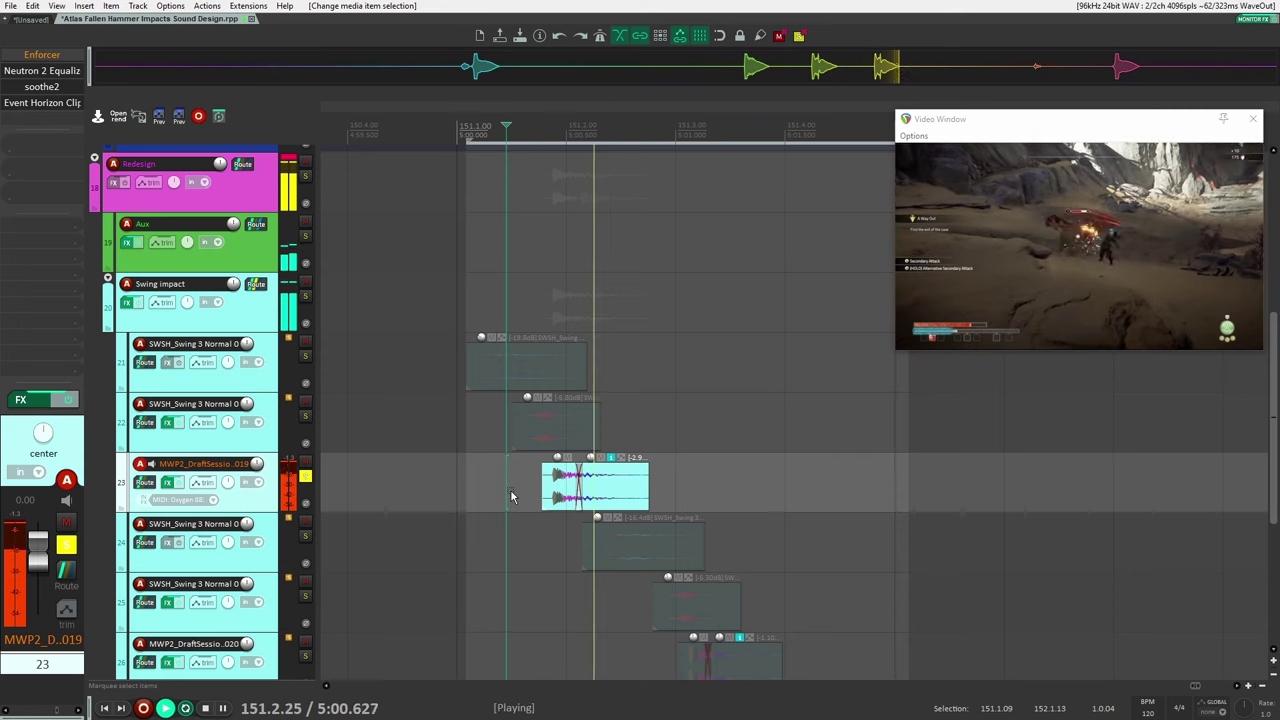
{"action": "key", "text": "space"}
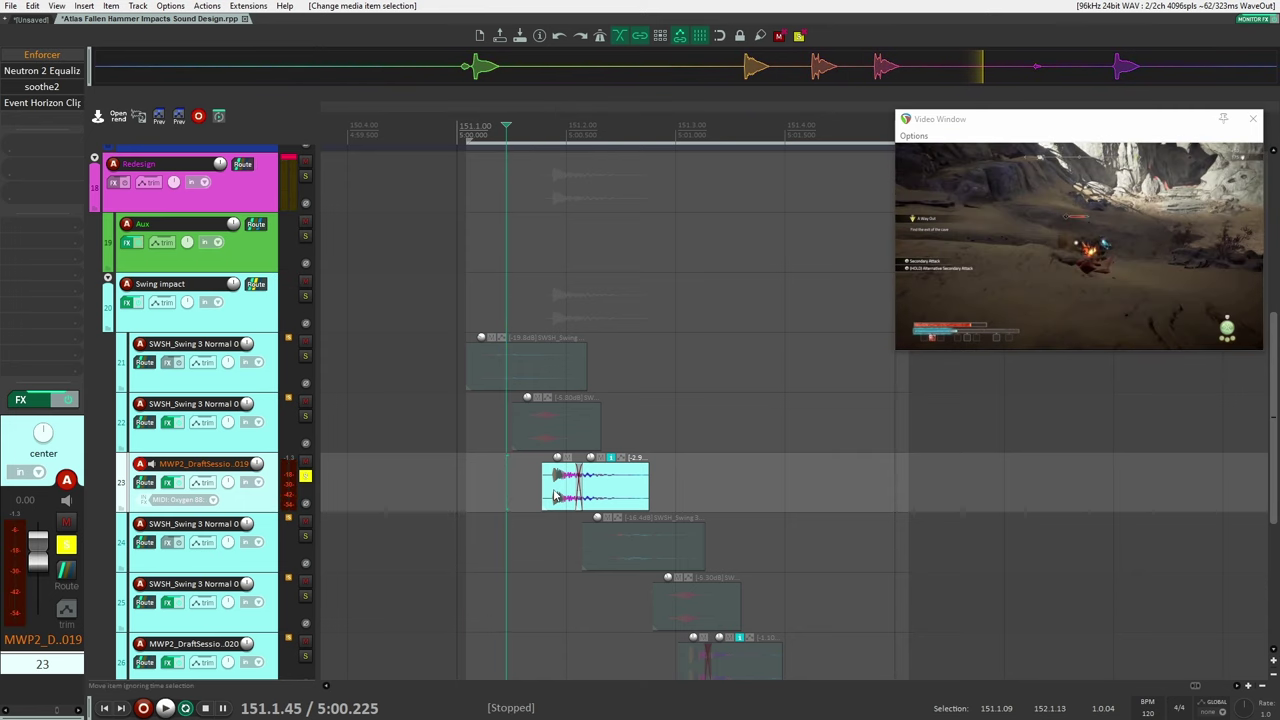
Place an uncut copy of the kick clip at 151.3.52 on the HitsNKick019 track and play it.
{"action": "left_click_drag", "start_coordinate": [555, 487], "coordinate": [846, 484]}
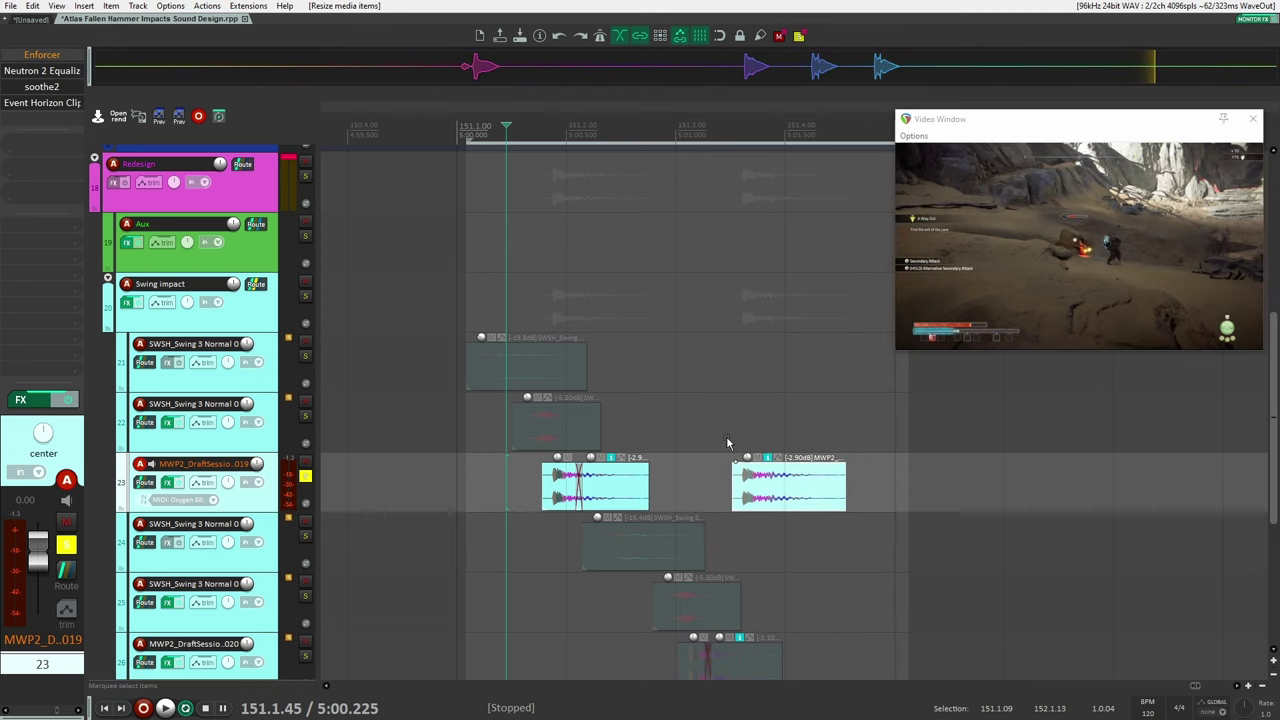
{"action": "left_click", "coordinate": [727, 443]}
{"action": "key", "text": "space"}
{"action": "key", "text": "space"}
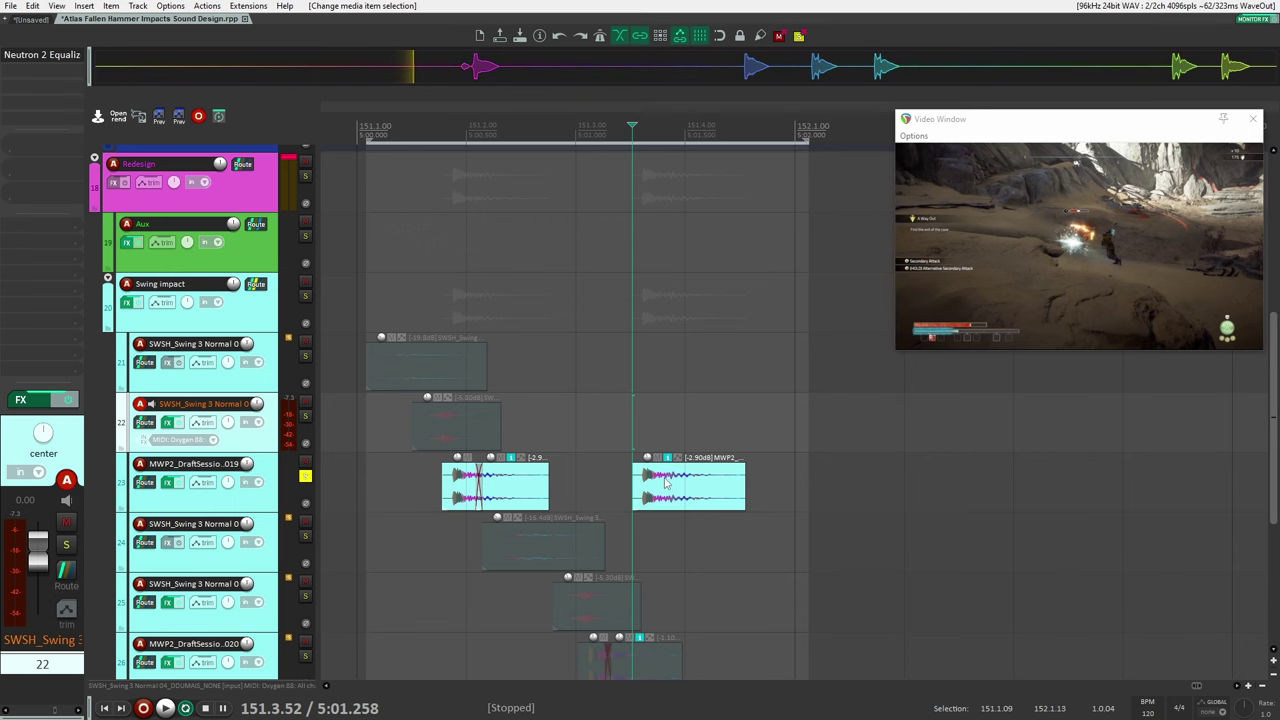
Split the copied kick clip at 151.3.87 and slide its tail earlier so it crossfades over the front part.
{"action": "left_click", "coordinate": [670, 484]}
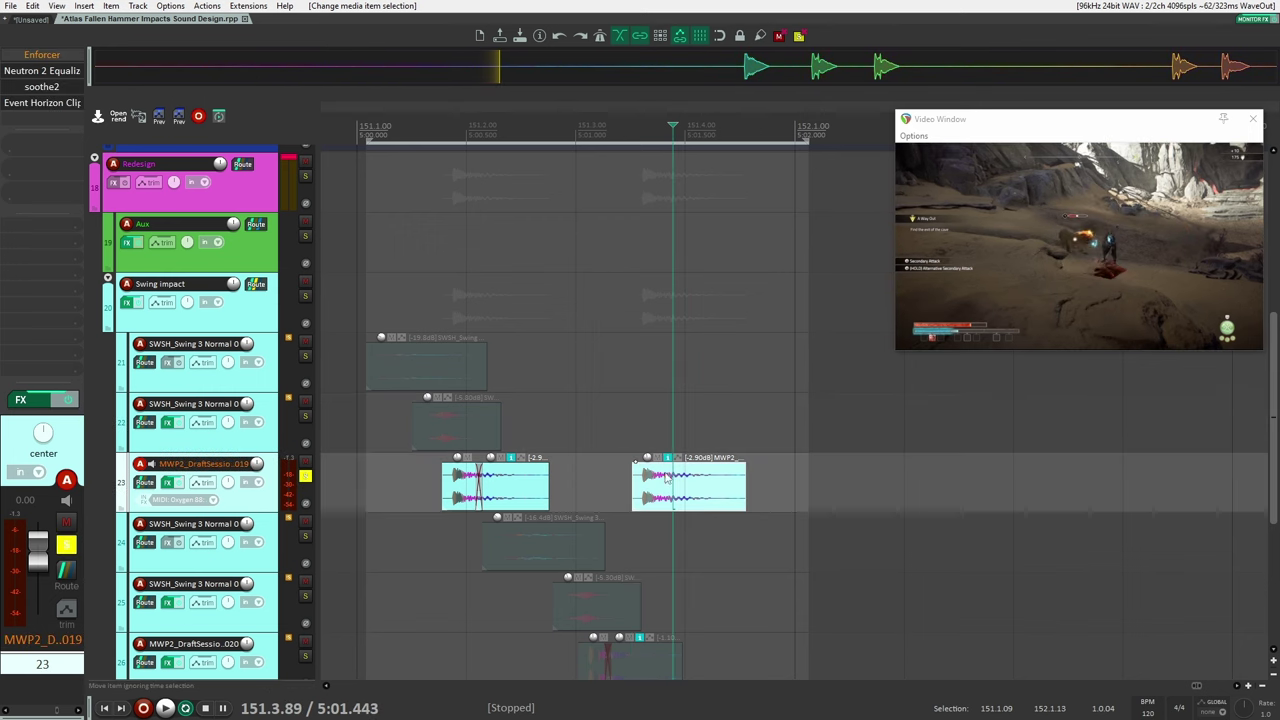
{"action": "scroll", "coordinate": [670, 486], "scroll_direction": "up", "scroll_amount": 4}
{"action": "scroll", "coordinate": [672, 486], "scroll_direction": "up", "scroll_amount": 1}
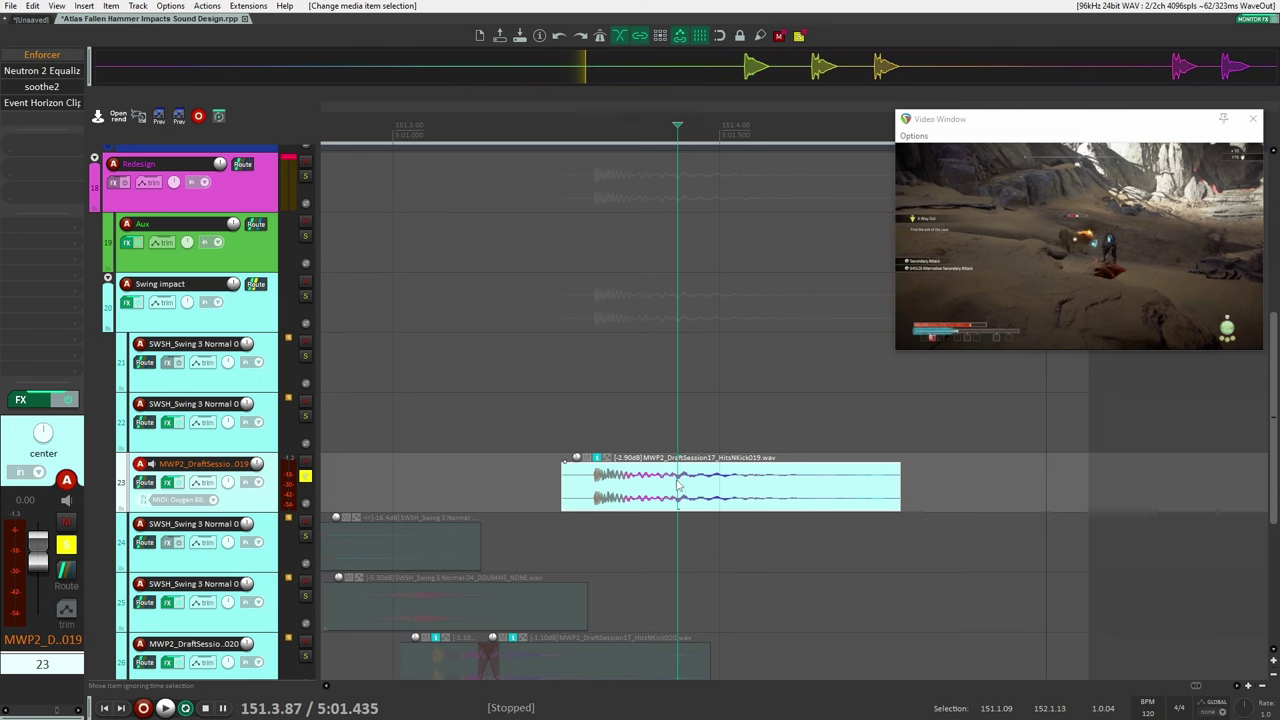
{"action": "key", "text": "s"}
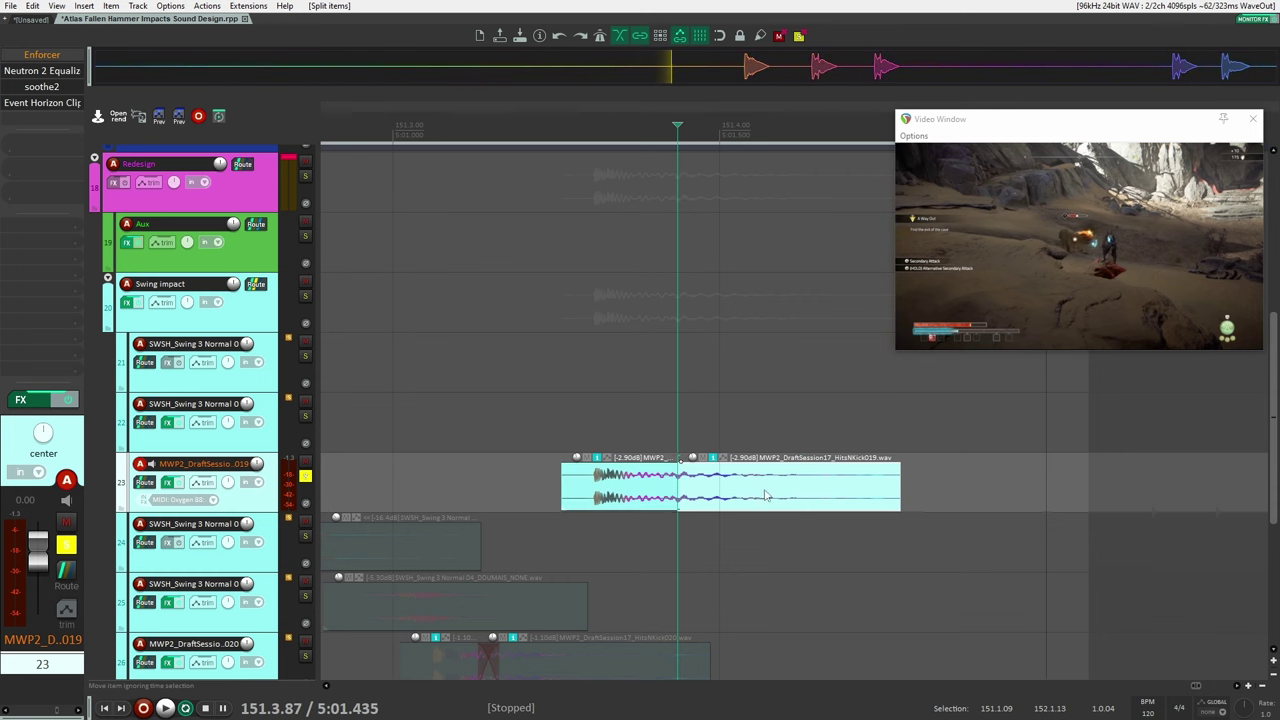
{"action": "left_click_drag", "start_coordinate": [766, 495], "coordinate": [733, 496]}
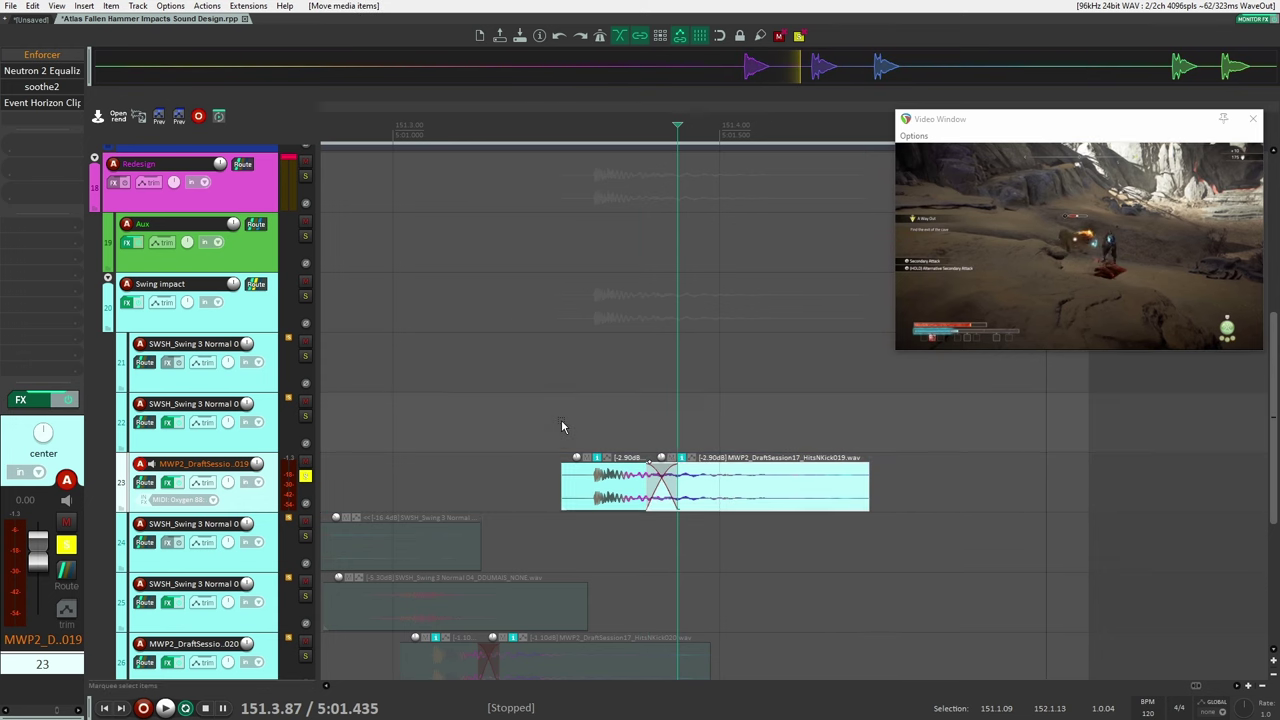
Audition the shortened, crossfaded kick copy from 151.3.52.
{"action": "left_click", "coordinate": [558, 421]}
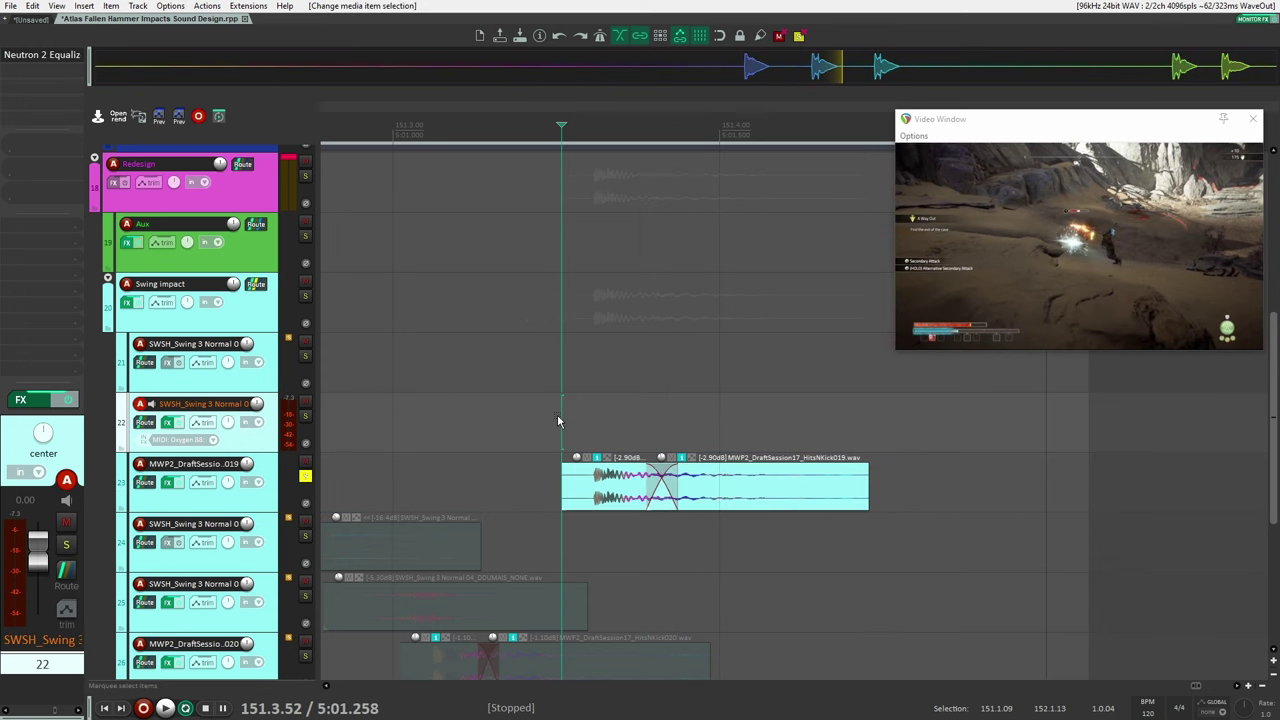
{"action": "key", "text": "space"}
{"action": "key", "text": "space"}
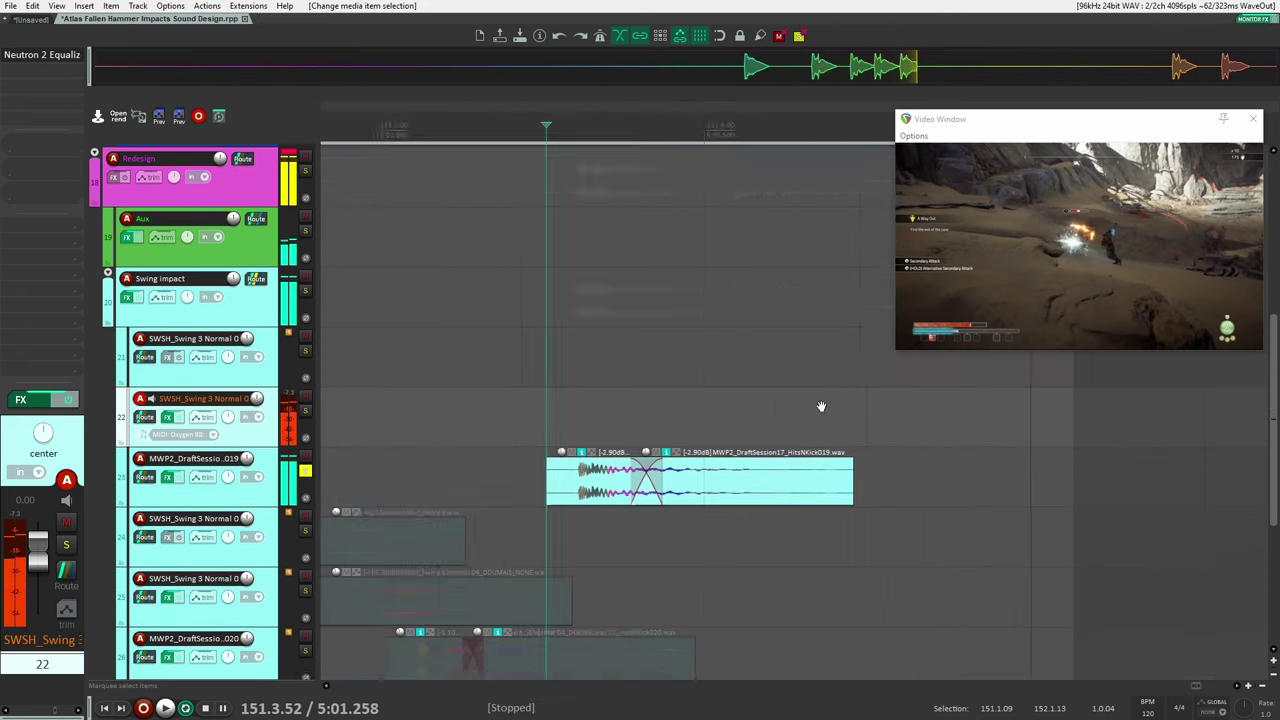
Delete both parts of the copied kick clip and clear the solo on the HitsNKick019 track.
{"action": "left_click_drag", "start_coordinate": [821, 406], "coordinate": [961, 394]}
{"action": "scroll", "coordinate": [762, 416], "scroll_direction": "down", "scroll_amount": 3}
{"action": "left_click_drag", "start_coordinate": [757, 380], "coordinate": [834, 468]}
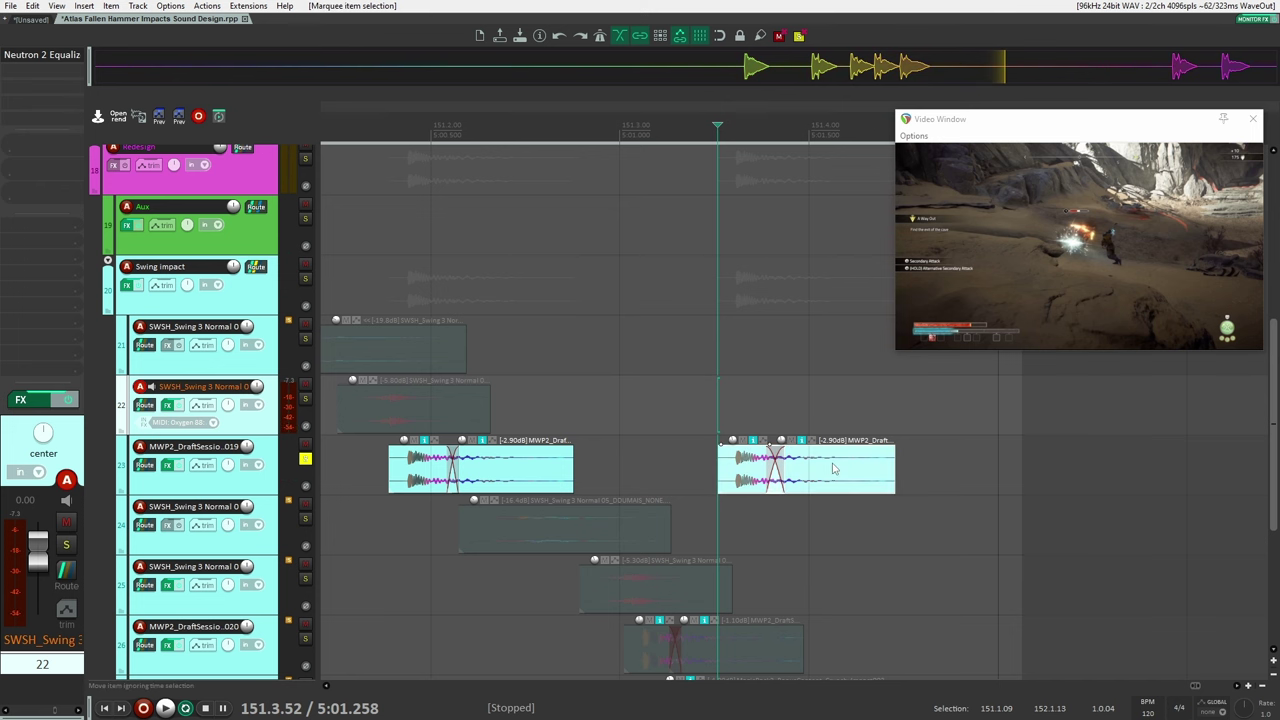
{"action": "key", "text": "Delete"}
{"action": "left_click", "coordinate": [305, 459]}
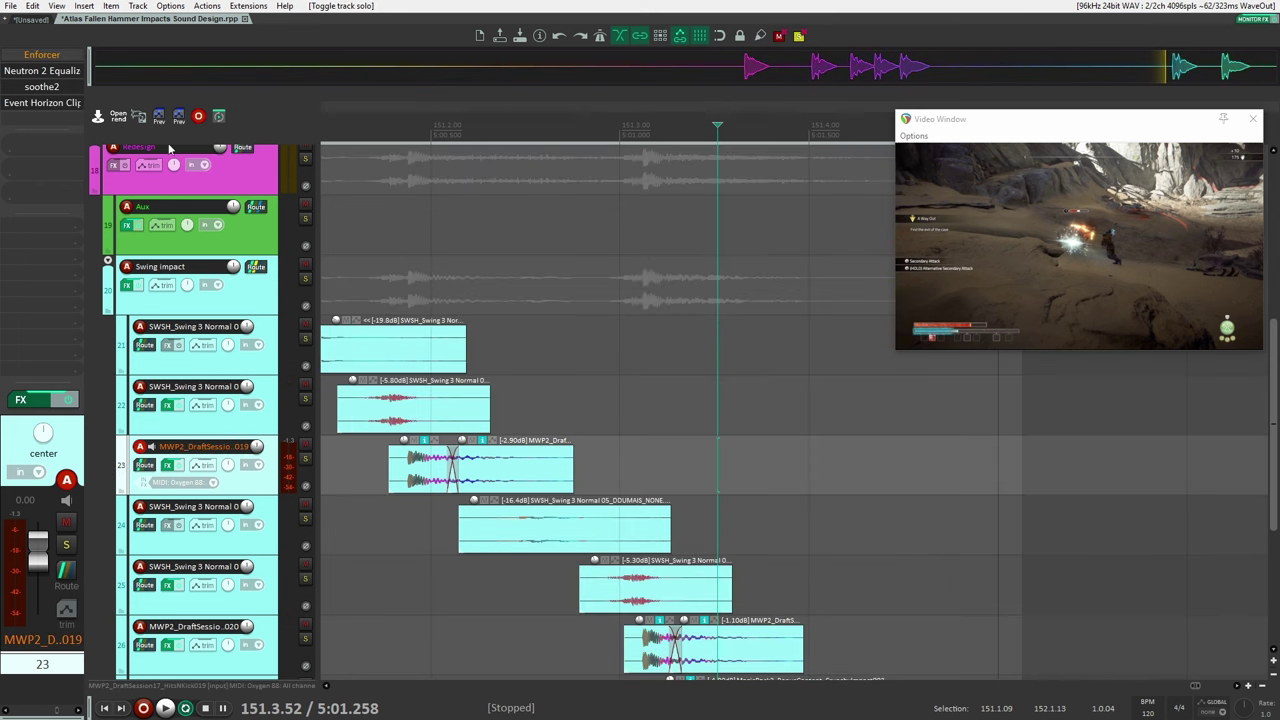
Examine the Neutron 2 Equalizer and soothe2 settings on the HitsNKick019 track, closing each plugin window.
{"action": "left_click", "coordinate": [71, 75]}
{"action": "left_click_drag", "start_coordinate": [366, 55], "coordinate": [626, 48]}
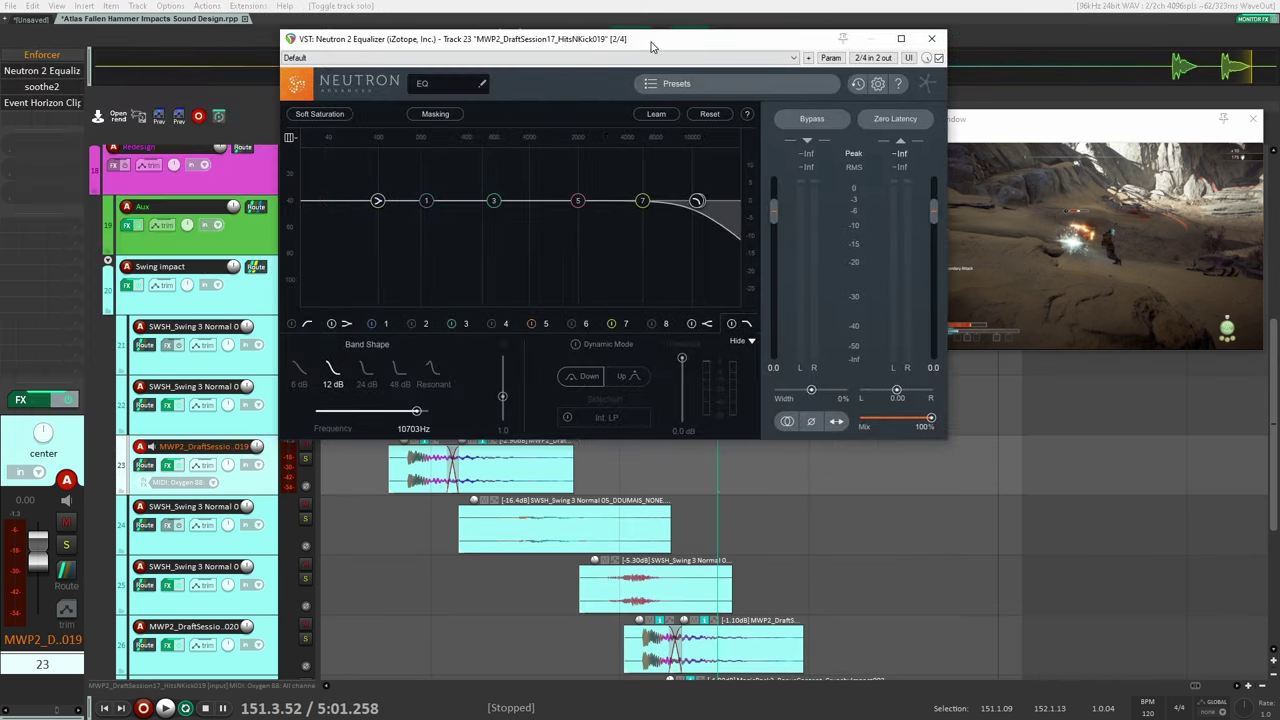
{"action": "left_click", "coordinate": [932, 40]}
{"action": "left_click", "coordinate": [42, 86]}
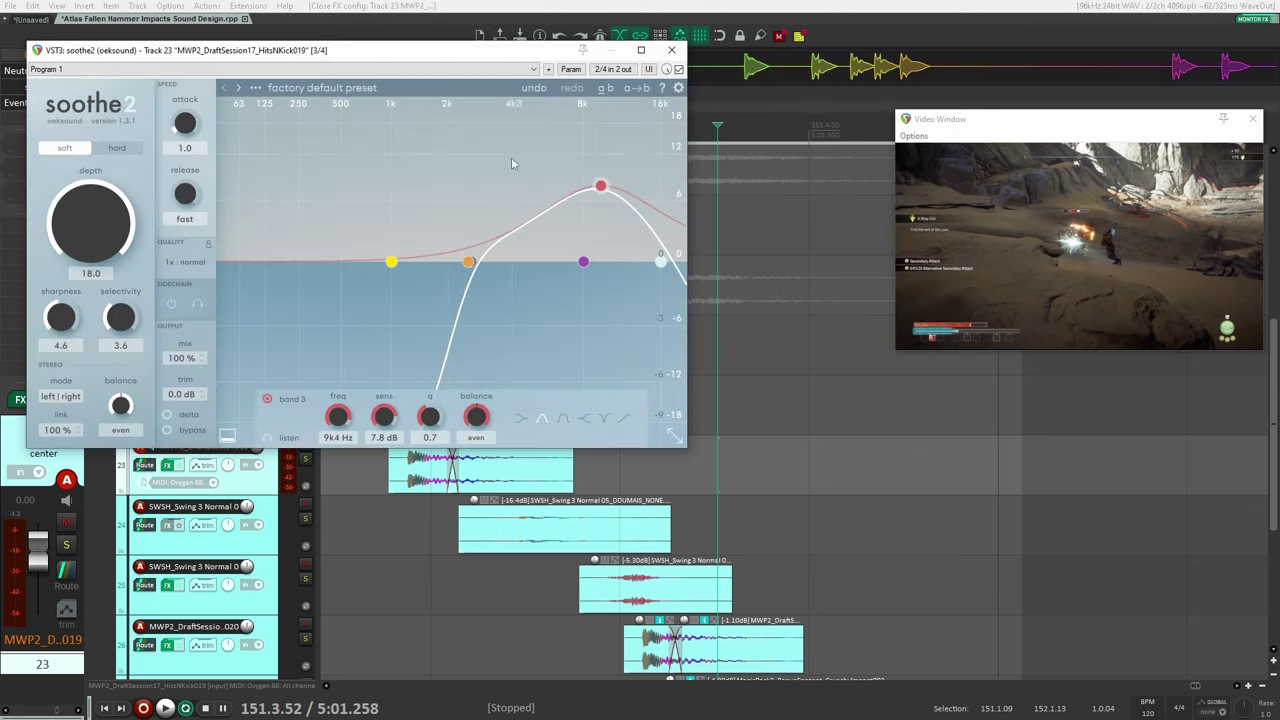
{"action": "left_click", "coordinate": [674, 50]}
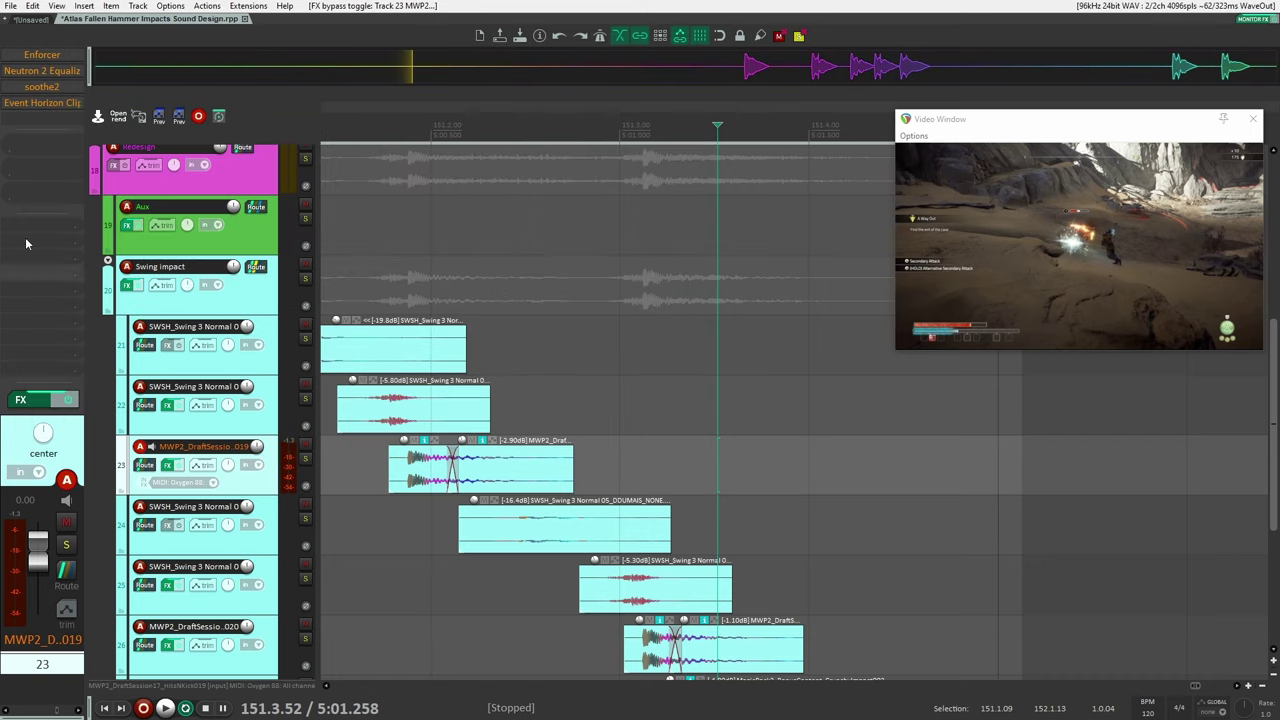
With all plugins on the HitsNKick019 track bypassed, solo it and play from just before the kick clip.
{"action": "left_click", "coordinate": [378, 478]}
{"action": "left_click", "coordinate": [305, 459]}
{"action": "key", "text": "space"}
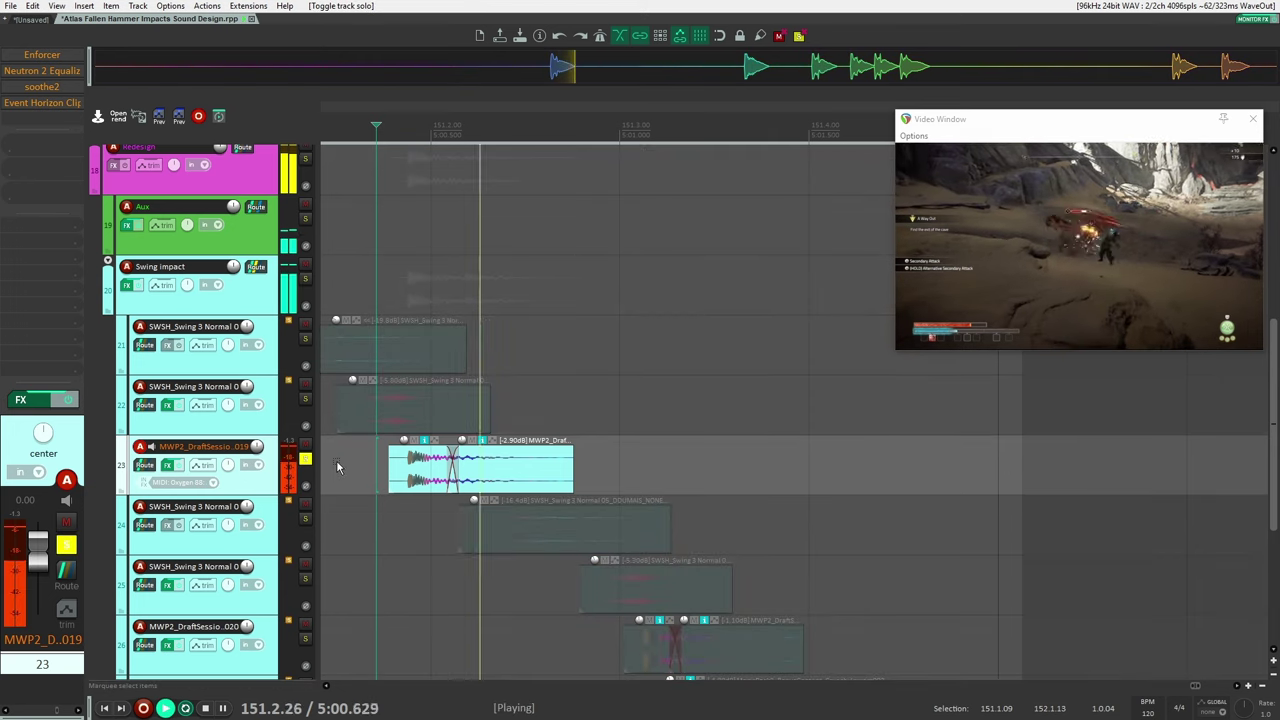
Replay the soloed HitsNKick019 kick several times from 151.1.71 with all its plugins bypassed.
{"action": "key", "text": "space"}
{"action": "key", "text": "space"}
{"action": "key", "text": "space"}
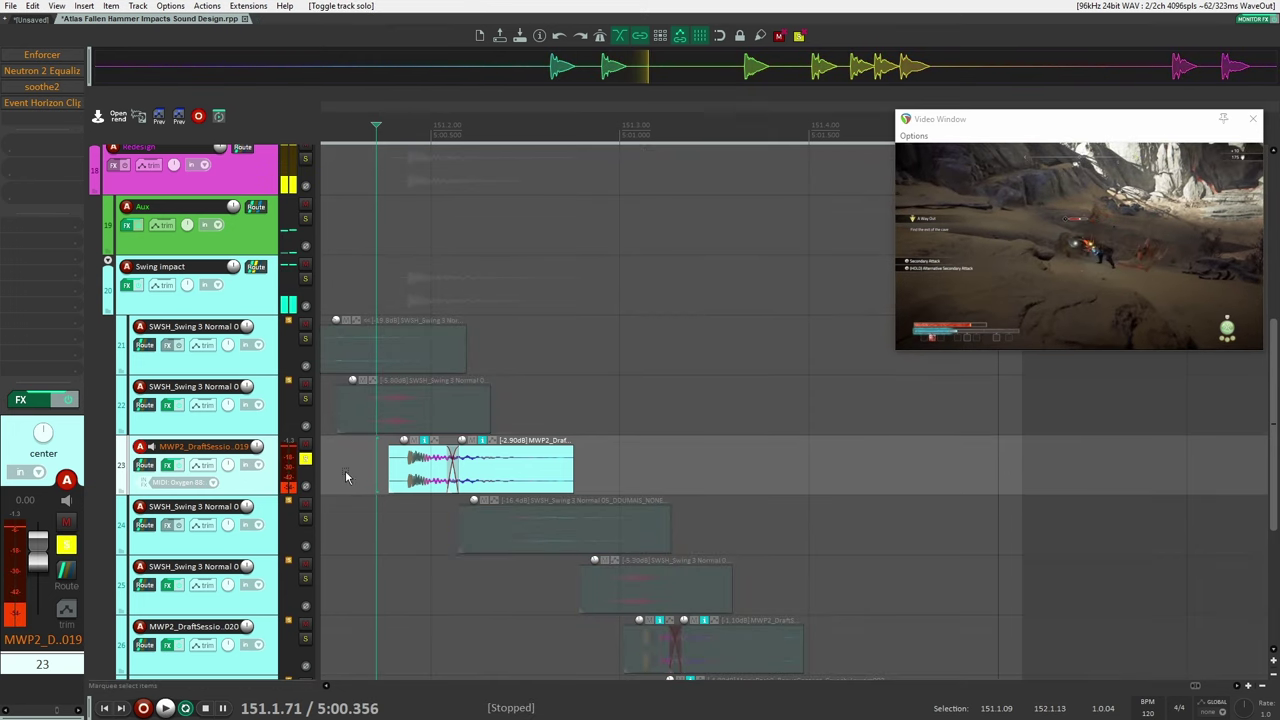
{"action": "key", "text": "space"}
{"action": "key", "text": "space"}
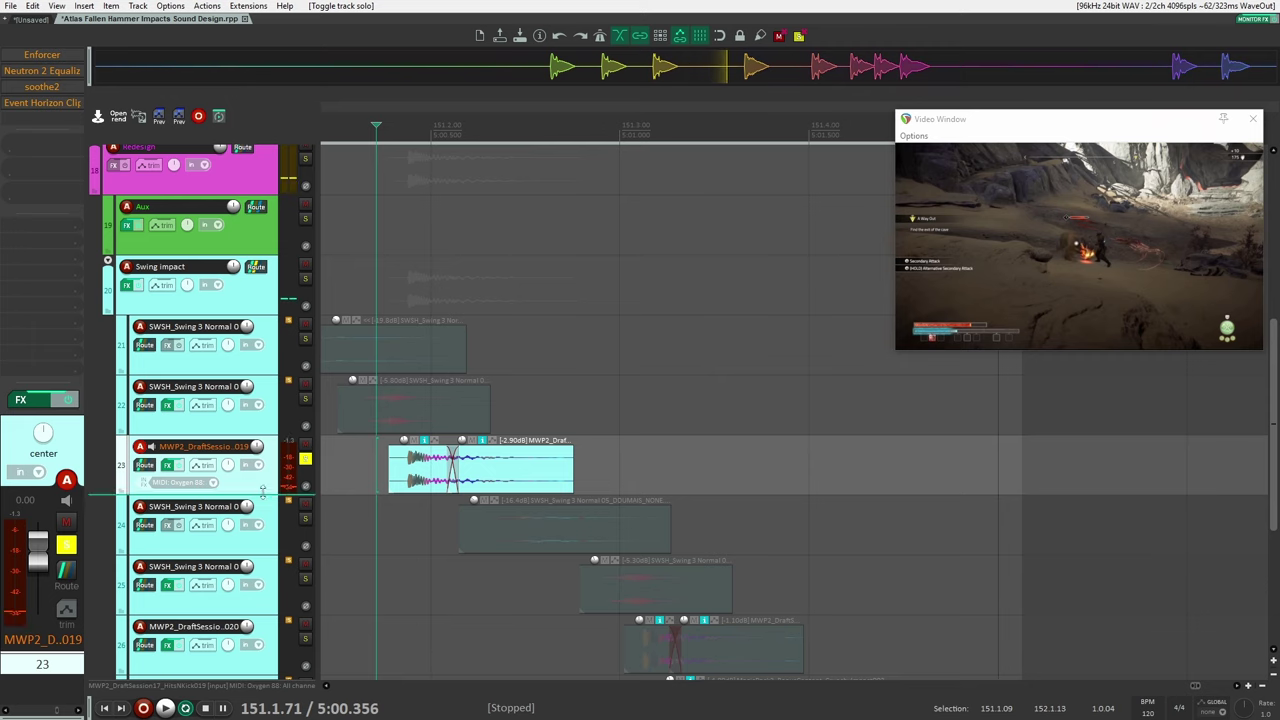
Re-enable Enforcer, Neutron 2 Equalizer, soothe2 and Event Horizon Clipper one by one on the HitsNKick019 track, auditioning the kick after each.
{"action": "left_click_drag", "start_coordinate": [443, 345], "coordinate": [613, 327]}
{"action": "left_click", "coordinate": [48, 55], "text": "shift"}
{"action": "key", "text": "space"}
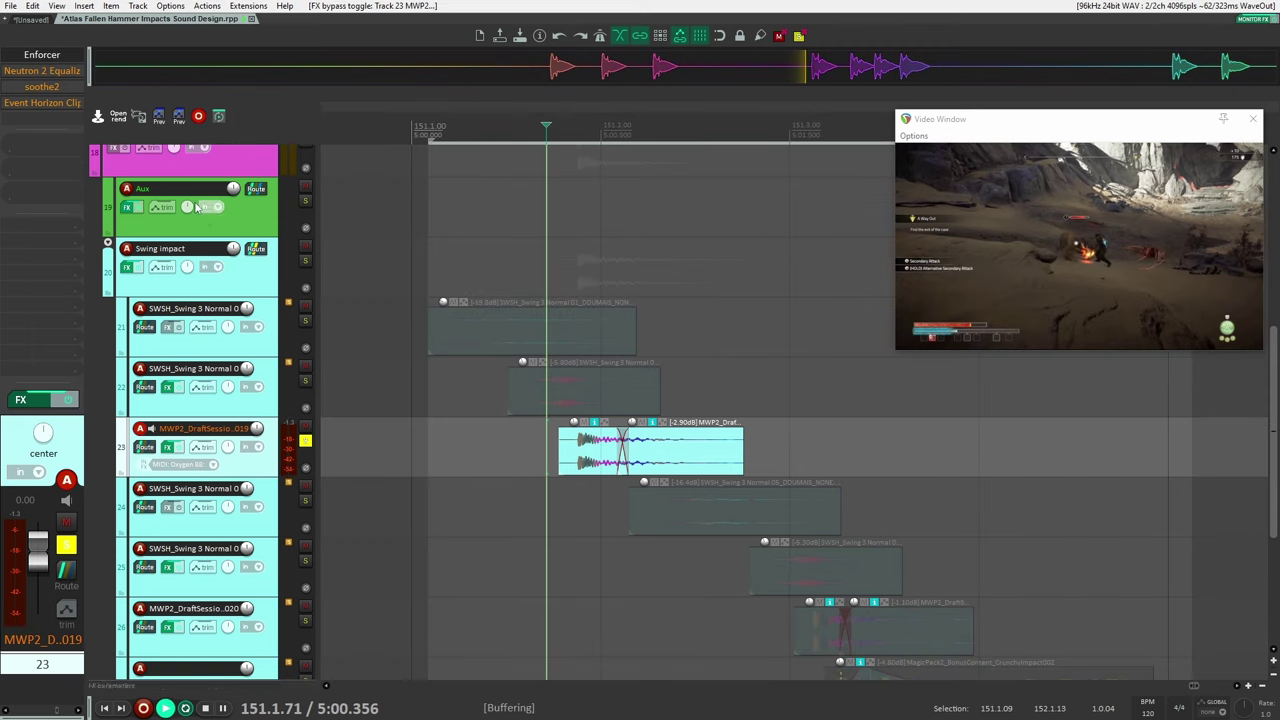
{"action": "key", "text": "space"}
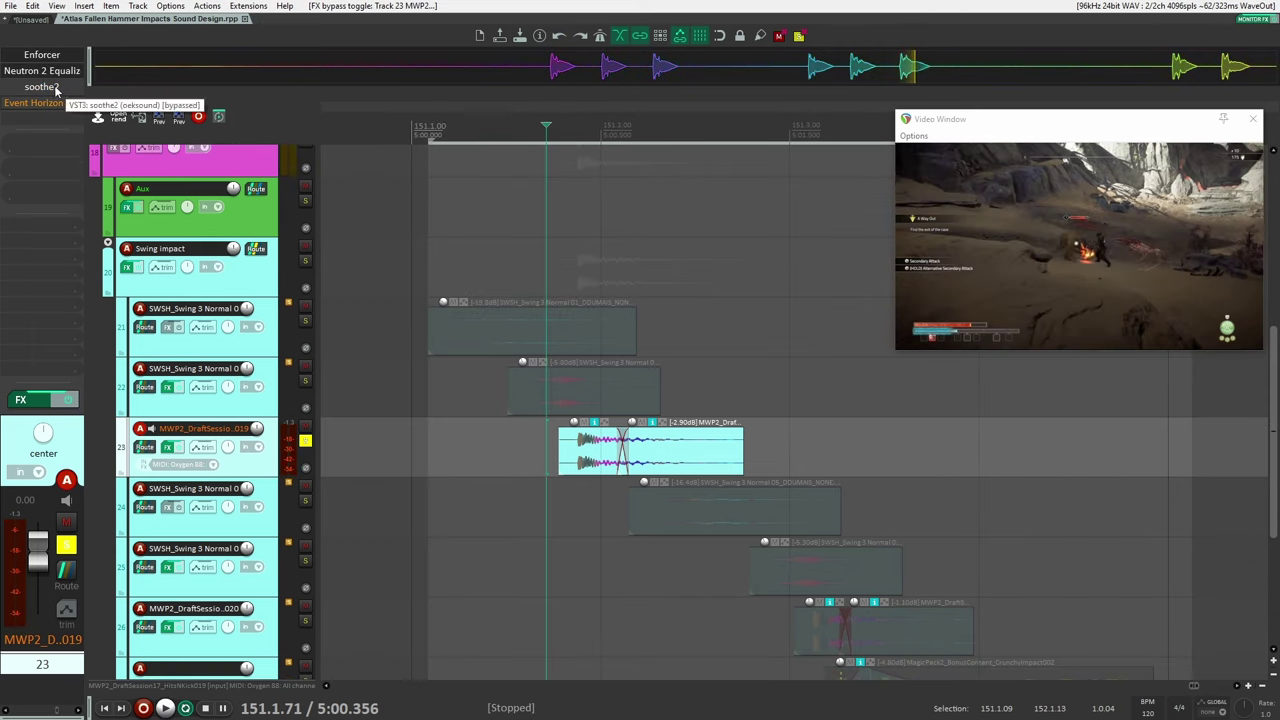
{"action": "key", "text": "space"}
{"action": "key", "text": "space"}
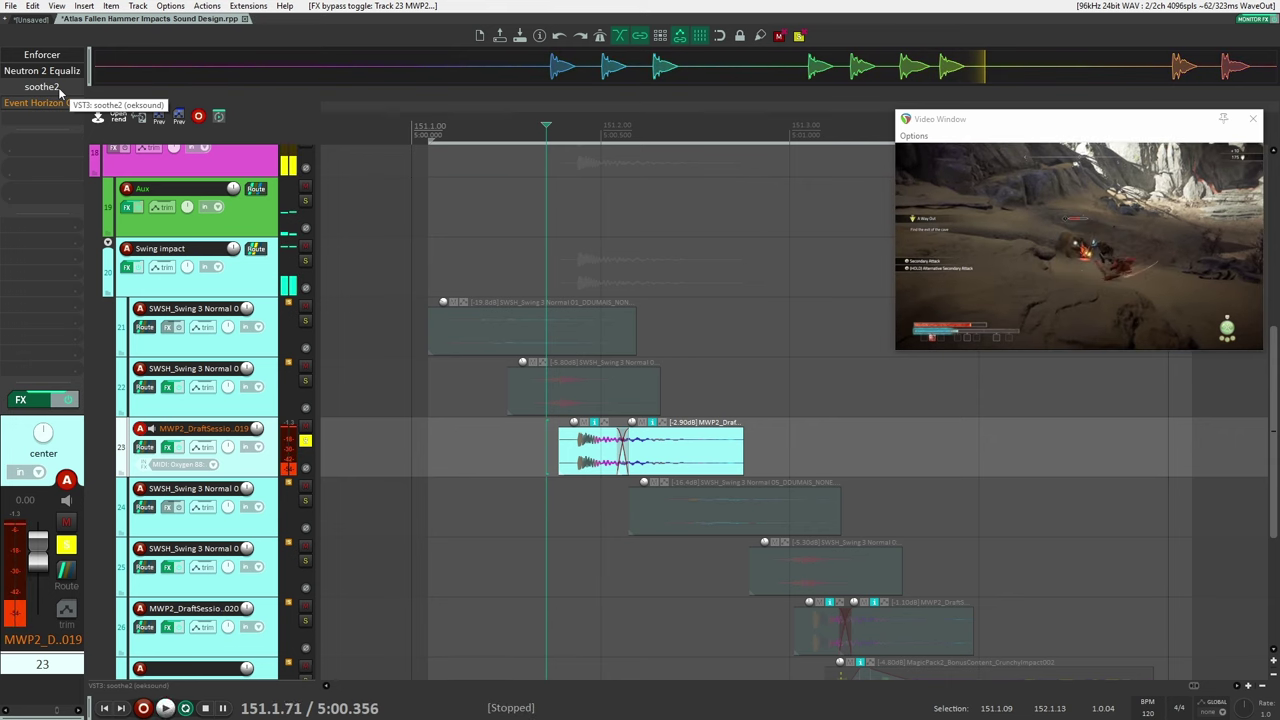
{"action": "key", "text": "space"}
{"action": "key", "text": "space"}
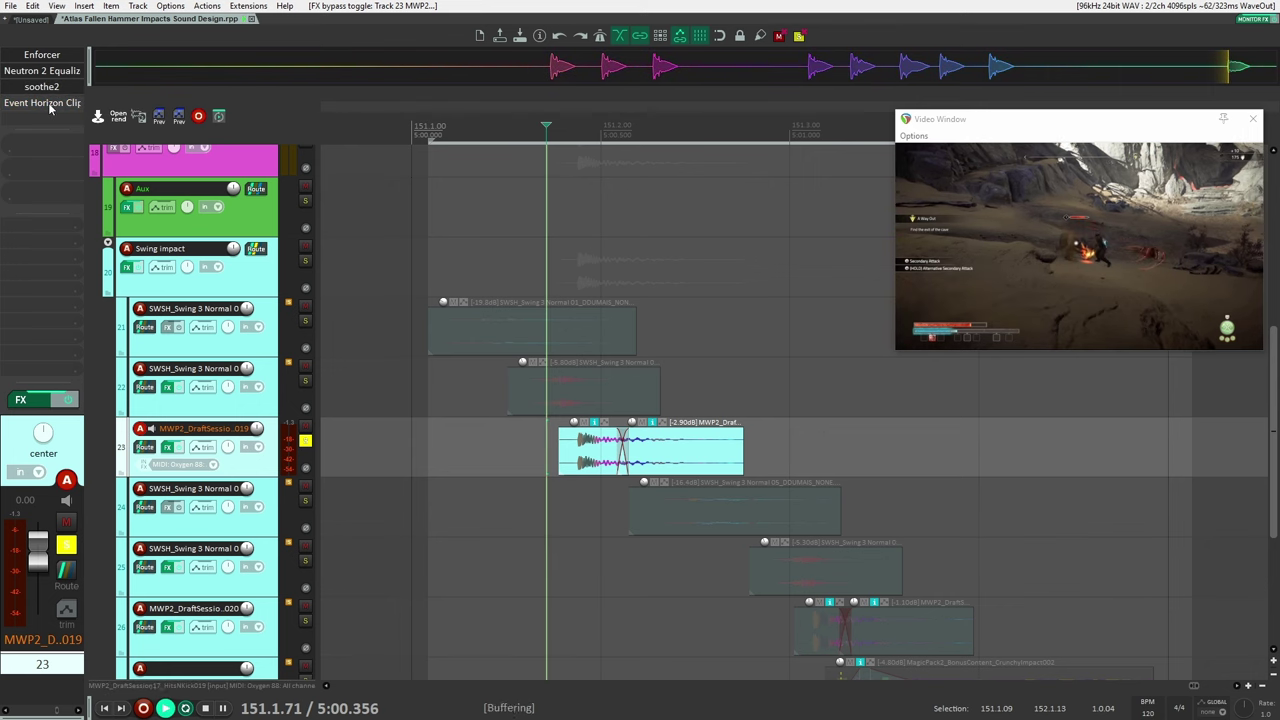
{"action": "key", "text": "space"}
{"action": "key", "text": "space"}
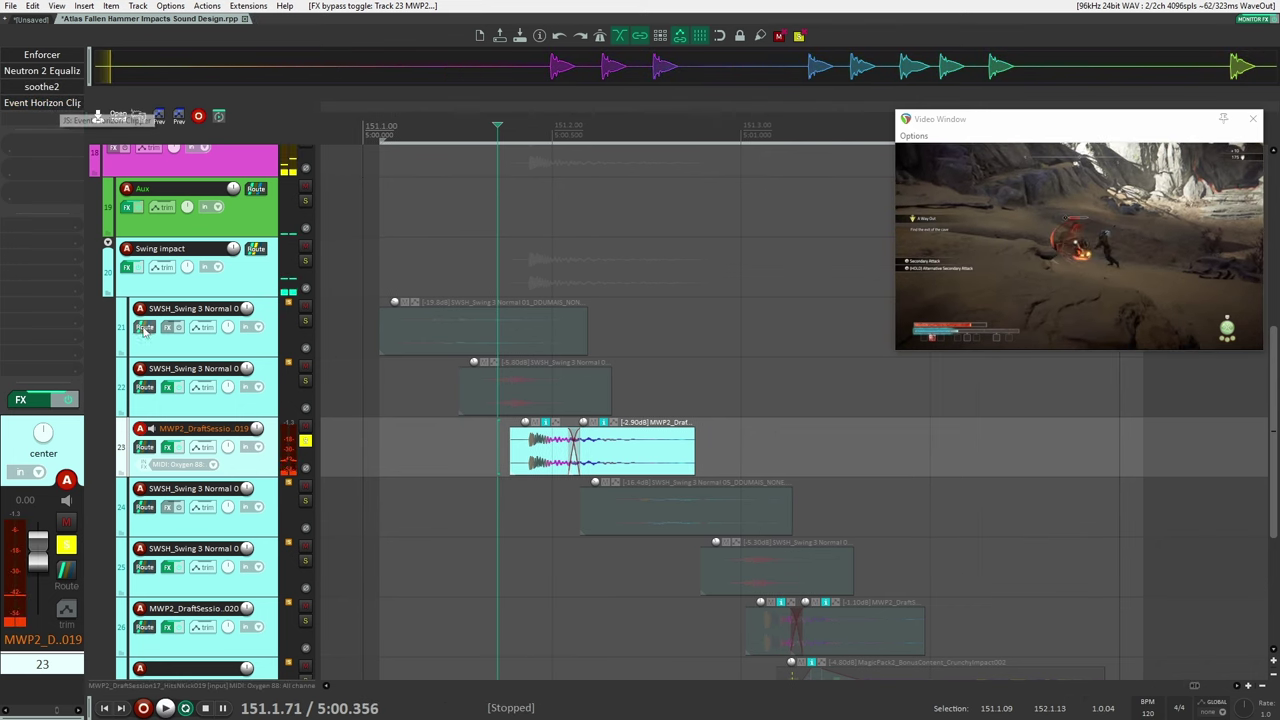
Examine the Event Horizon Clipper settings on the HitsNKick019 track while auditioning the kick, close the plugin window and clear the track's solo.
{"action": "left_click", "coordinate": [42, 106]}
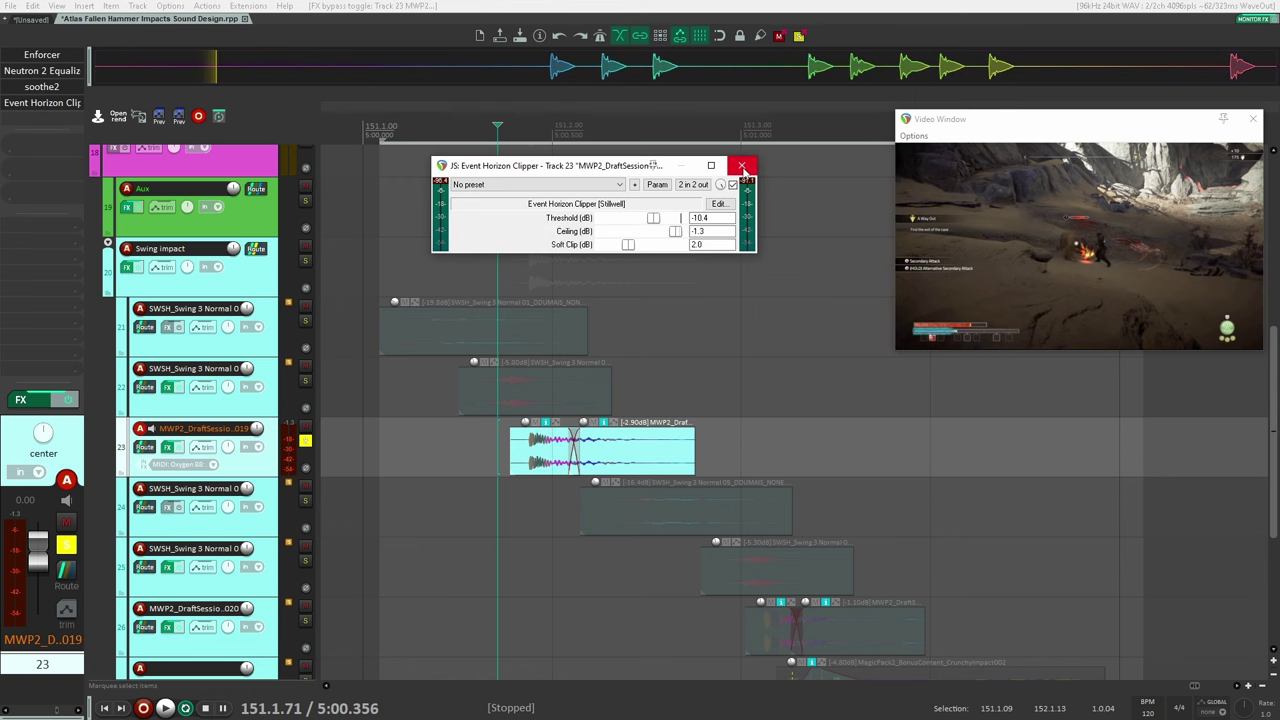
{"action": "key", "text": "space"}
{"action": "key", "text": "space"}
{"action": "left_click", "coordinate": [742, 165]}
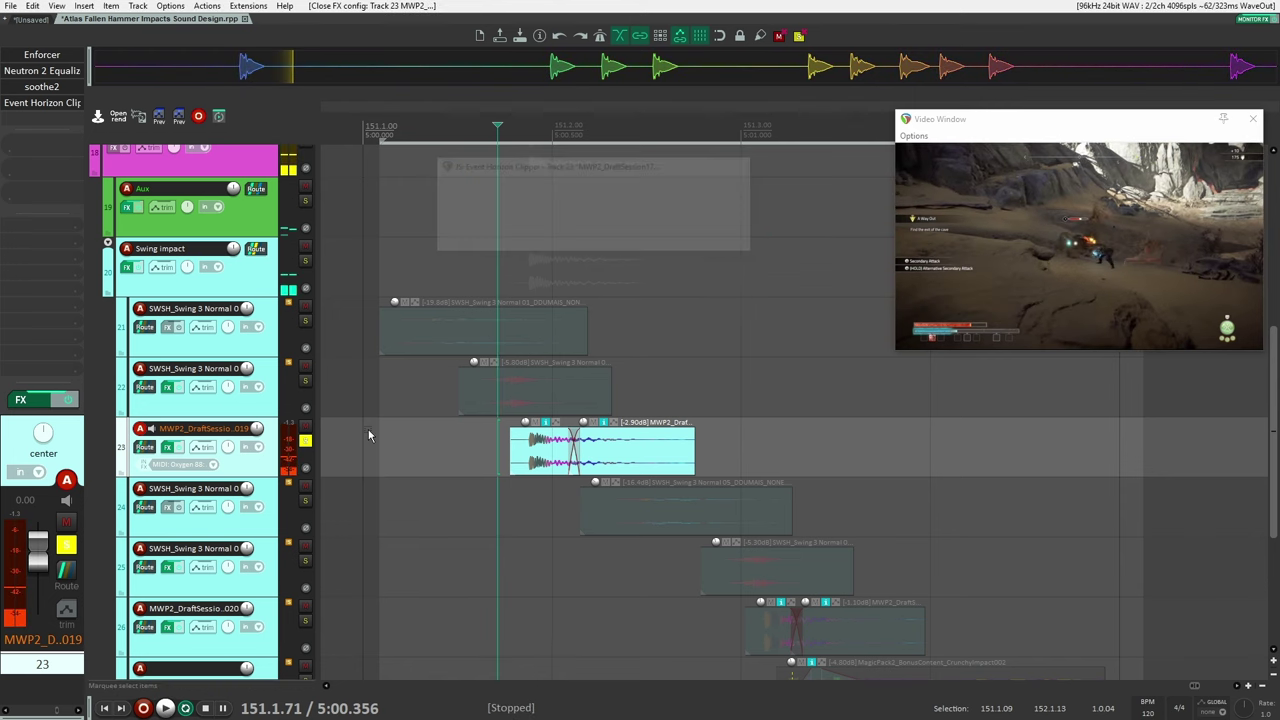
{"action": "left_click", "coordinate": [306, 441]}
Solo the HitsNKick020 track and audition its crossfaded kick clip from 151.1.71.
{"action": "scroll", "coordinate": [506, 414], "scroll_direction": "down", "scroll_amount": 4}
{"action": "scroll", "coordinate": [583, 420], "scroll_direction": "up", "scroll_amount": 1}
{"action": "left_click_drag", "start_coordinate": [614, 420], "coordinate": [420, 437]}
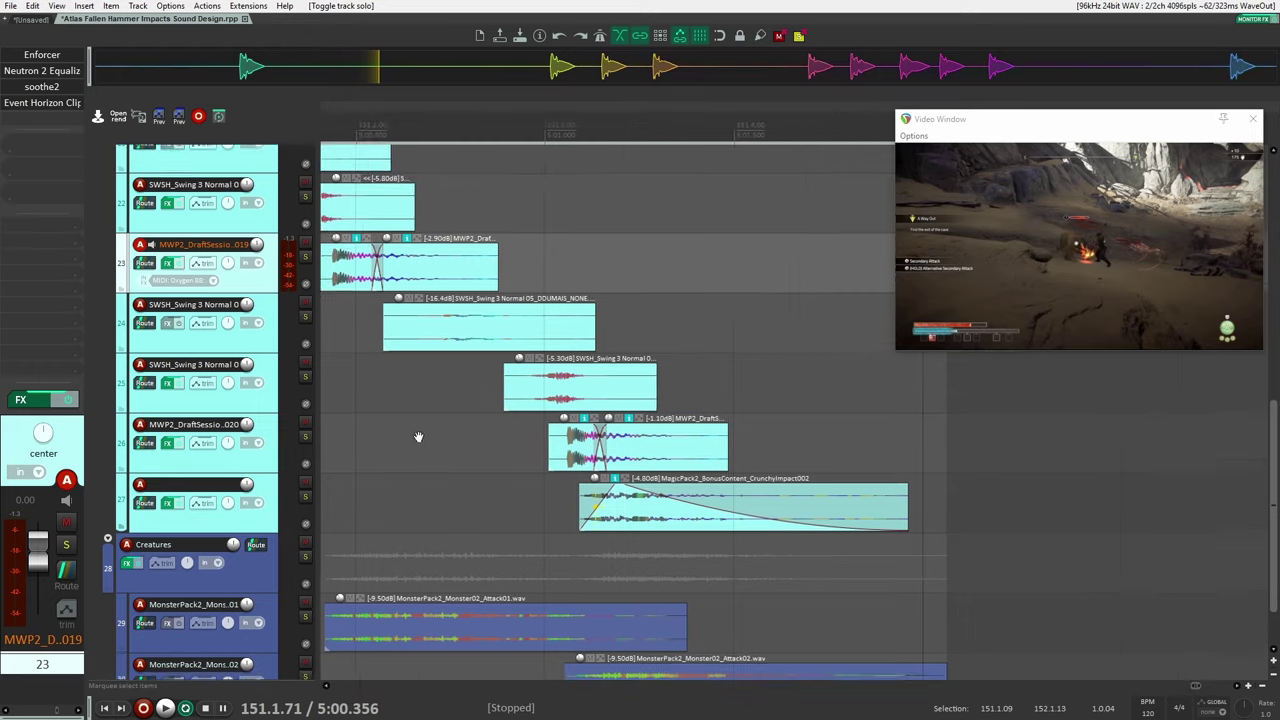
{"action": "left_click", "coordinate": [250, 470]}
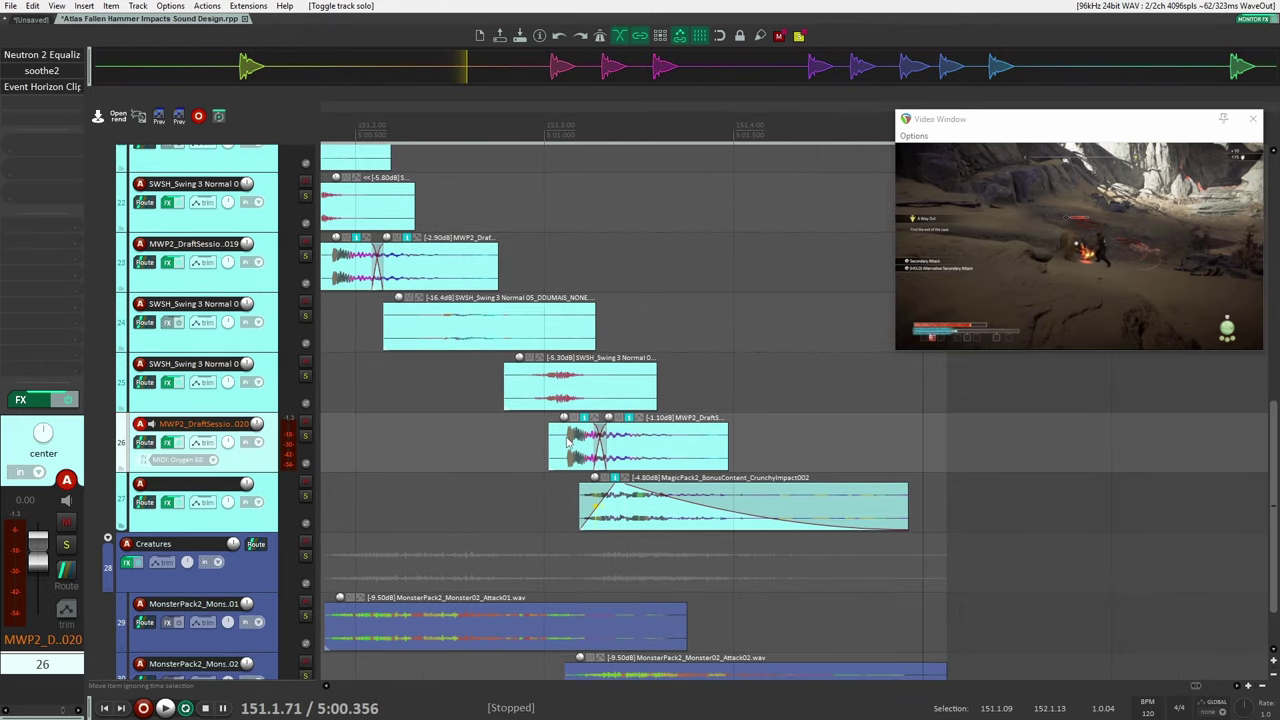
{"action": "left_click_drag", "start_coordinate": [527, 445], "coordinate": [725, 429]}
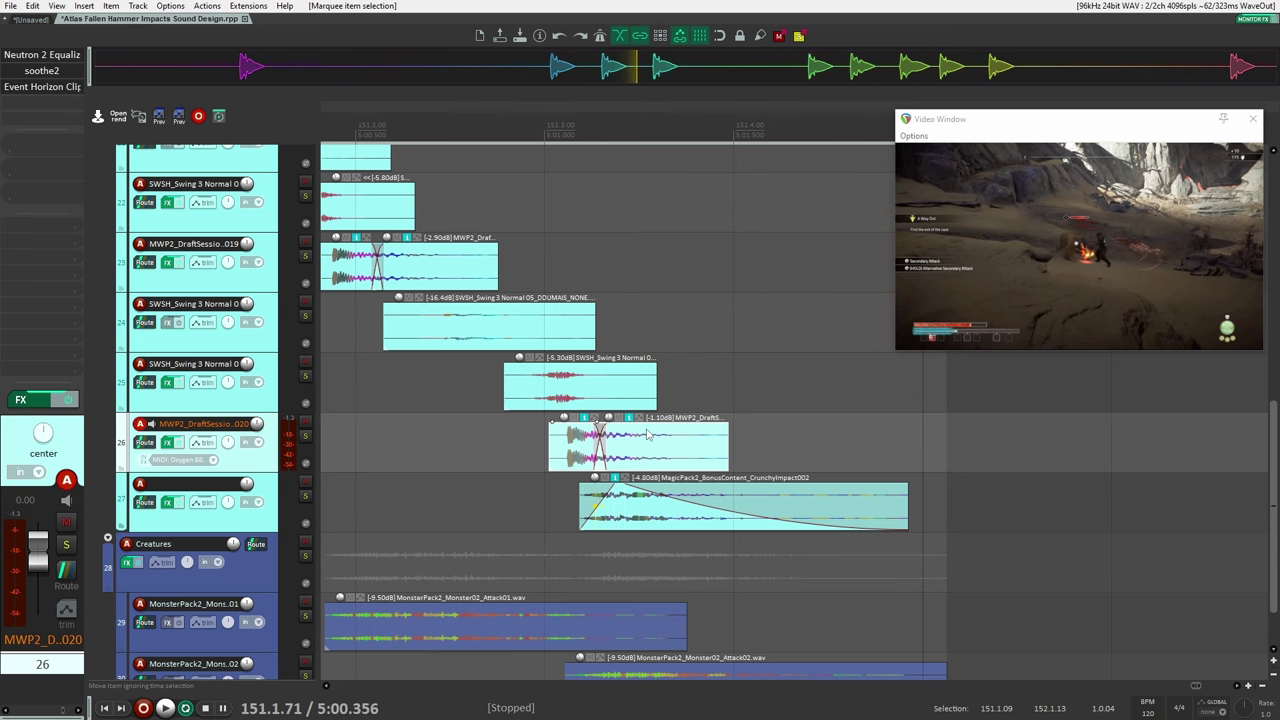
{"action": "left_click", "coordinate": [305, 437]}
{"action": "key", "text": "space"}
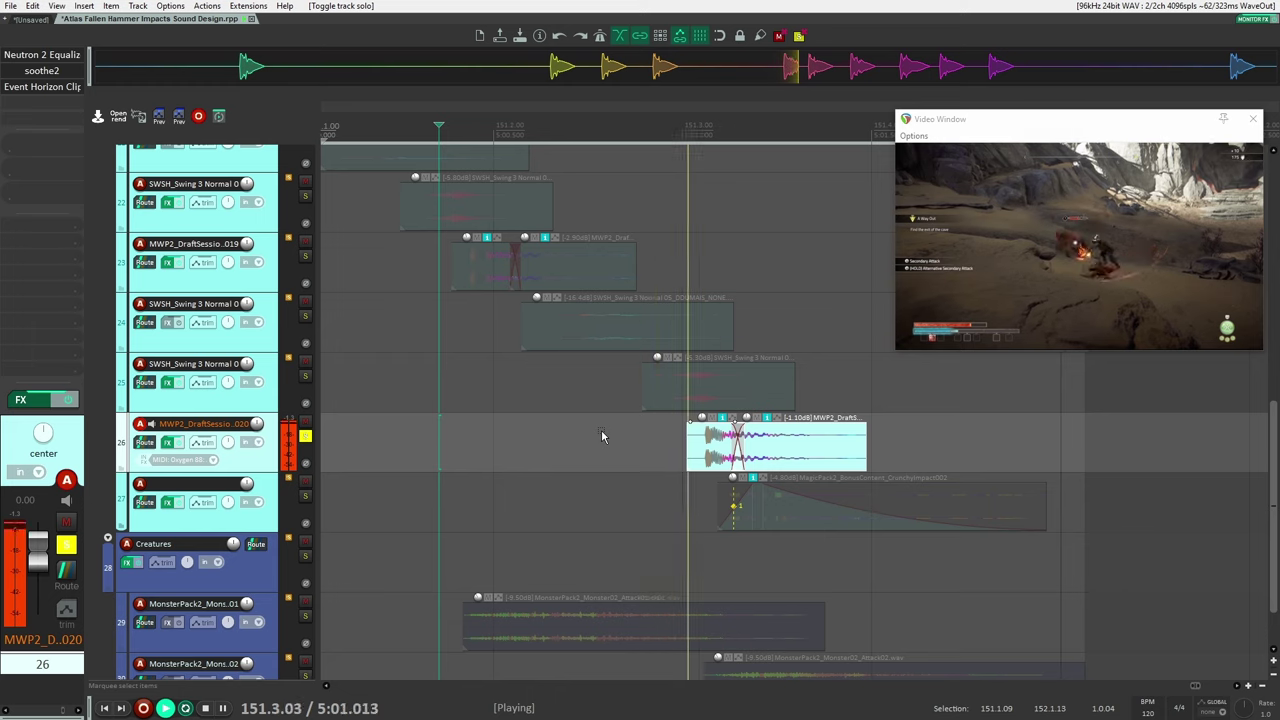
{"action": "key", "text": "space"}
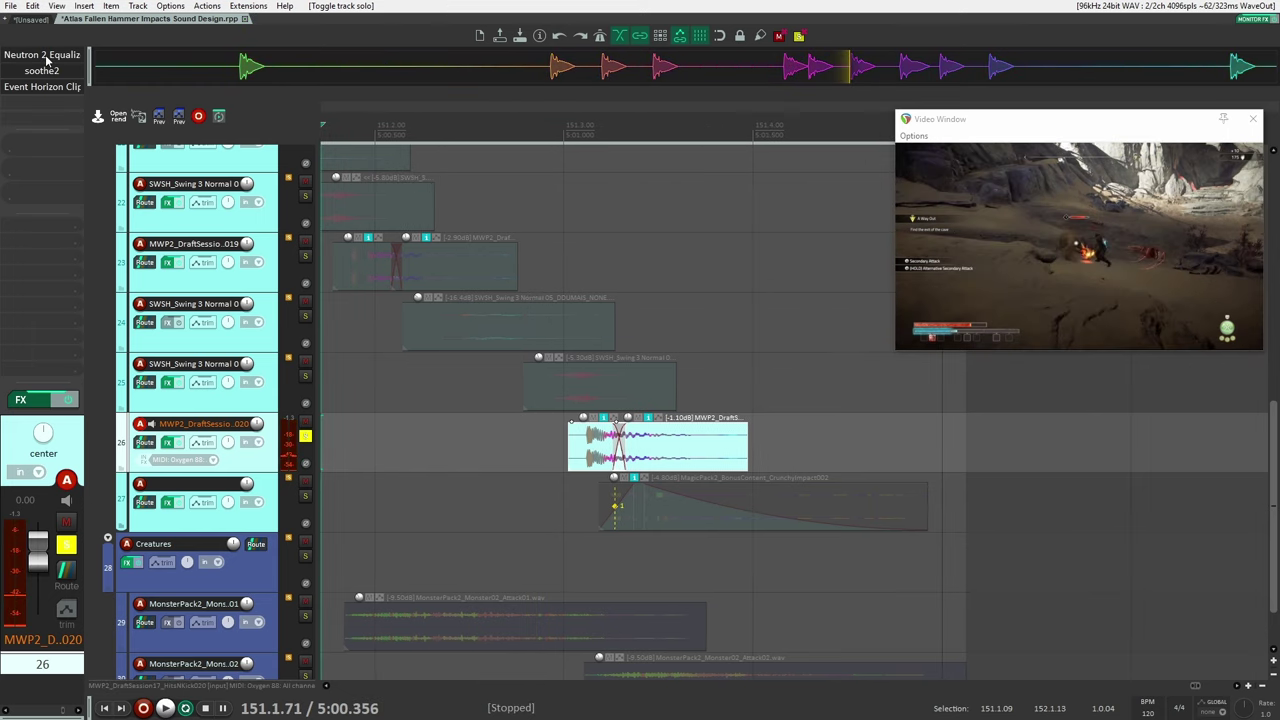
Examine Neutron 2 Equalizer, soothe2 and Event Horizon Clipper on the HitsNKick020 track, closing each window, and clear the track's solo.
{"action": "left_click", "coordinate": [46, 56]}
{"action": "left_click_drag", "start_coordinate": [255, 63], "coordinate": [571, 93]}
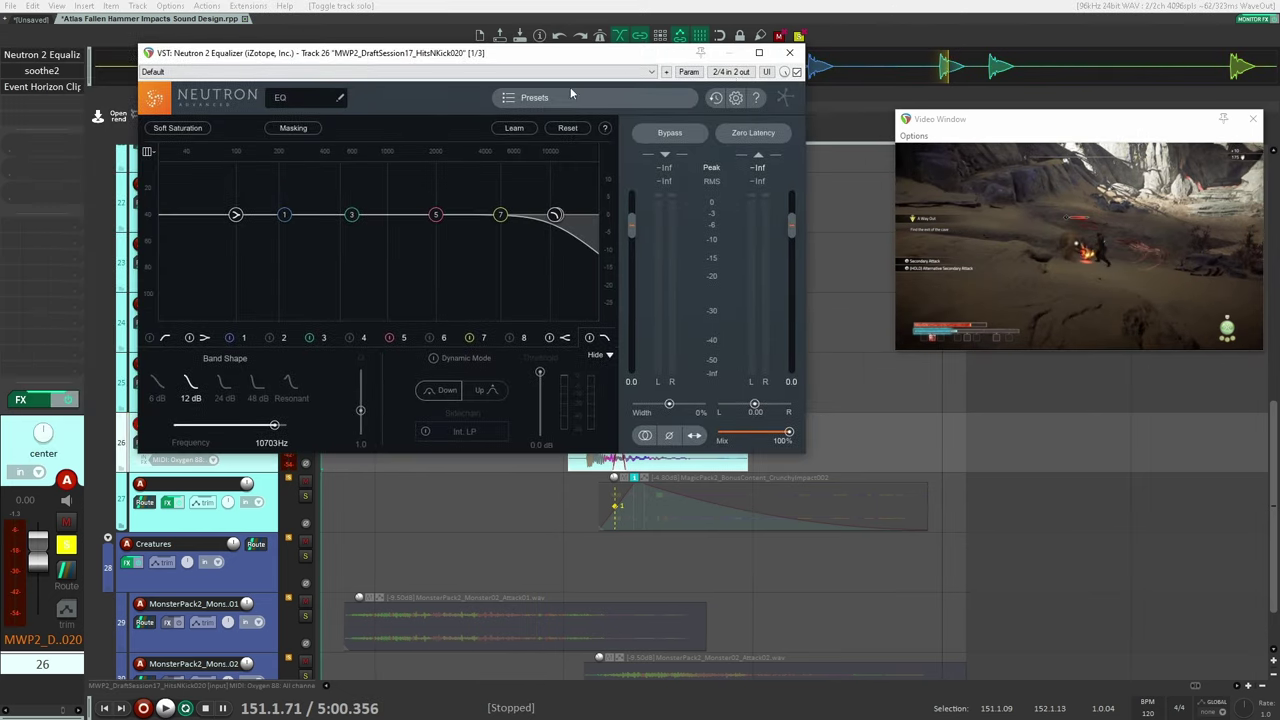
{"action": "left_click", "coordinate": [801, 56]}
{"action": "left_click", "coordinate": [52, 71]}
{"action": "left_click", "coordinate": [671, 52]}
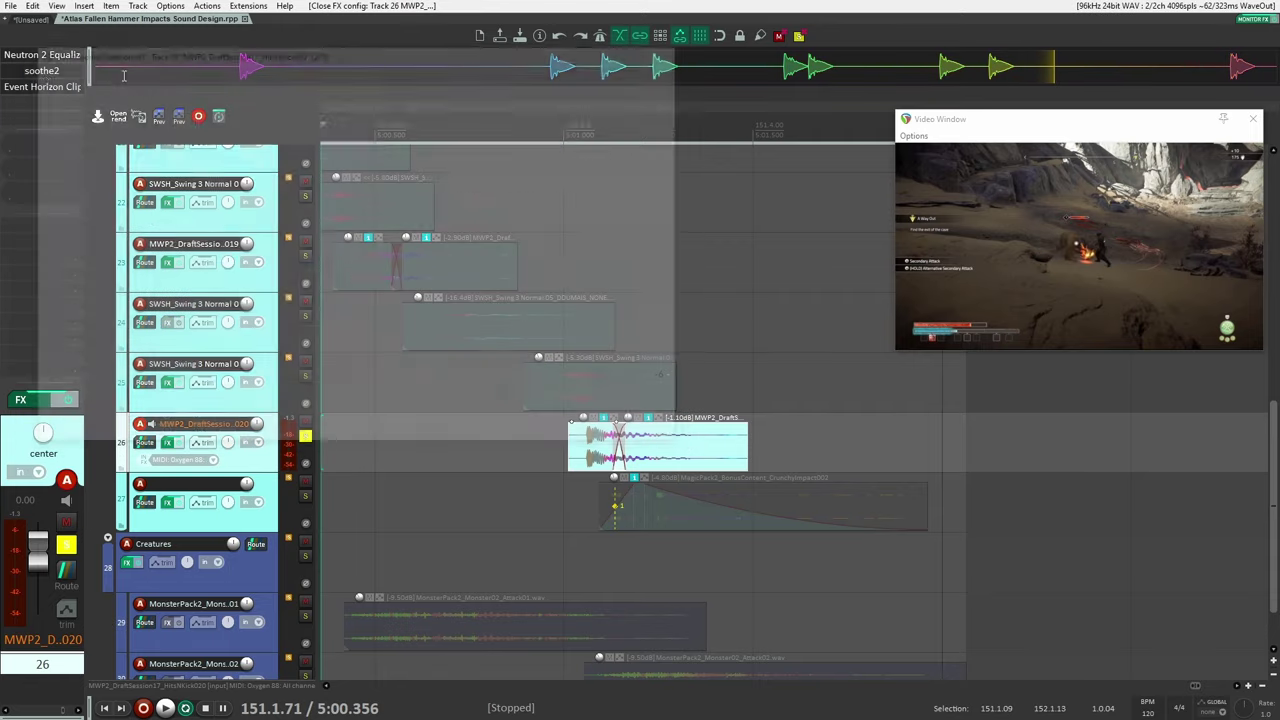
{"action": "left_click", "coordinate": [45, 87]}
{"action": "left_click", "coordinate": [341, 51]}
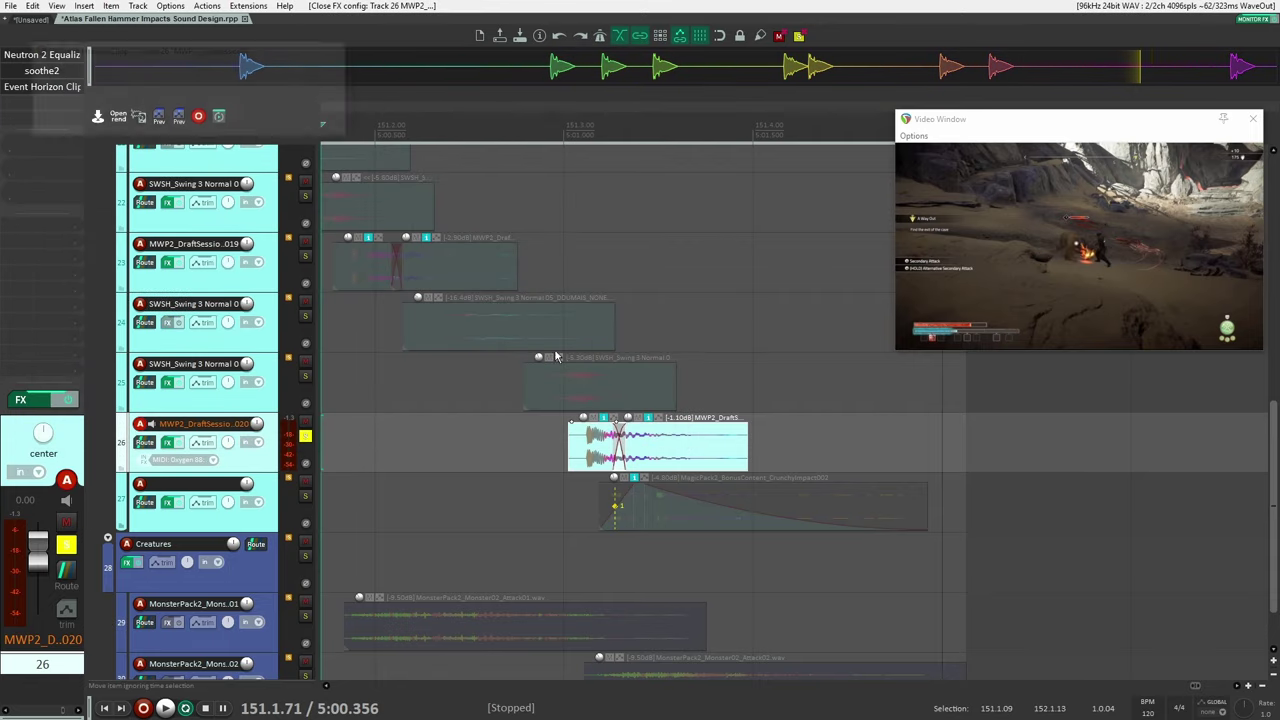
{"action": "left_click", "coordinate": [305, 437]}
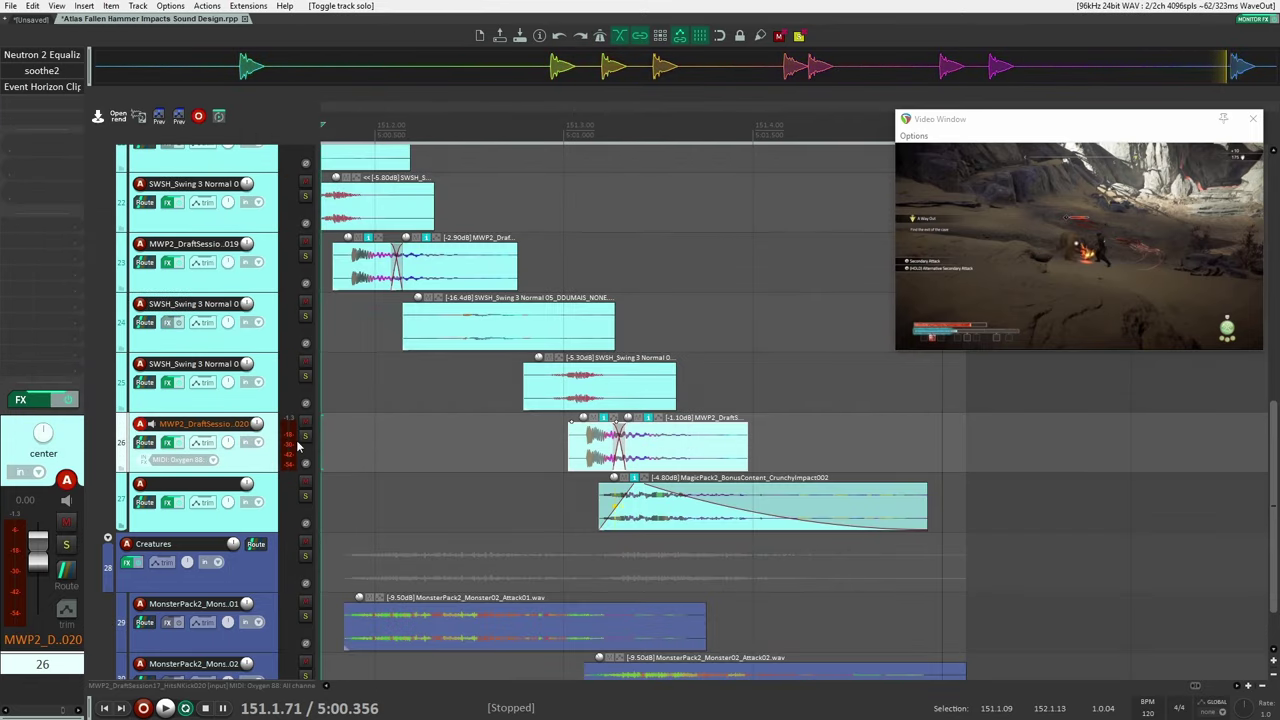
Solo the track holding the CrunchyImpact002 clip and audition it from 151.3.01.
{"action": "left_click", "coordinate": [283, 515]}
{"action": "left_click_drag", "start_coordinate": [559, 498], "coordinate": [455, 482]}
{"action": "left_click", "coordinate": [474, 486]}
{"action": "scroll", "coordinate": [474, 486], "scroll_direction": "up", "scroll_amount": 4}
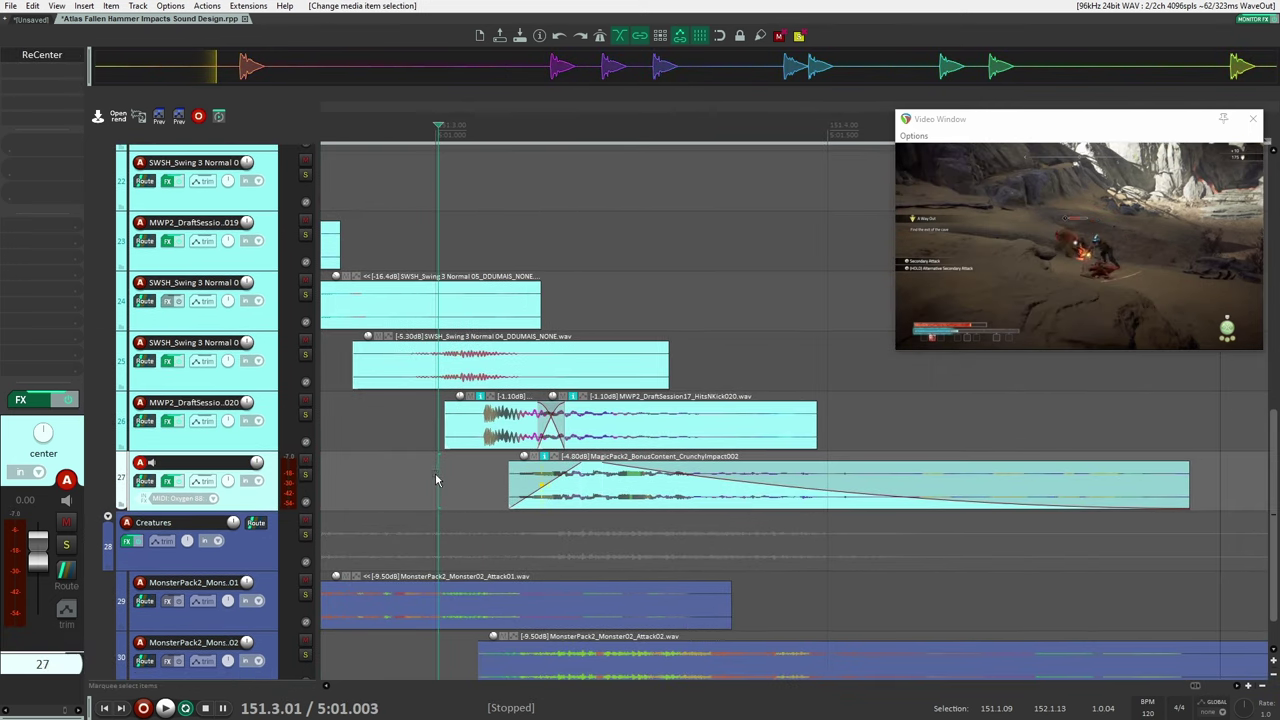
{"action": "left_click", "coordinate": [305, 476]}
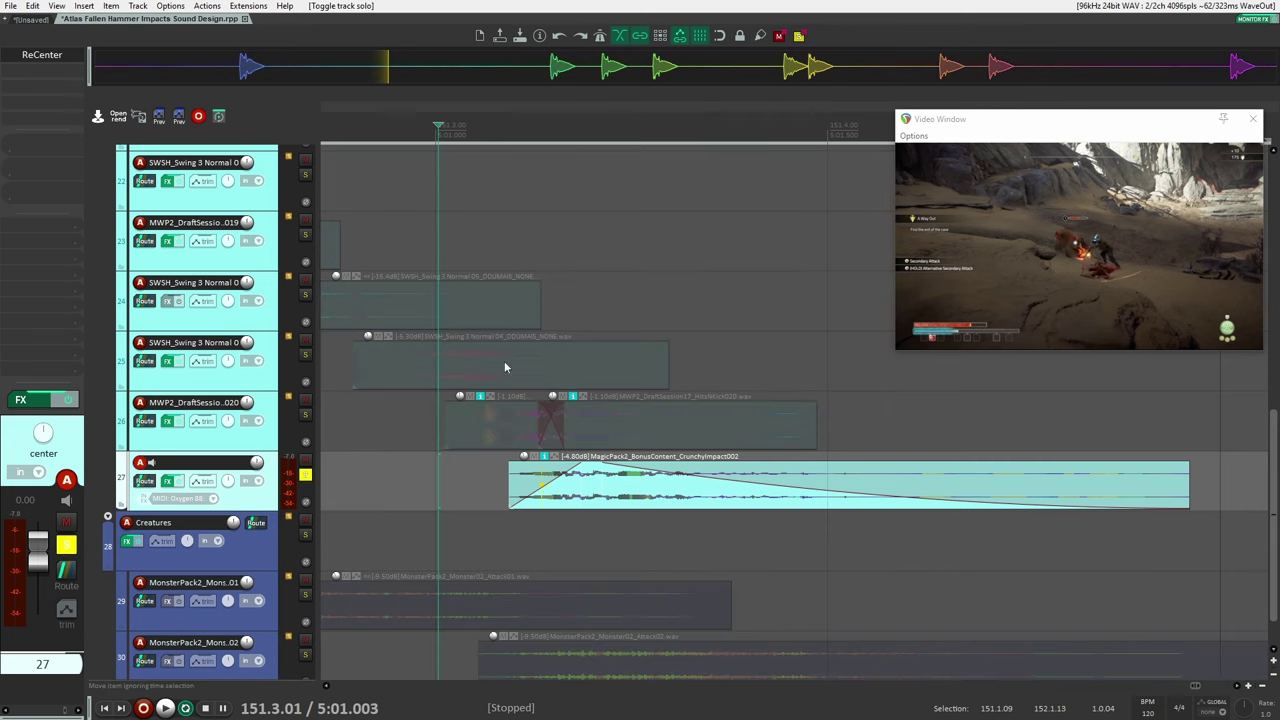
{"action": "key", "text": "space"}
{"action": "key", "text": "space"}
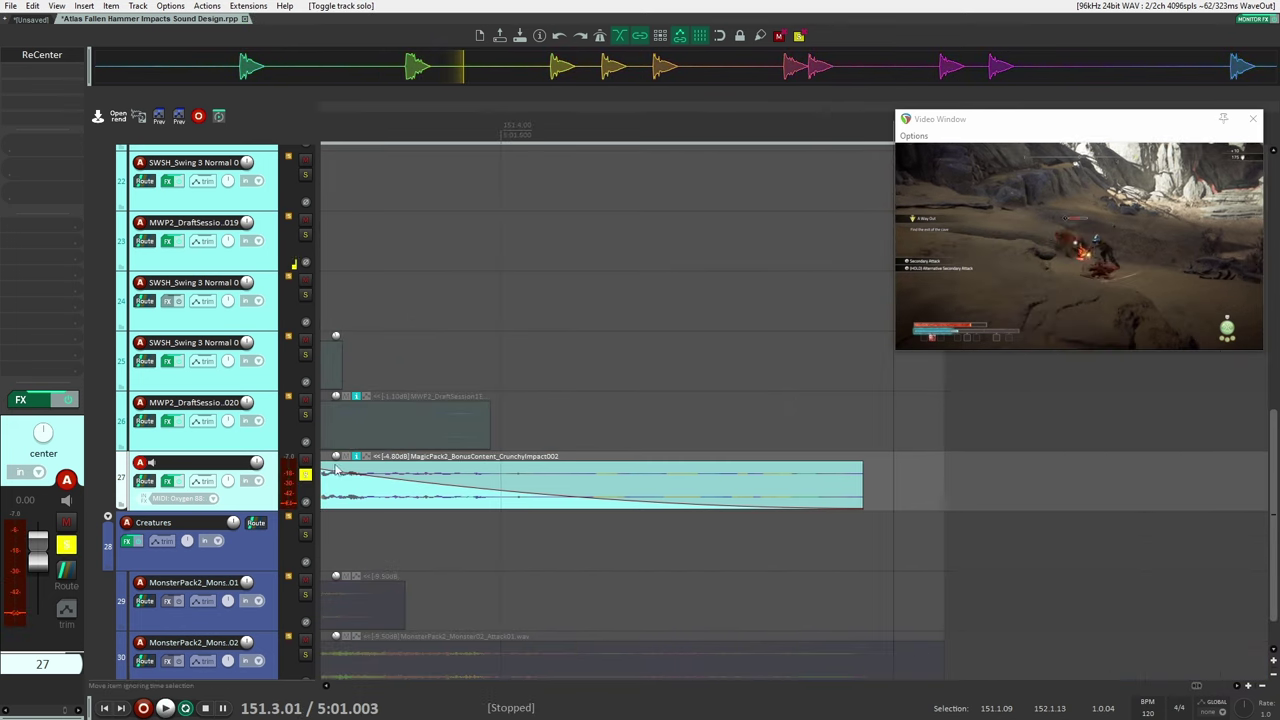
{"action": "scroll", "coordinate": [337, 470], "scroll_direction": "down", "scroll_amount": 3}
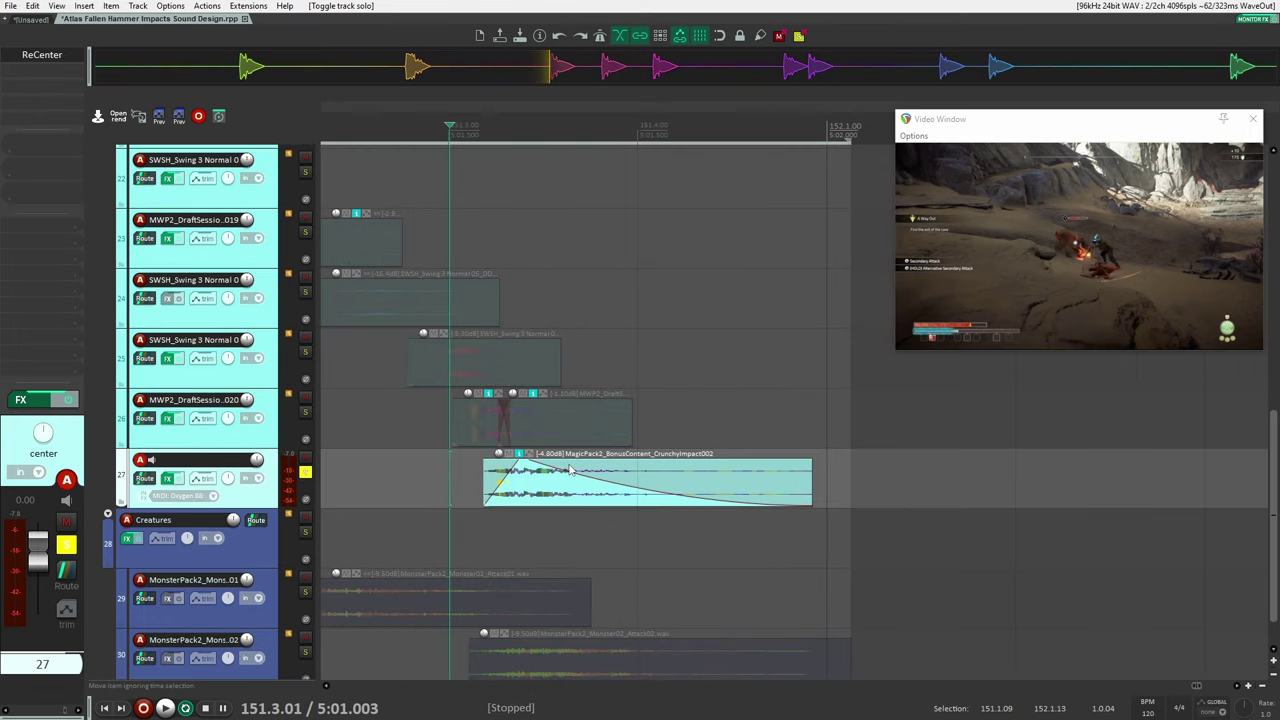
{"action": "key", "text": "space"}
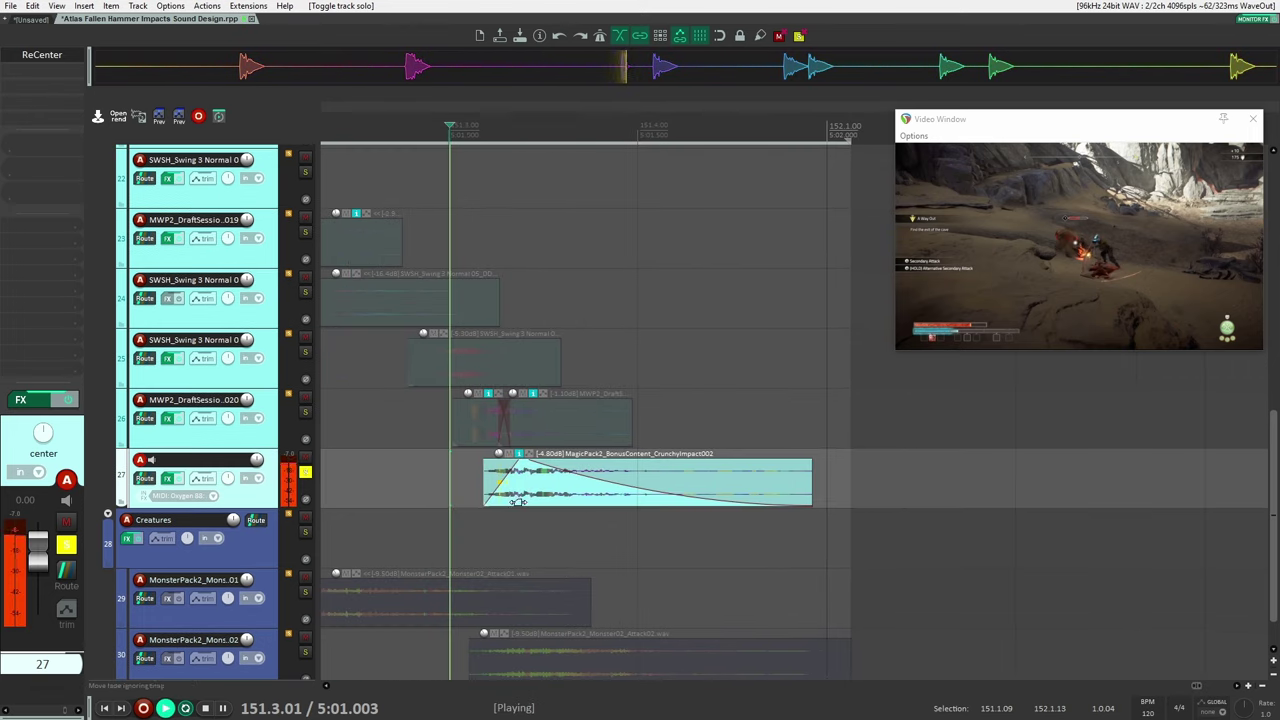
{"action": "key", "text": "space"}
Solo the HitsNKick020 and CrunchyImpact002 tracks together, audition both layers from 151.2.76, and clear both solos.
{"action": "left_click", "coordinate": [305, 473]}
{"action": "left_click_drag", "start_coordinate": [365, 469], "coordinate": [387, 470]}
{"action": "left_click", "coordinate": [306, 472]}
{"action": "left_click", "coordinate": [306, 413]}
{"action": "left_click", "coordinate": [425, 436]}
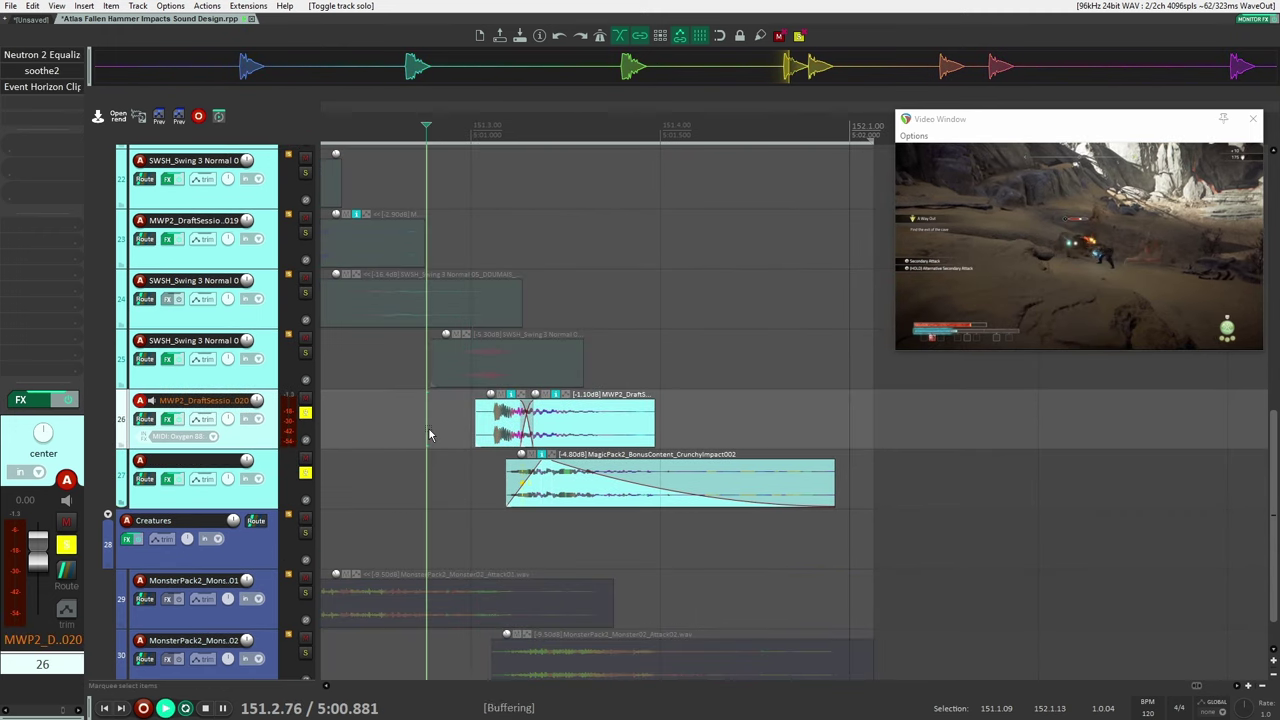
{"action": "key", "text": "space"}
{"action": "key", "text": "space"}
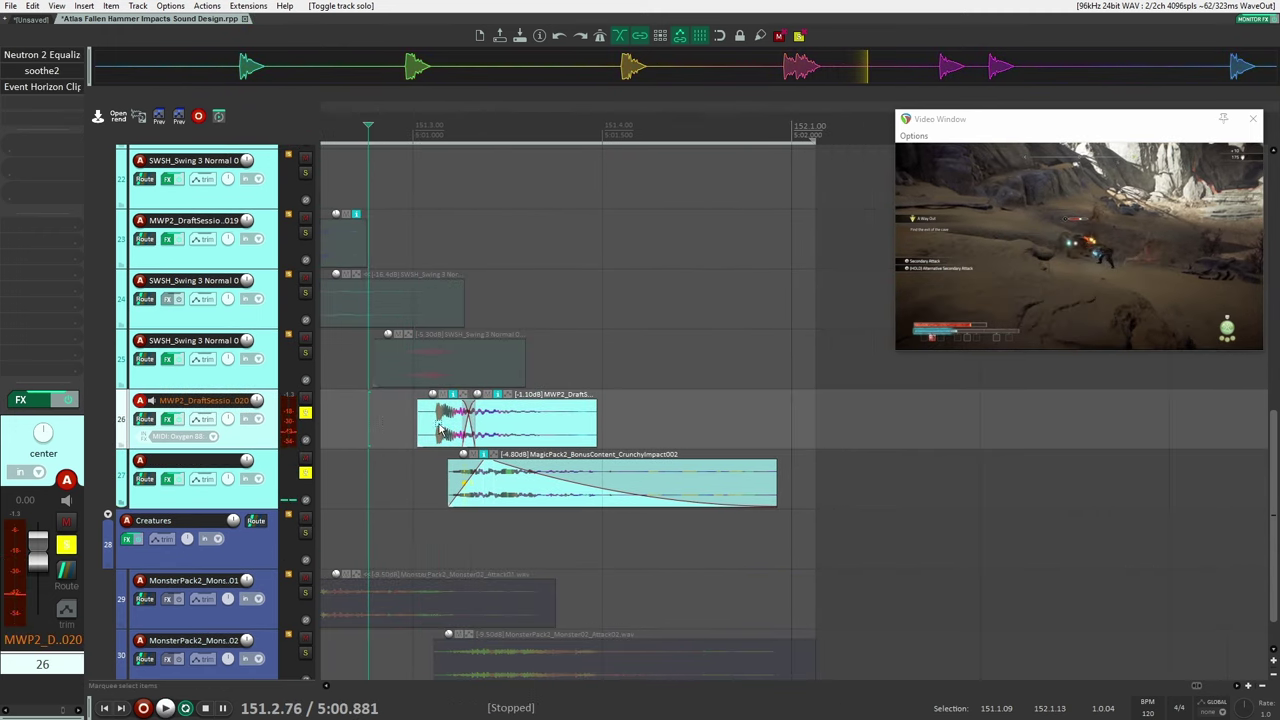
{"action": "key", "text": "space"}
{"action": "key", "text": "space"}
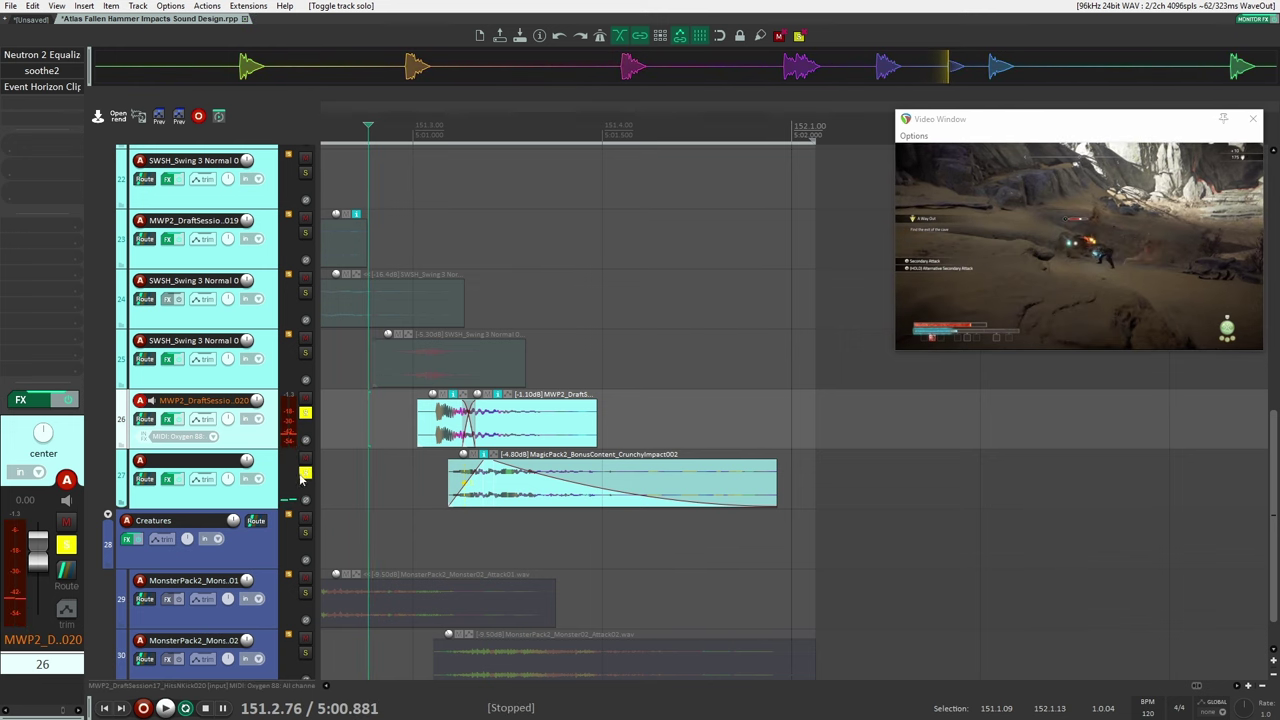
{"action": "left_click", "coordinate": [305, 473]}
{"action": "left_click", "coordinate": [305, 413]}
Solo the Swing impact folder track and play all its layers from 150.4.86.
{"action": "scroll", "coordinate": [407, 410], "scroll_direction": "down", "scroll_amount": 4}
{"action": "scroll", "coordinate": [491, 402], "scroll_direction": "down", "scroll_amount": 1}
{"action": "scroll", "coordinate": [603, 426], "scroll_direction": "up", "scroll_amount": 3}
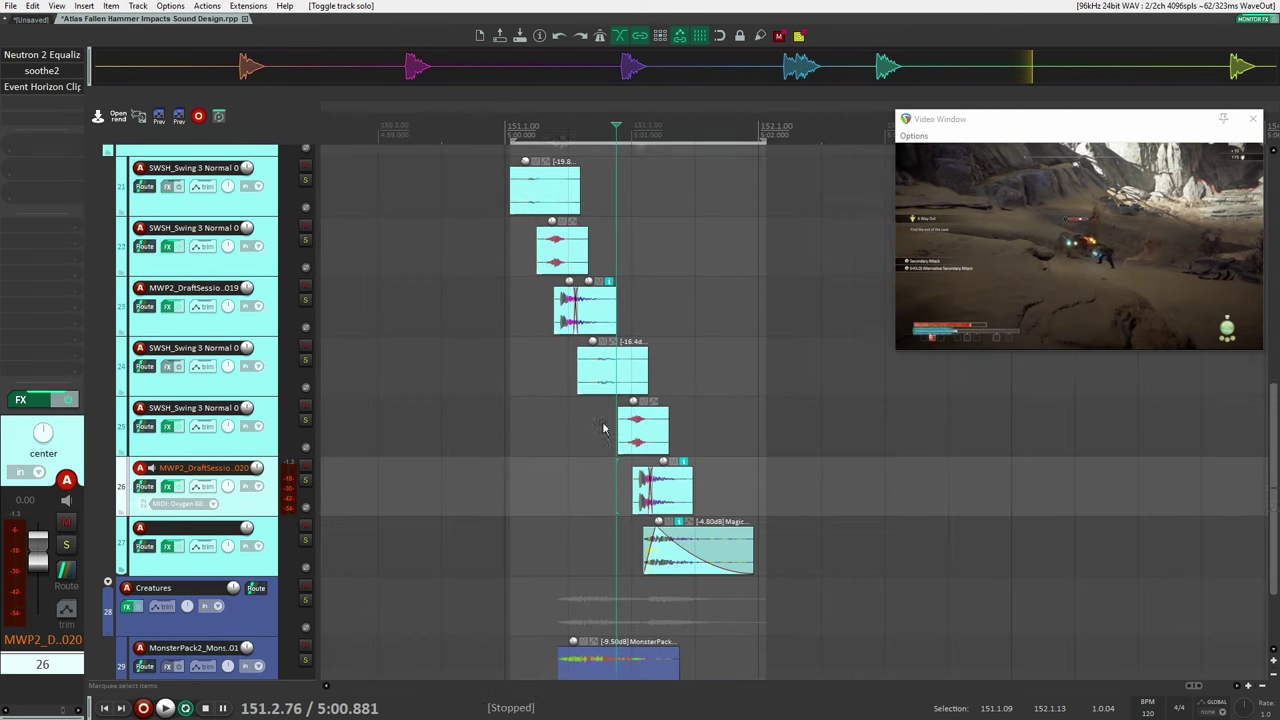
{"action": "left_click", "coordinate": [497, 337]}
{"action": "scroll", "coordinate": [497, 337], "scroll_direction": "up", "scroll_amount": 2}
{"action": "left_click", "coordinate": [305, 300]}
{"action": "scroll", "coordinate": [394, 371], "scroll_direction": "down", "scroll_amount": 4}
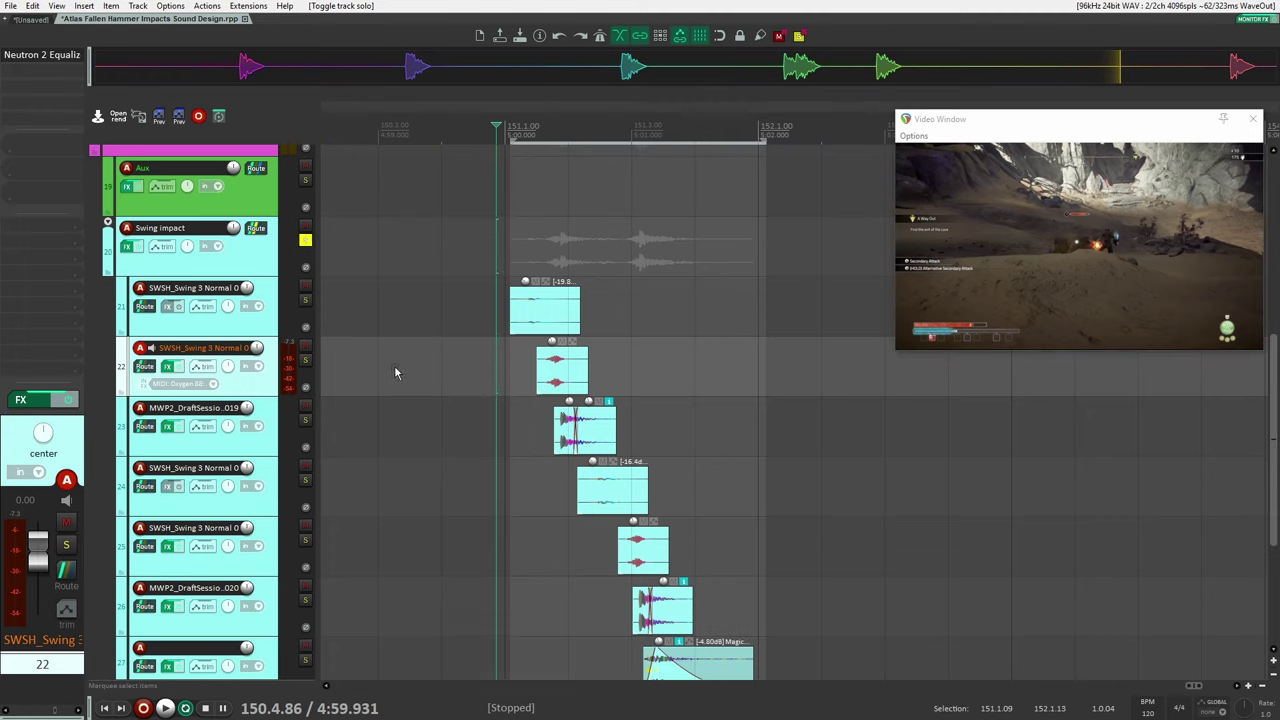
{"action": "key", "text": "space"}
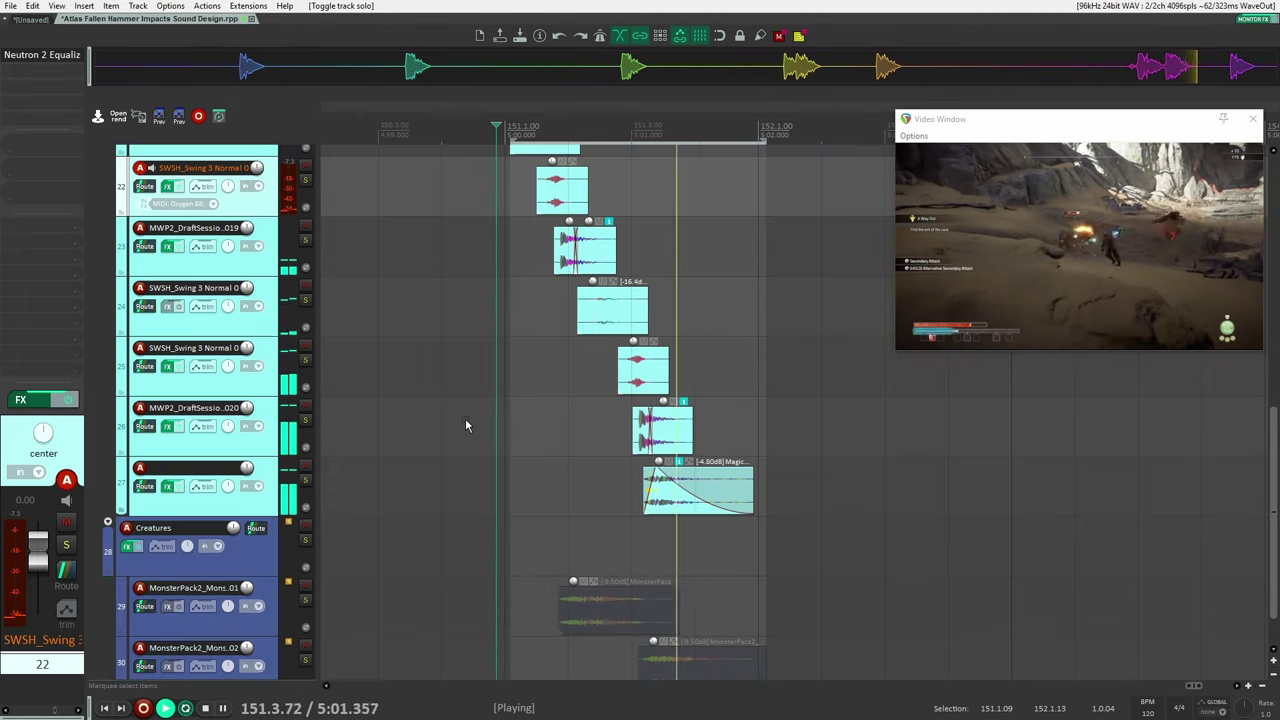
{"action": "key", "text": "space"}
{"action": "scroll", "coordinate": [468, 426], "scroll_direction": "up", "scroll_amount": 4}
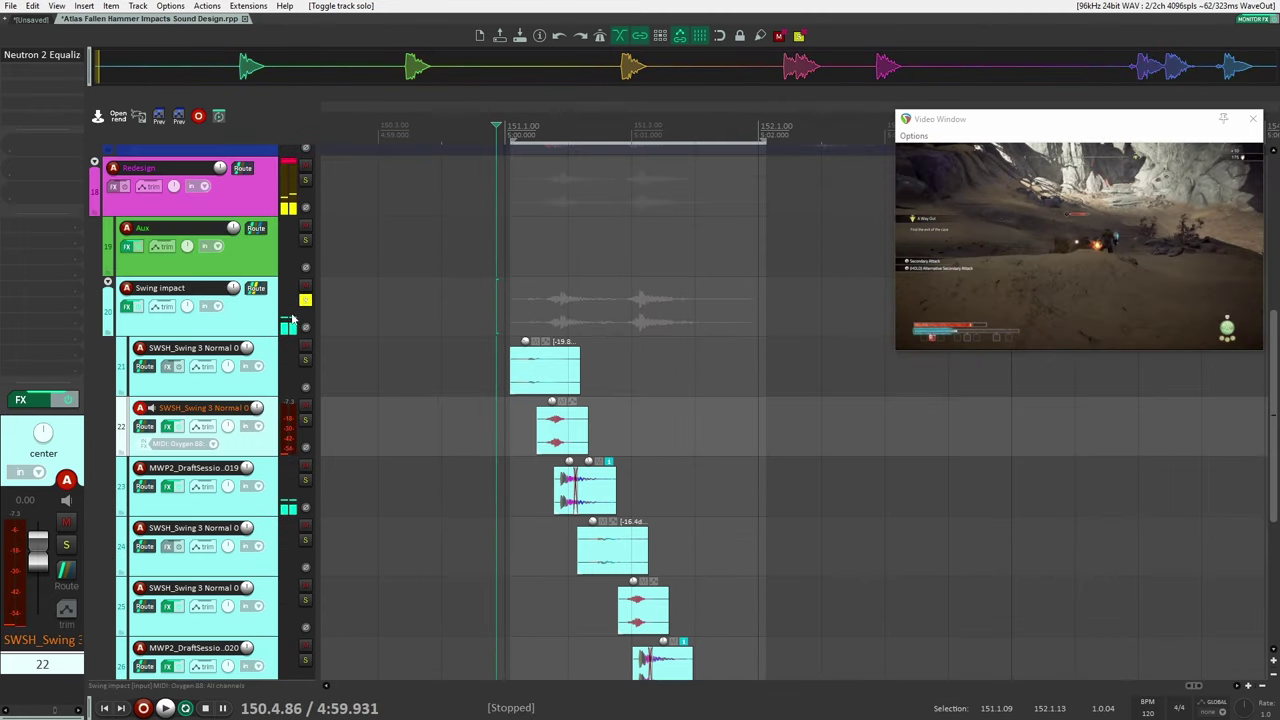
With the Swing impact solo cleared, examine the Aux track's Stratus reverb and the Swing impact folder's send to Aux, closing both windows.
{"action": "left_click", "coordinate": [256, 284]}
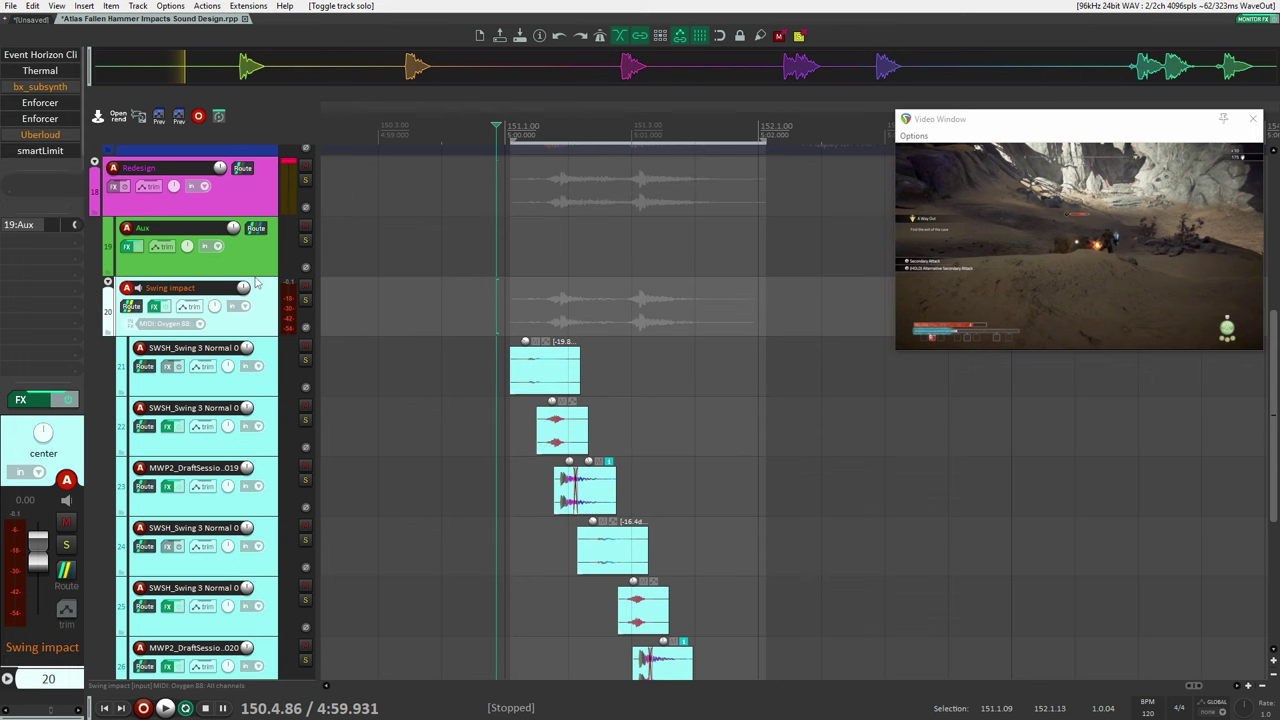
{"action": "left_click", "coordinate": [222, 262]}
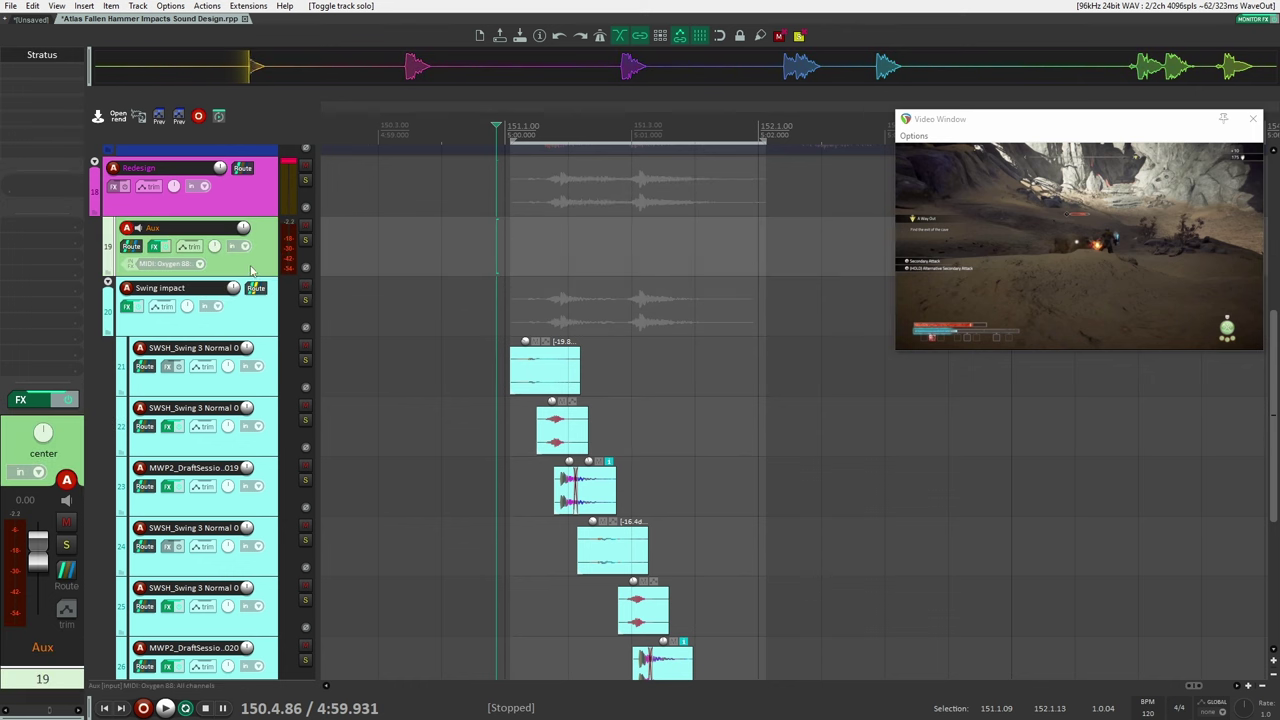
{"action": "left_click", "coordinate": [30, 57]}
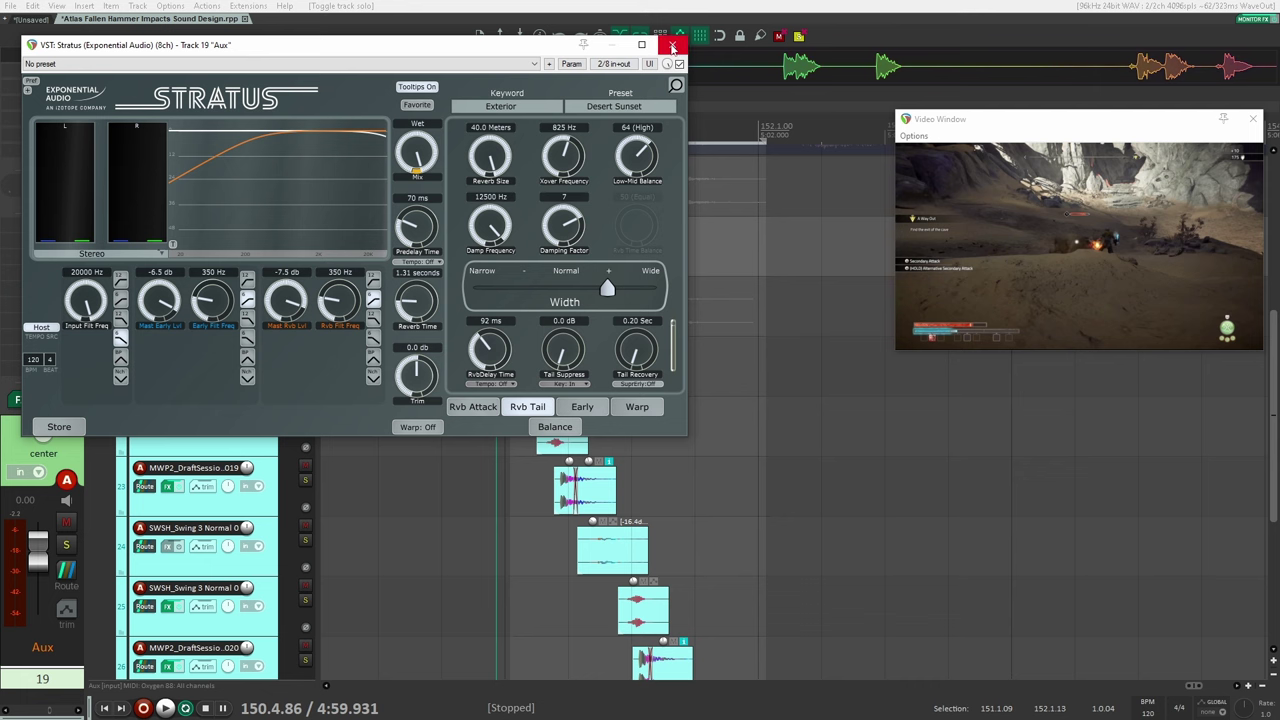
{"action": "left_click", "coordinate": [673, 47]}
{"action": "left_click", "coordinate": [256, 289]}
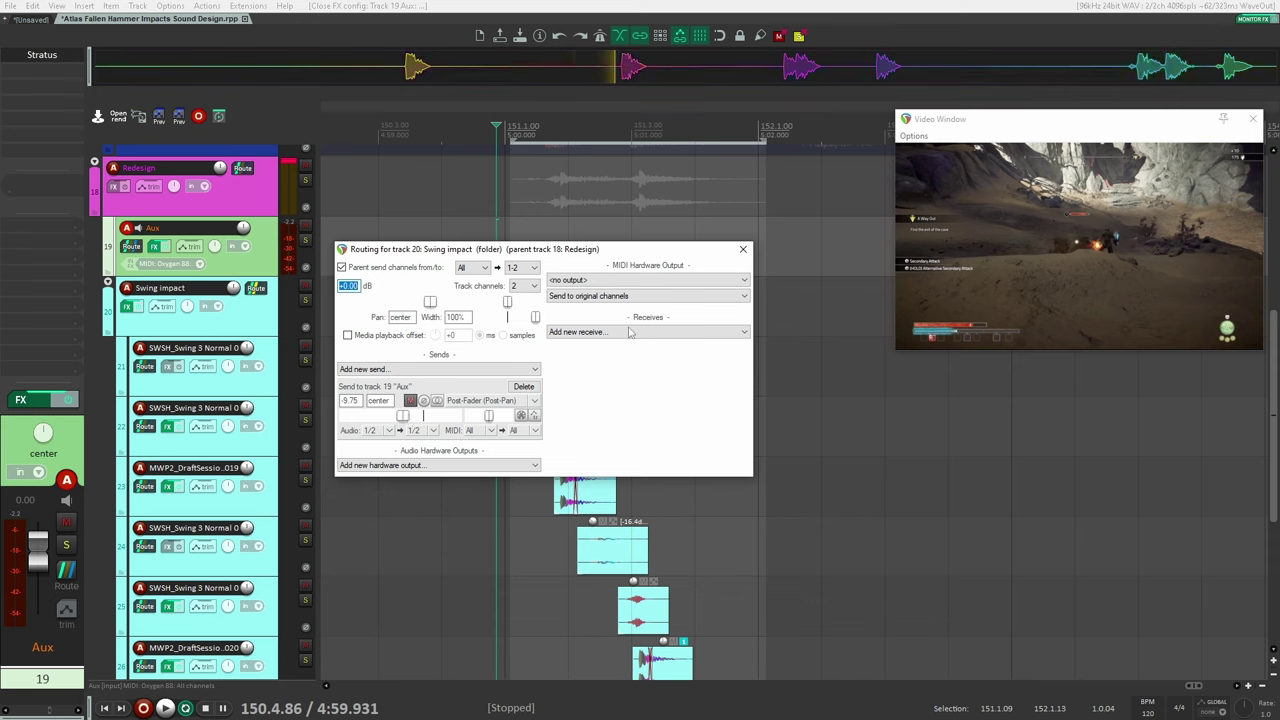
{"action": "left_click", "coordinate": [744, 249]}
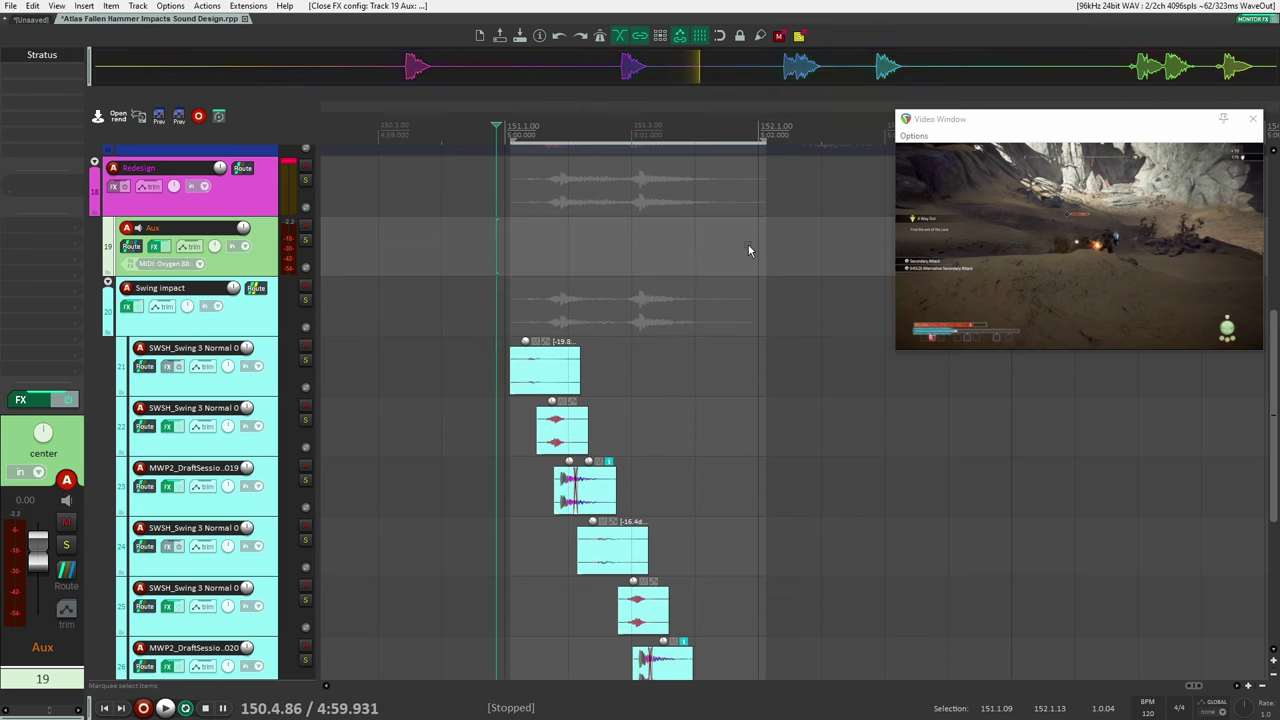
Collapse the Swing impact folder's child tracks and solo the Creatures folder track.
{"action": "left_click", "coordinate": [108, 284]}
{"action": "left_click", "coordinate": [245, 398]}
{"action": "left_click", "coordinate": [305, 379]}
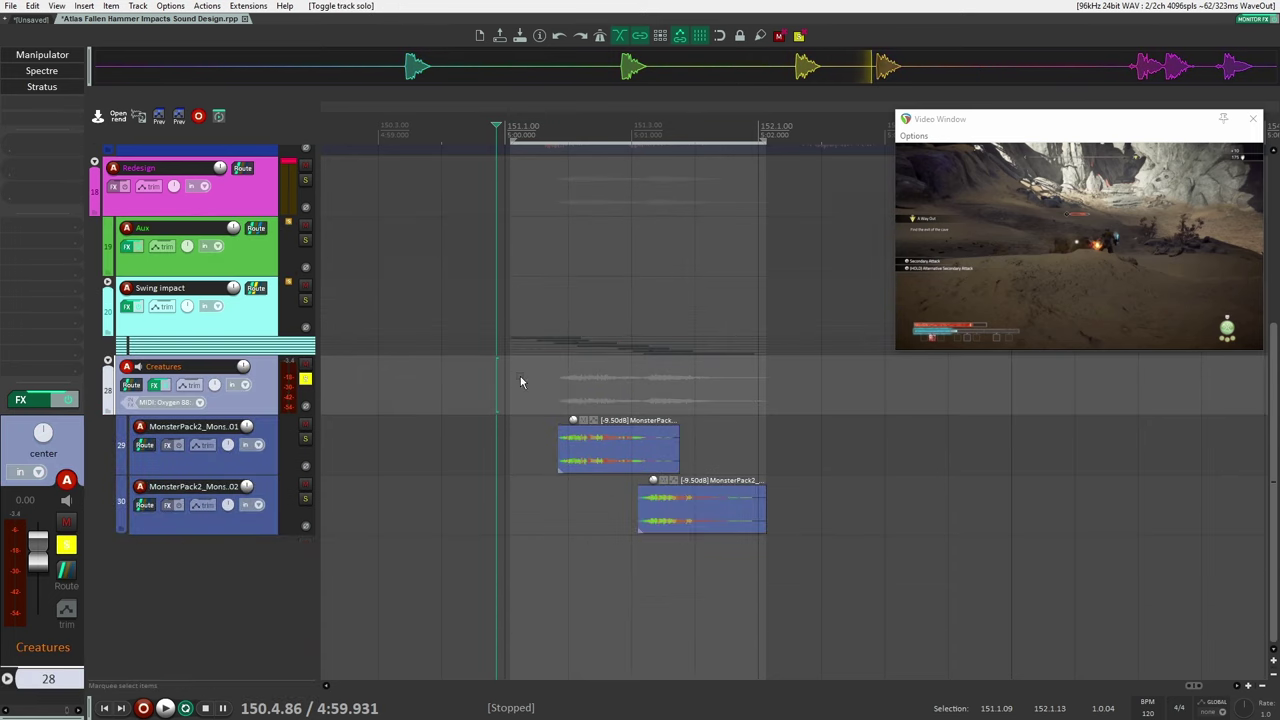
Audition both MonsterPack2 layers through the soloed Creatures folder from 151.1.43.
{"action": "left_click", "coordinate": [532, 386]}
{"action": "scroll", "coordinate": [568, 405], "scroll_direction": "up", "scroll_amount": 3}
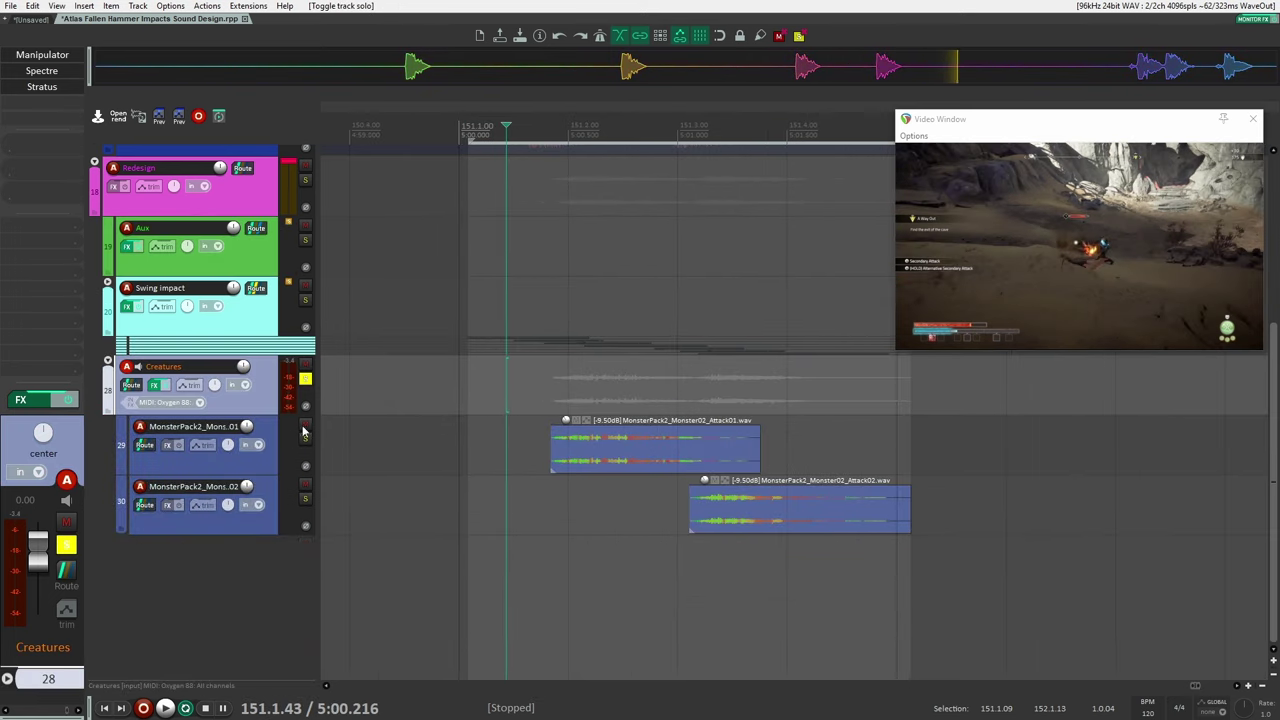
{"action": "key", "text": "Down"}
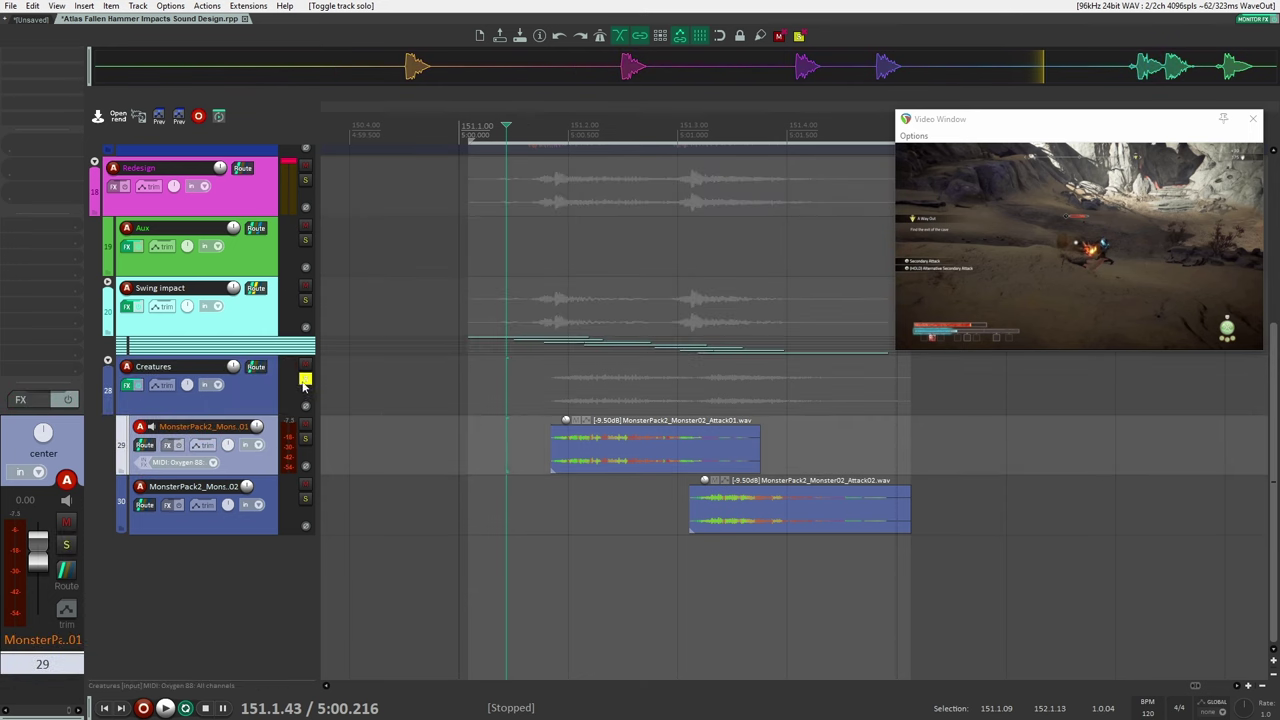
{"action": "key", "text": "space"}
{"action": "left_click", "coordinate": [306, 379]}
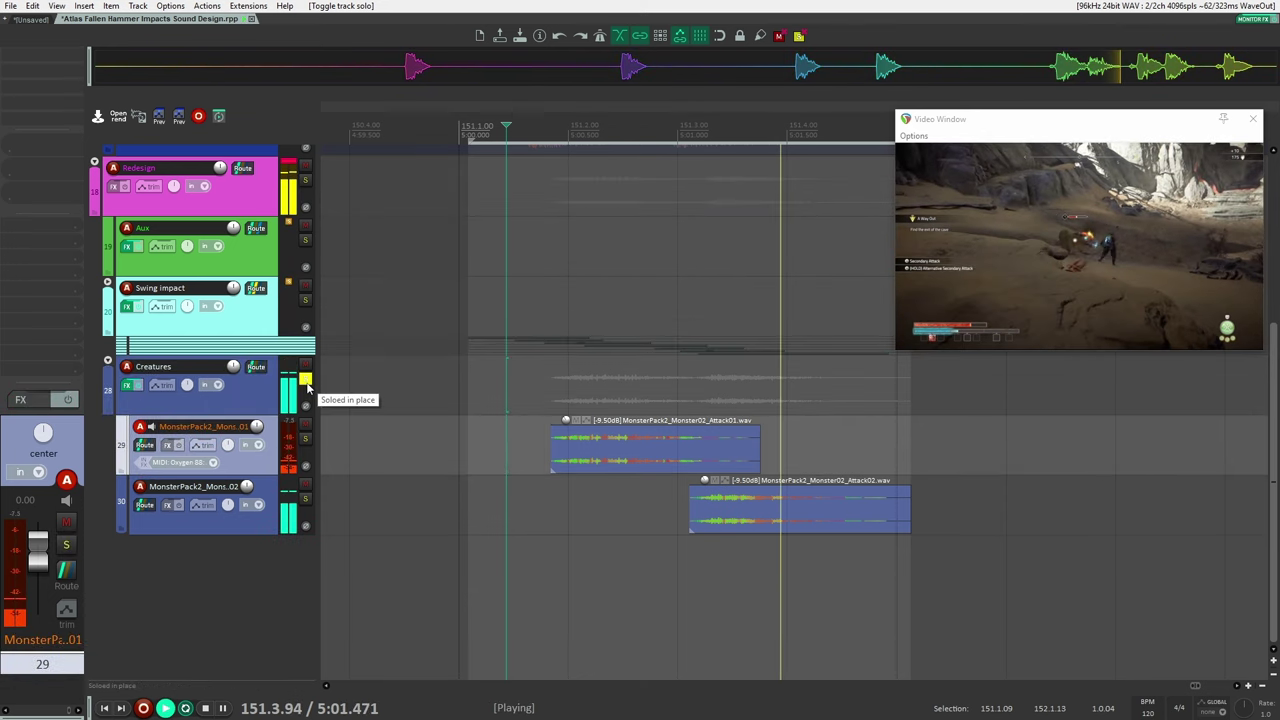
{"action": "key", "text": "space"}
Examine the Manipulator and Spectre settings on the Creatures folder track, closing each plugin window.
{"action": "left_click", "coordinate": [262, 410]}
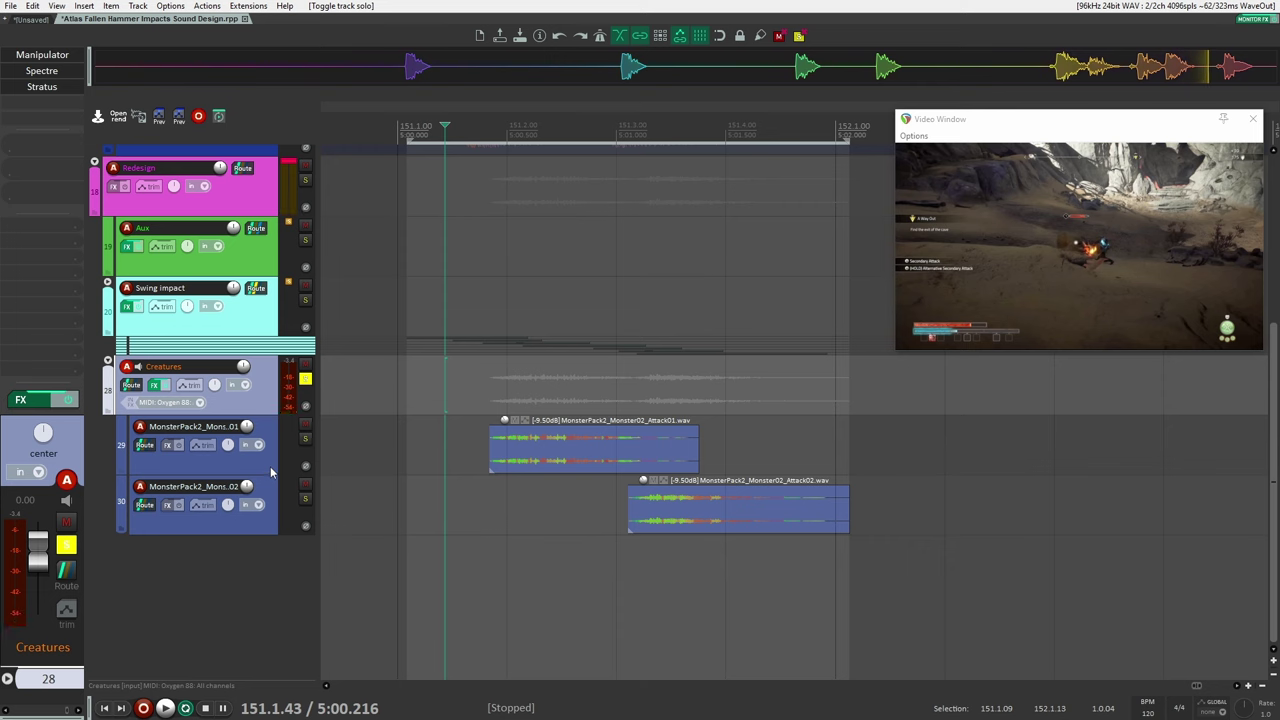
{"action": "left_click", "coordinate": [42, 55]}
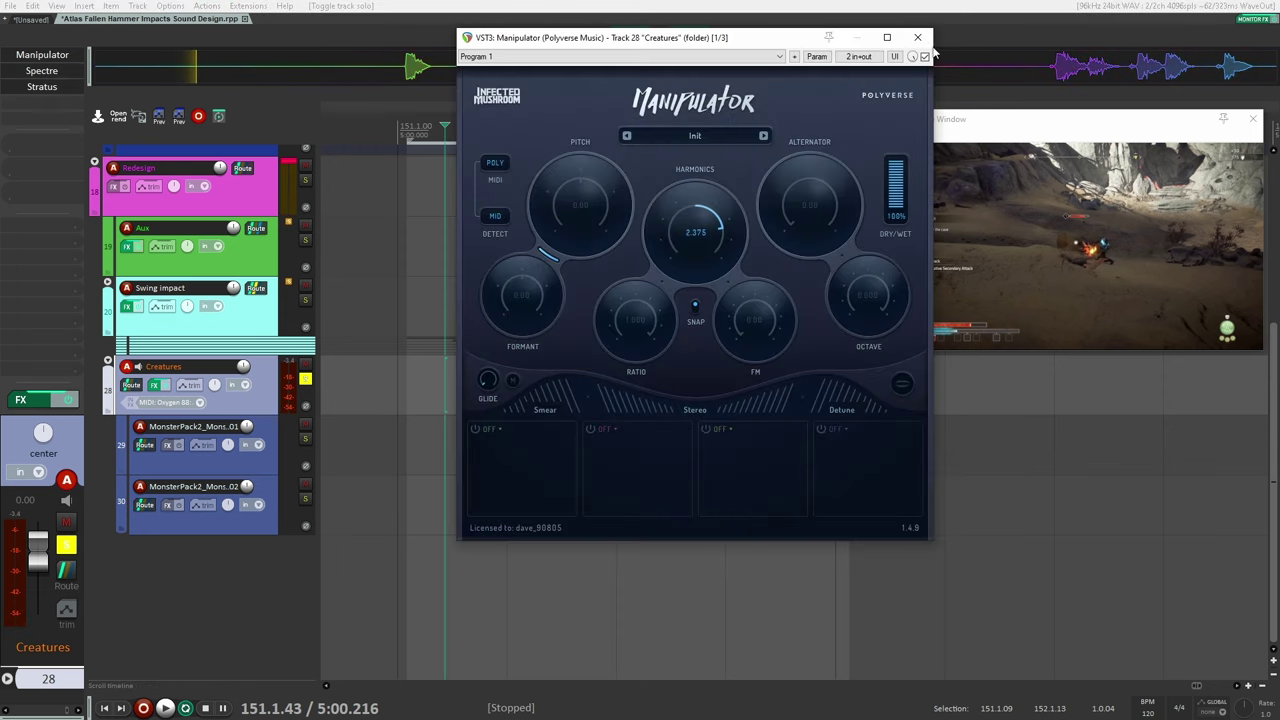
{"action": "left_click", "coordinate": [918, 38]}
{"action": "left_click", "coordinate": [60, 71]}
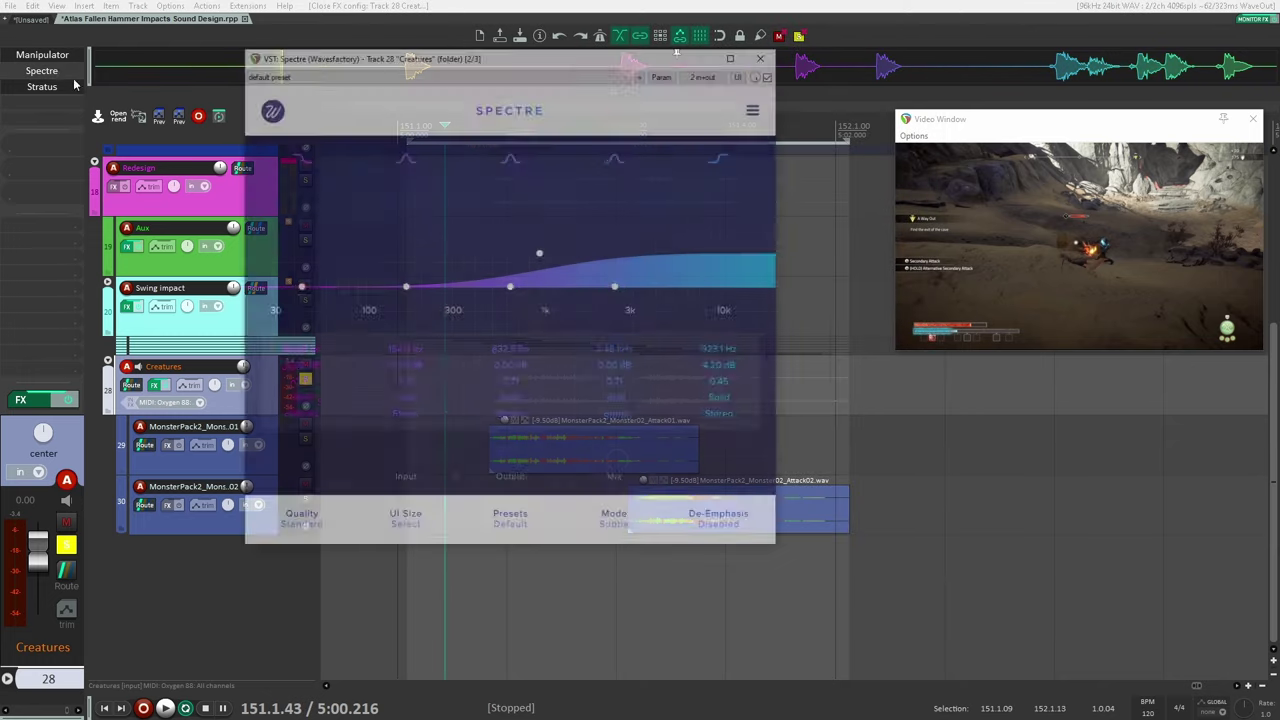
{"action": "left_click", "coordinate": [766, 53]}
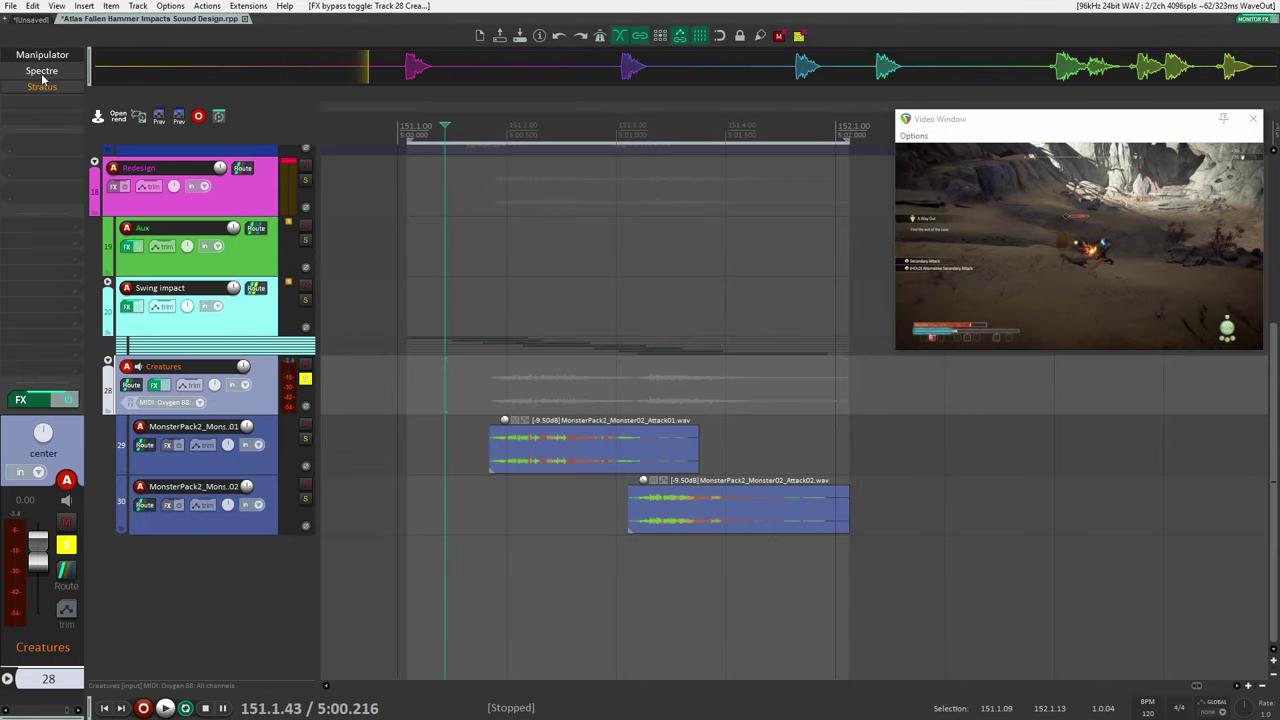
With Manipulator, Spectre and Stratus bypassed on the Creatures track, audition the unprocessed monster layers from 151.1.51.
{"action": "left_click", "coordinate": [452, 373]}
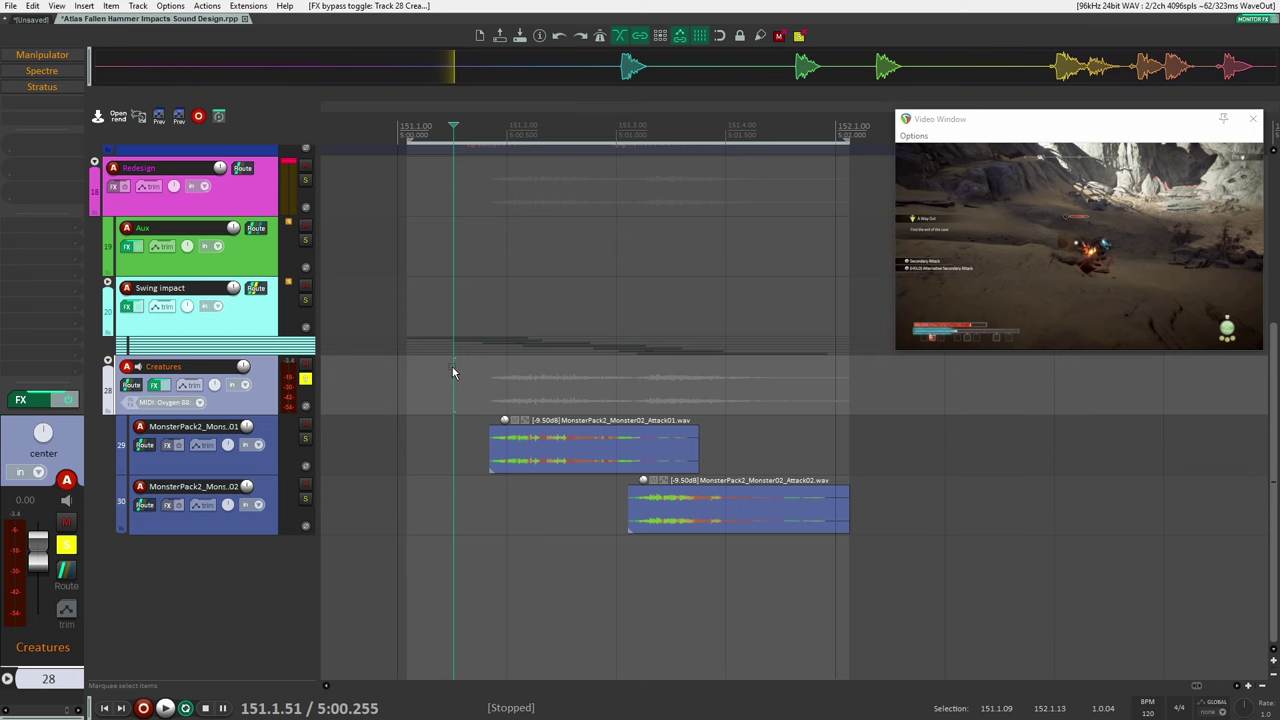
{"action": "key", "text": "space"}
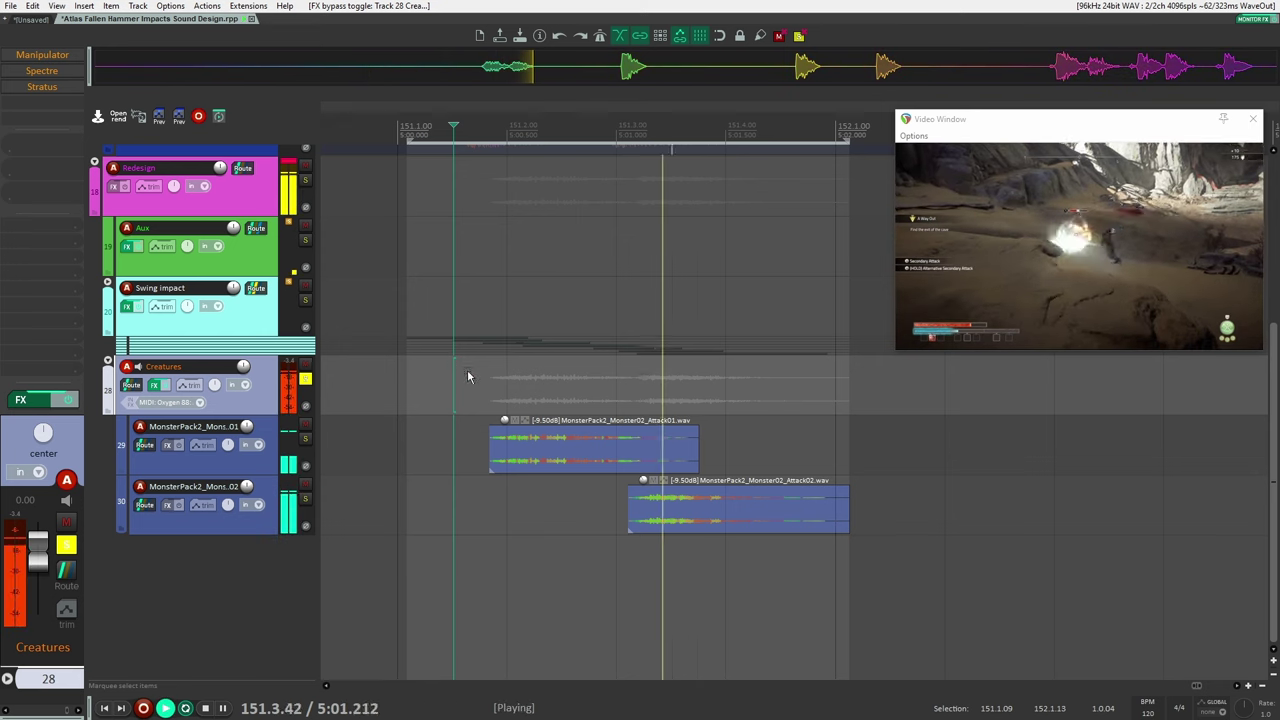
{"action": "key", "text": "space"}
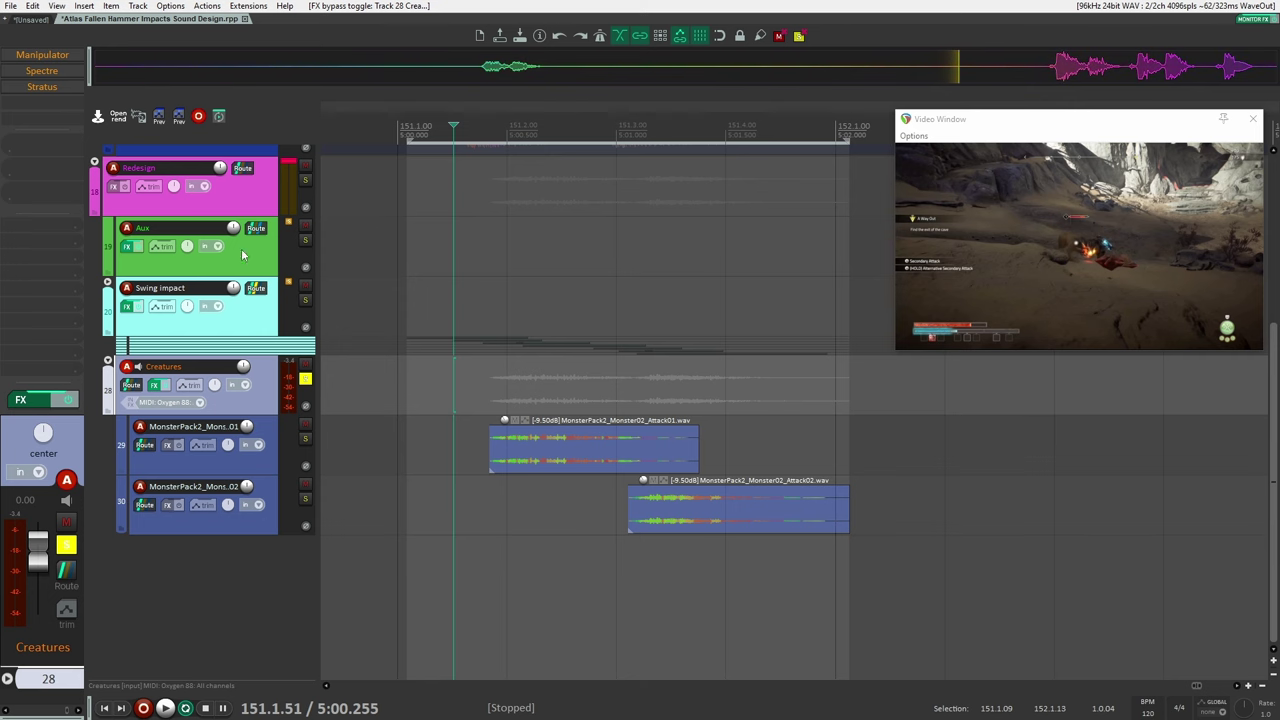
Re-enable Manipulator, Spectre and Stratus on the Creatures track, auditioning the creature layers with the Manipulator settings open.
{"action": "left_click", "coordinate": [42, 55]}
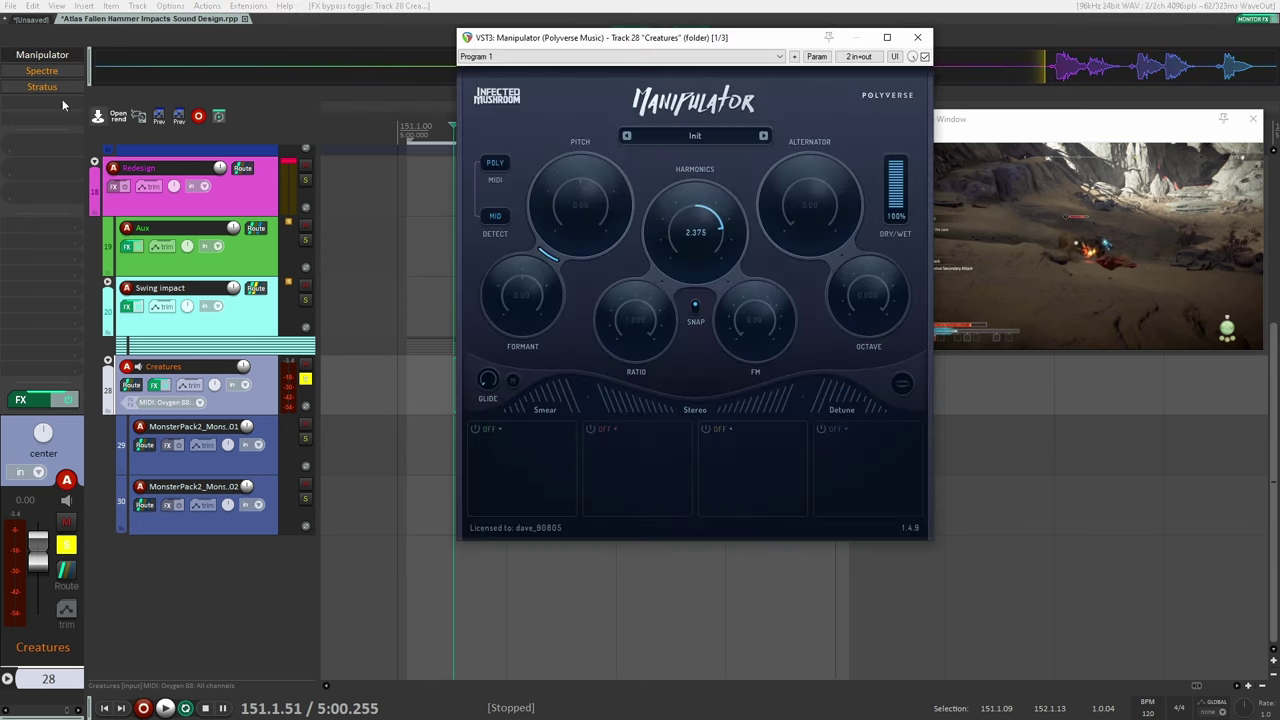
{"action": "key", "text": "space"}
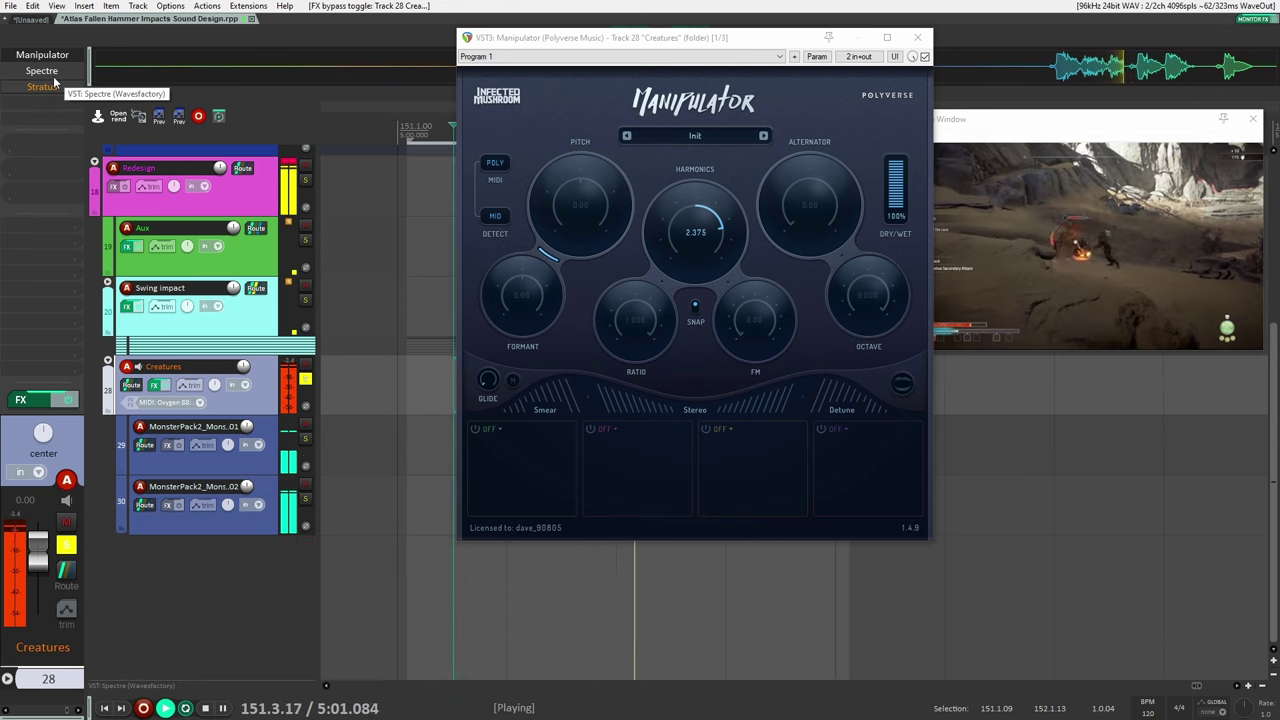
{"action": "key", "text": "space"}
{"action": "left_click", "coordinate": [917, 37]}
{"action": "left_click", "coordinate": [42, 86], "text": "shift"}
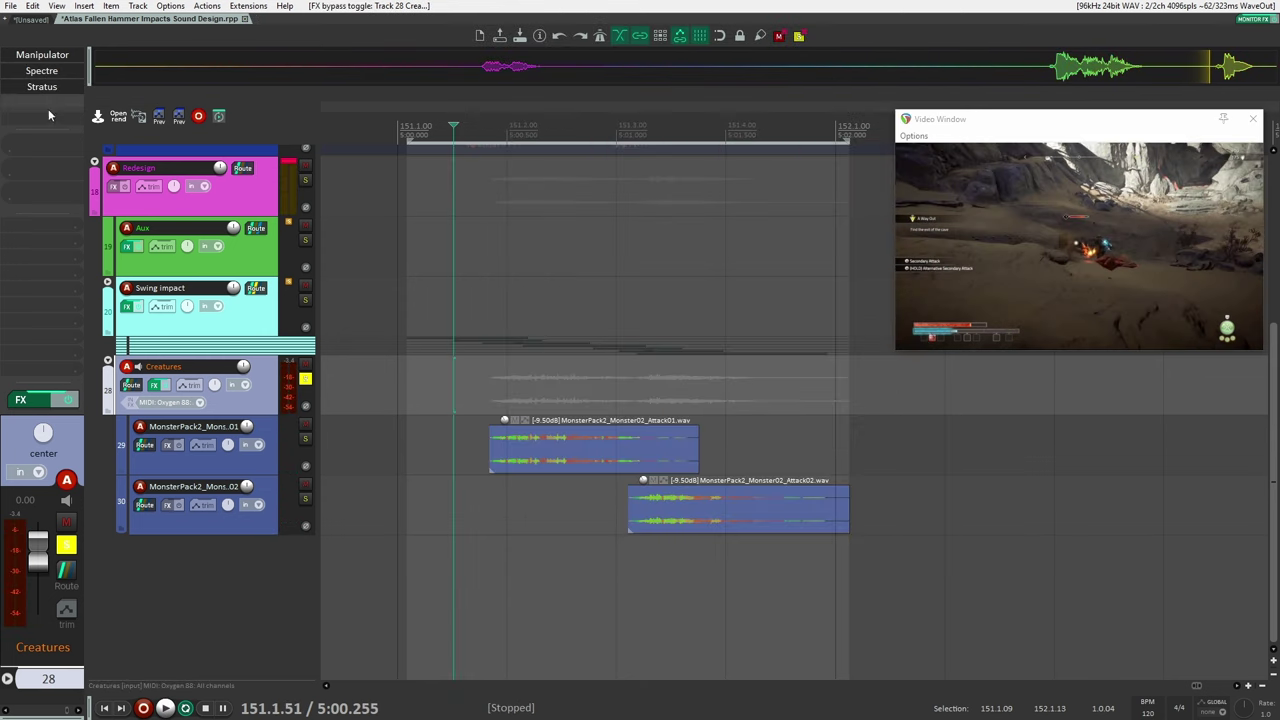
Play the fully processed Creatures layers from 151.1.51 while examining the Stratus reverb settings, and close its window.
{"action": "key", "text": "space"}
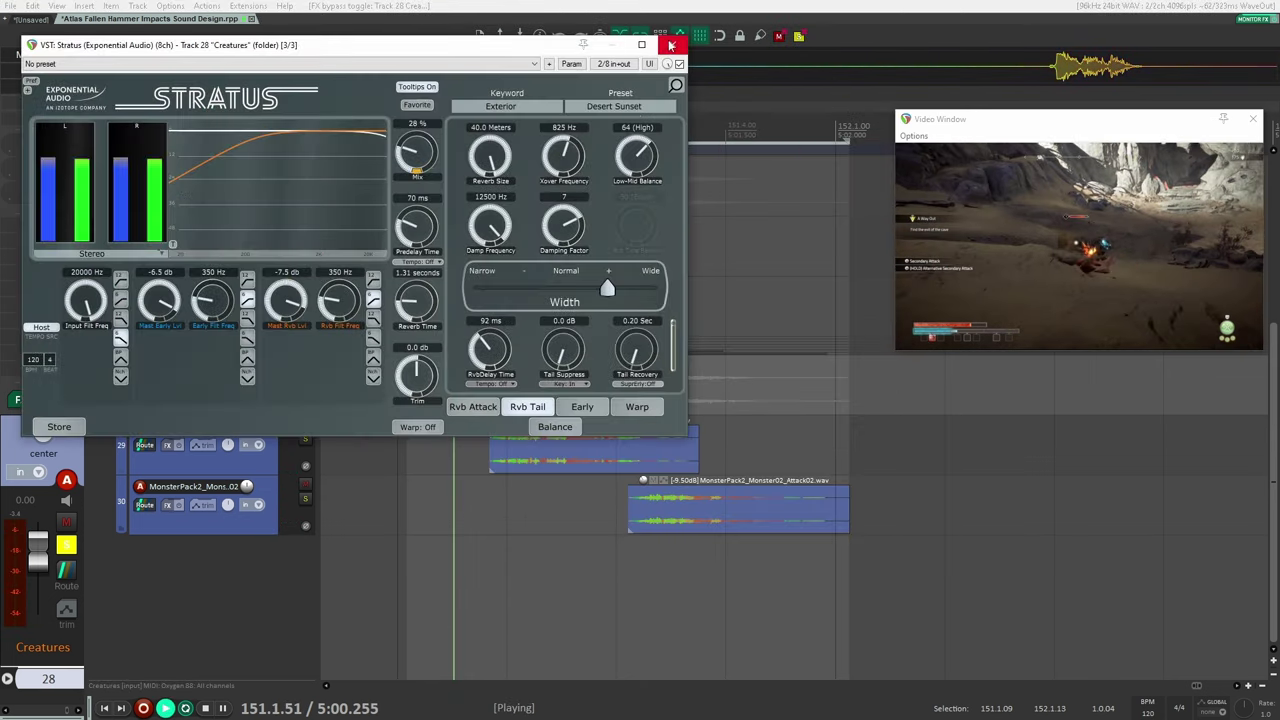
{"action": "key", "text": "space"}
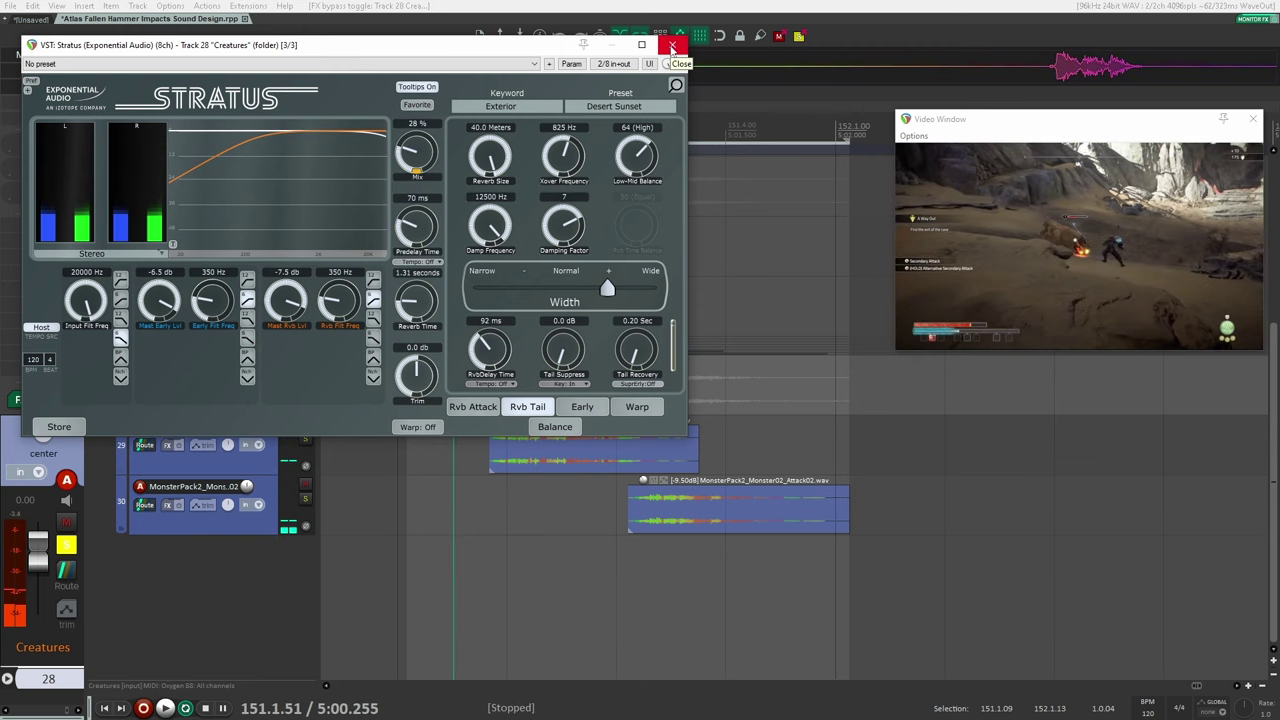
{"action": "left_click", "coordinate": [672, 46]}
Clear the Creatures solo and play the combined redesign layers from 151.1.00.
{"action": "scroll", "coordinate": [256, 523], "scroll_direction": "up", "scroll_amount": 2}
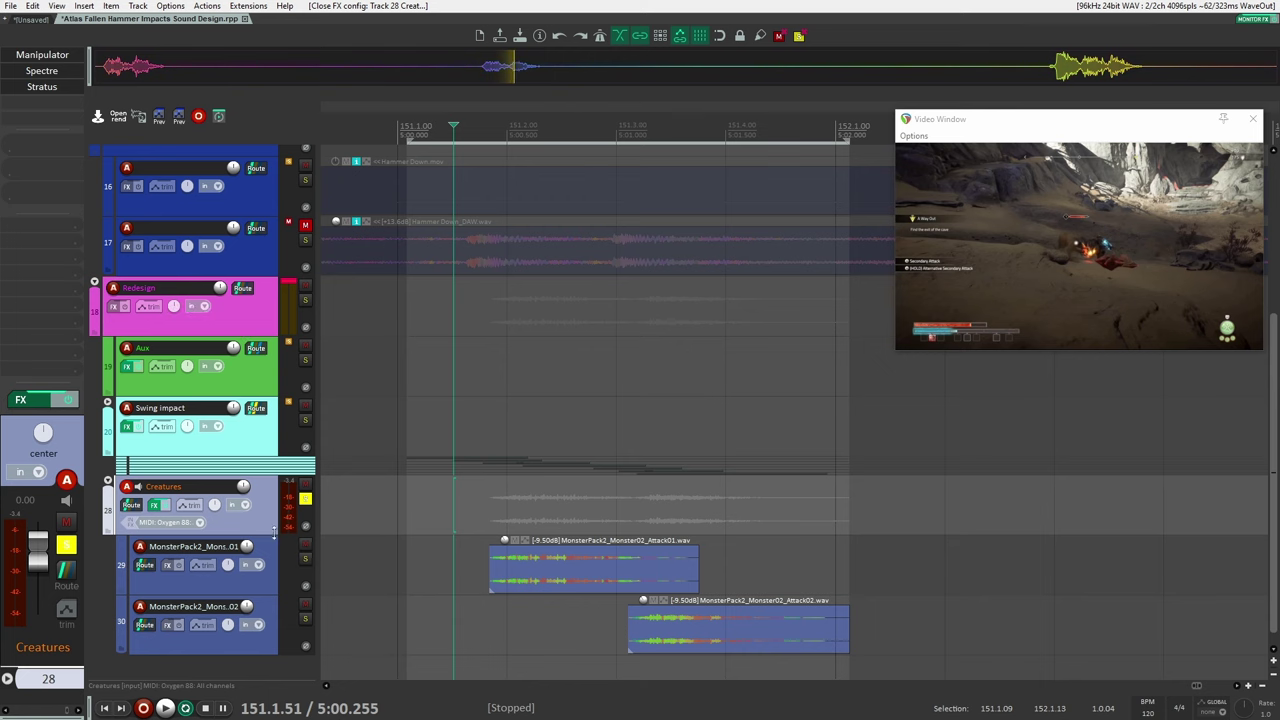
{"action": "left_click", "coordinate": [305, 501]}
{"action": "scroll", "coordinate": [406, 496], "scroll_direction": "down", "scroll_amount": 4}
{"action": "left_click", "coordinate": [401, 398]}
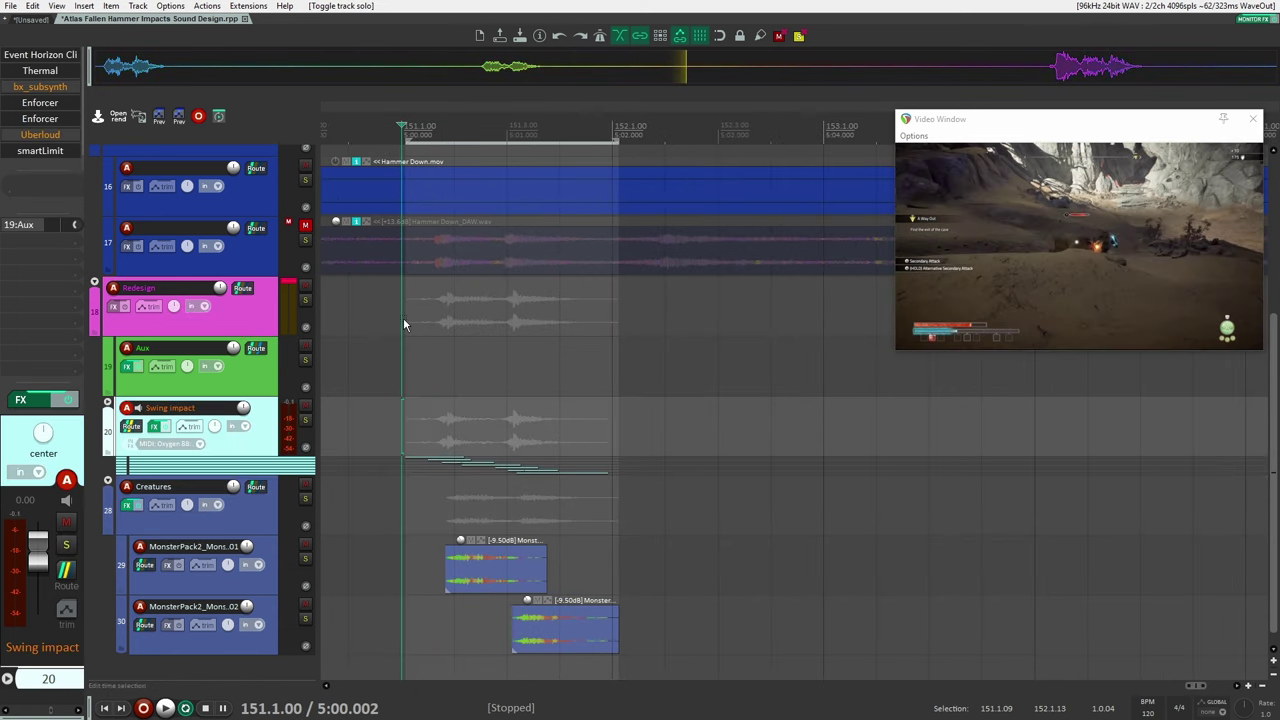
{"action": "key", "text": "space"}
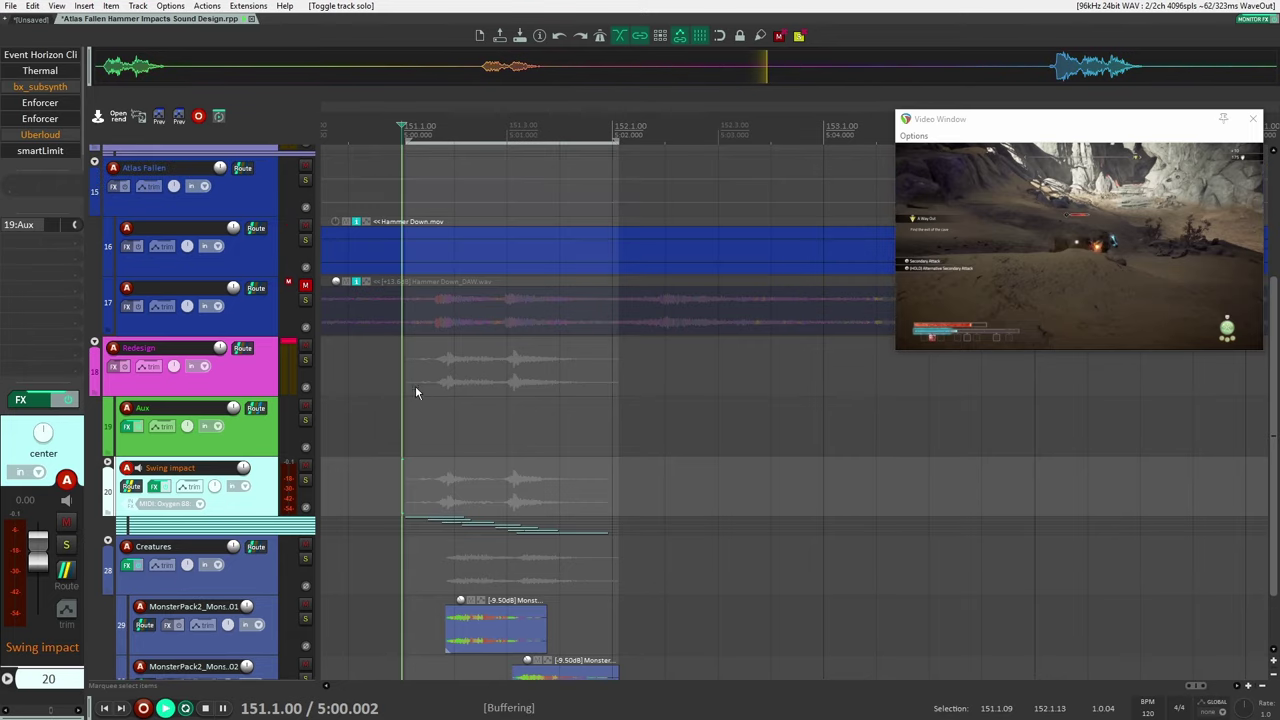